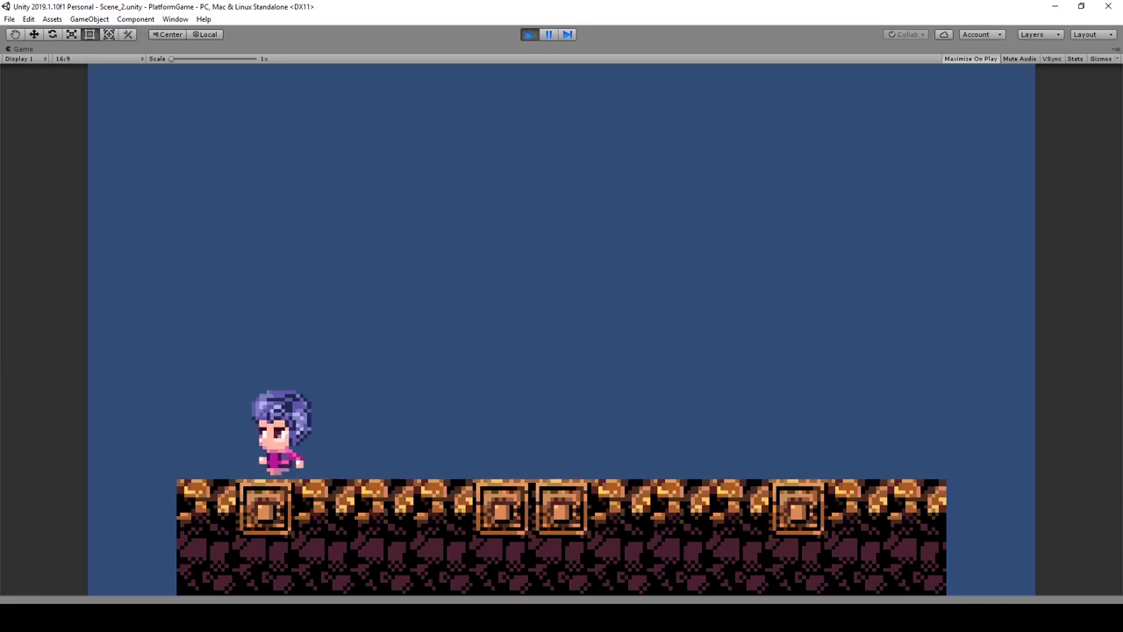
Walk the character back and forth across the tile platform in the running Scene_2 game.
key("Right")
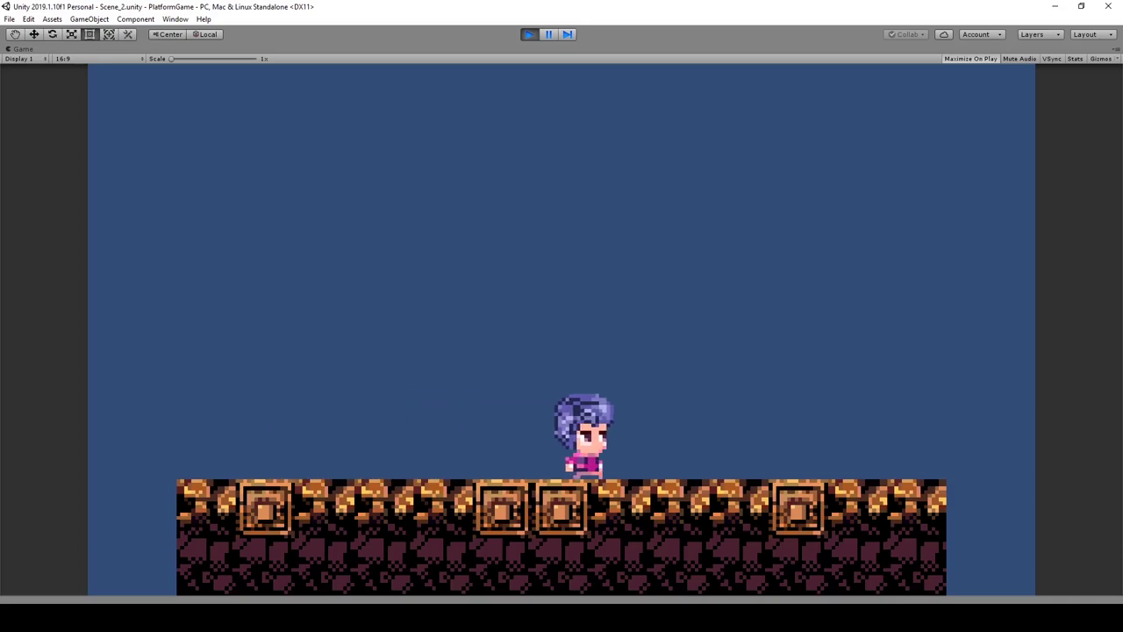
key("Right")
key("Right")
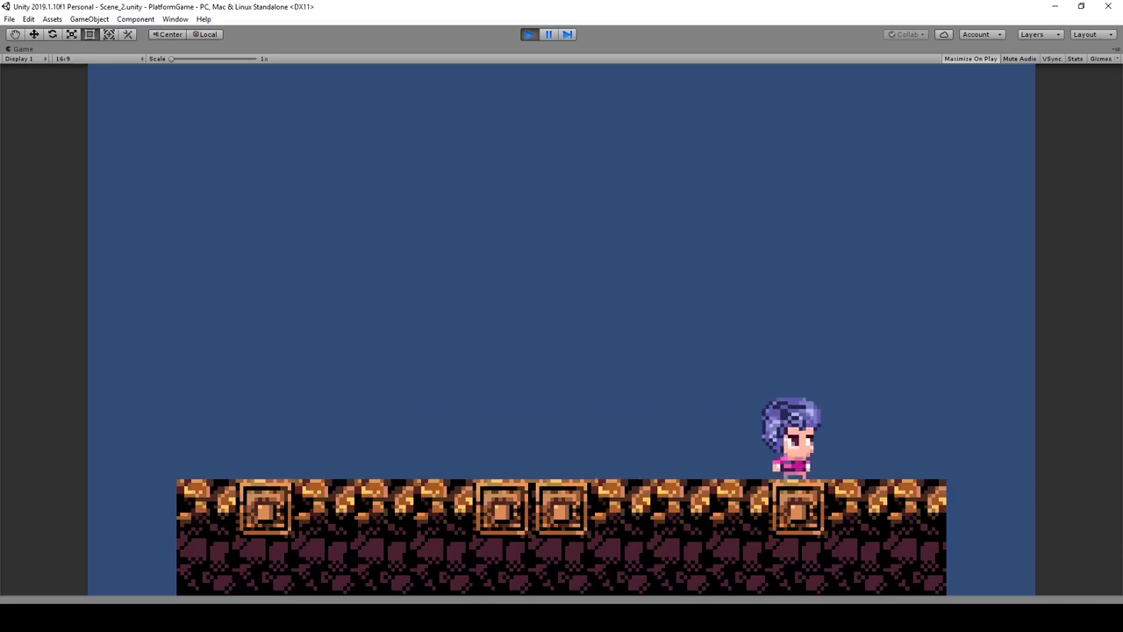
key("Left")
key("Left")
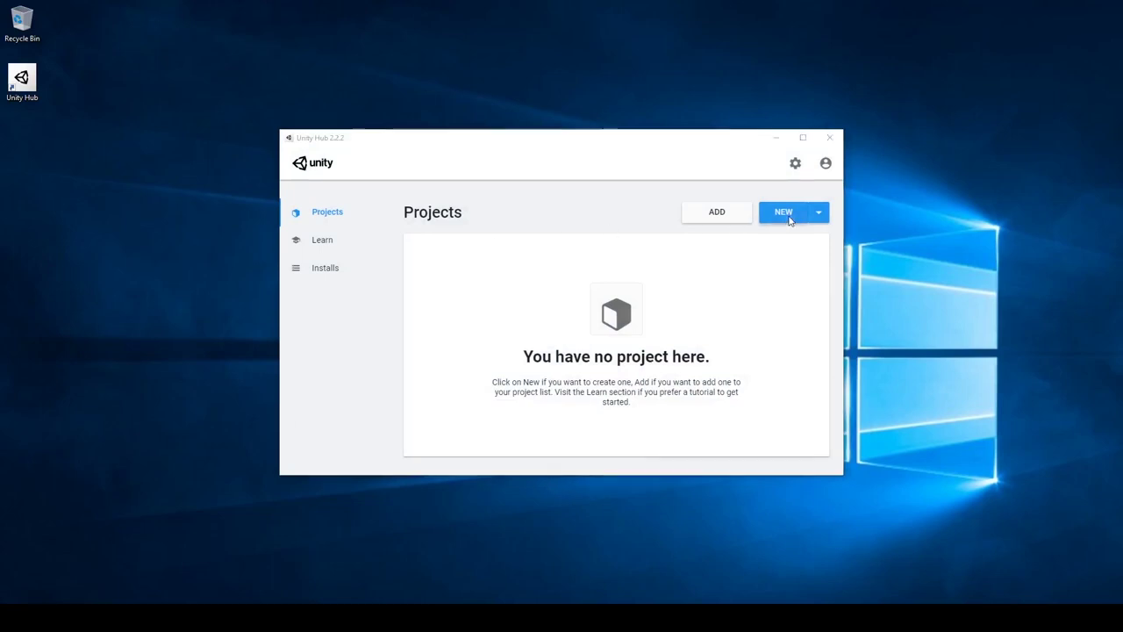
Create a new project named PlatformGame from the 2D template.
left_click(784, 213)
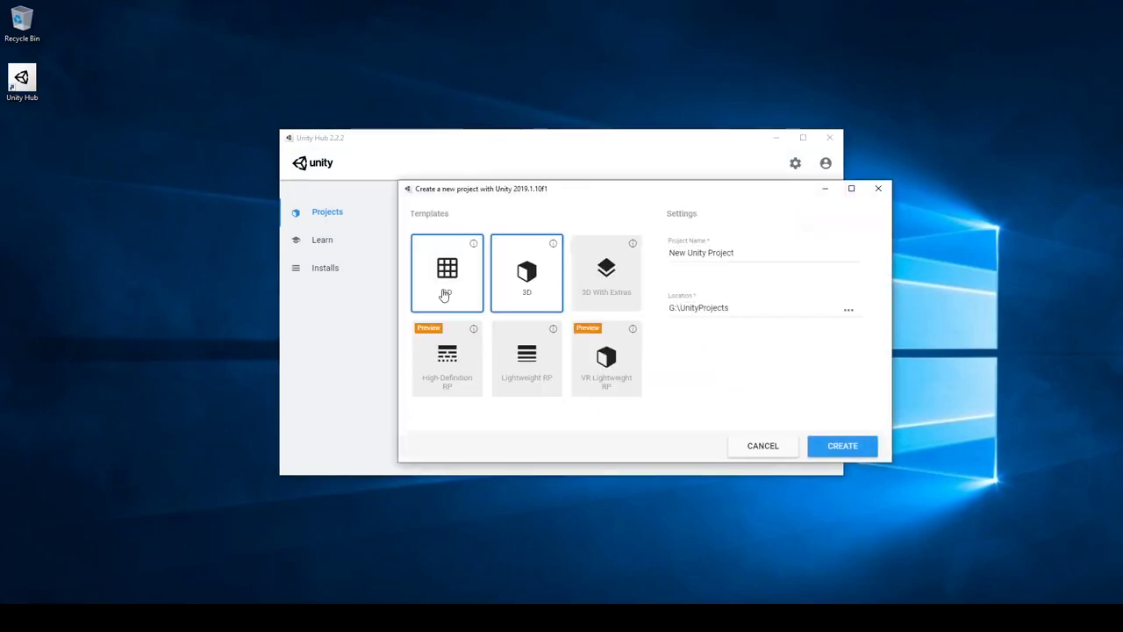
left_click(444, 295)
left_click_drag(742, 254, 632, 255)
type("PlatformGame")
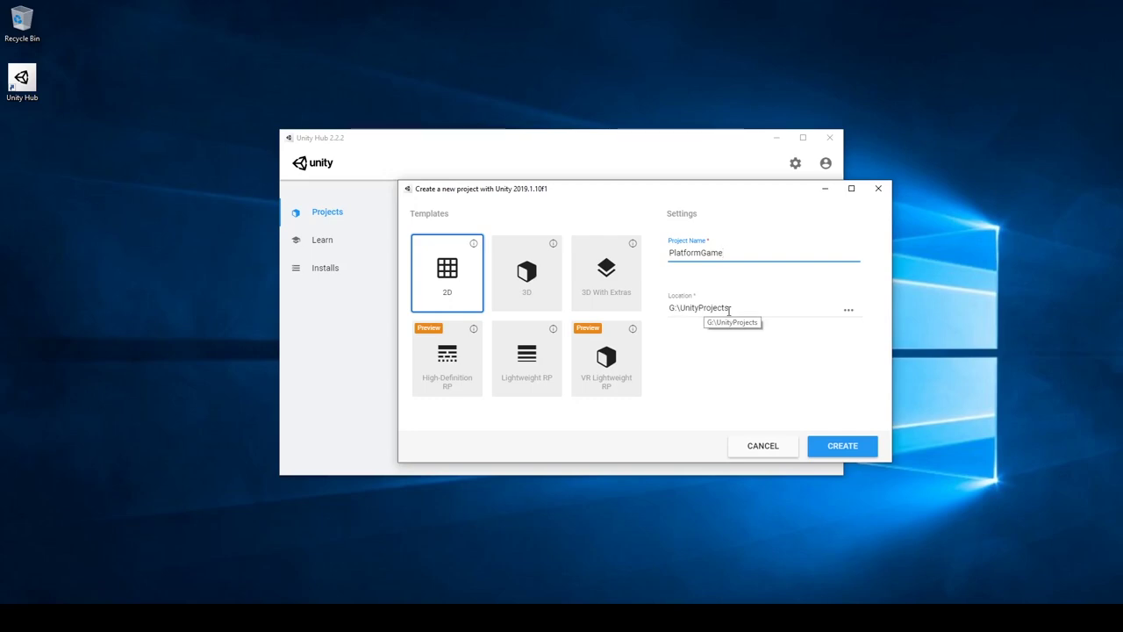
left_click(834, 447)
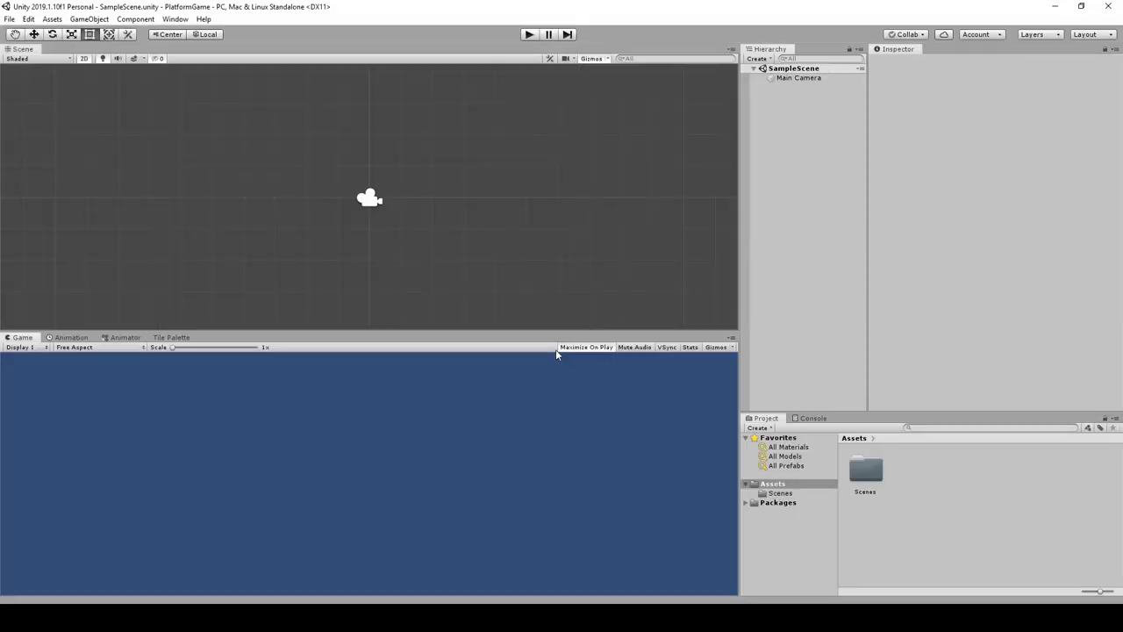
Add two 3D quads to the scene and name them Player and Ground.
left_click(89, 19)
mouse_move(105, 58)
left_click(273, 123)
left_click(93, 19)
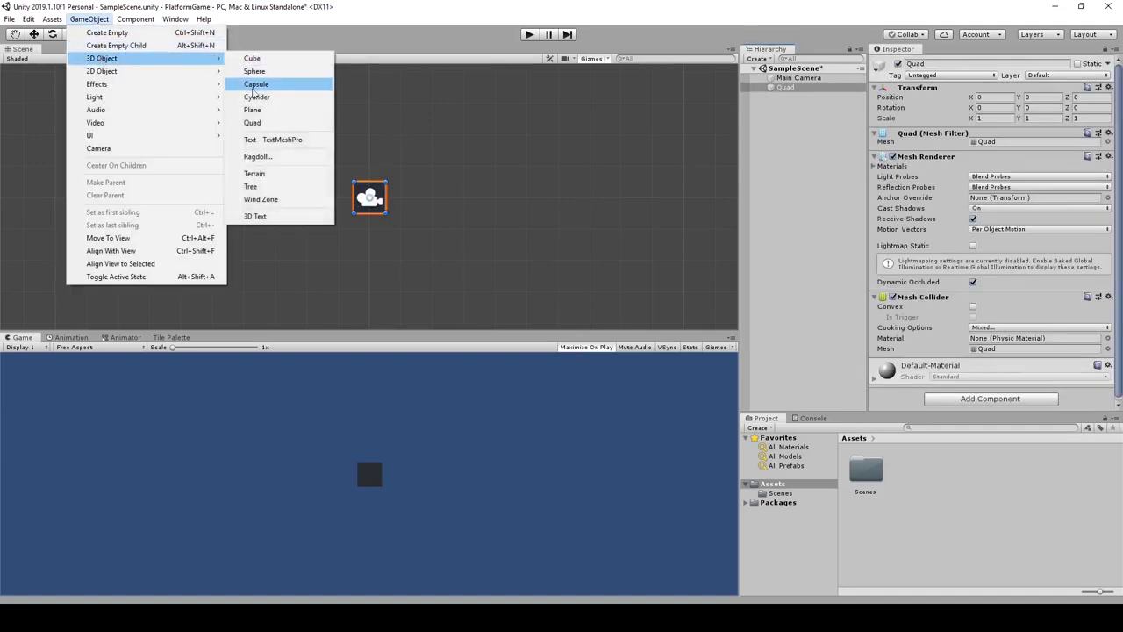
left_click(272, 123)
type("Player")
key("Return")
left_click(785, 98)
left_click(784, 99)
type("Ground")
key("Return")
Remove the Mesh Collider component from both the Player and the Ground.
left_click(789, 88)
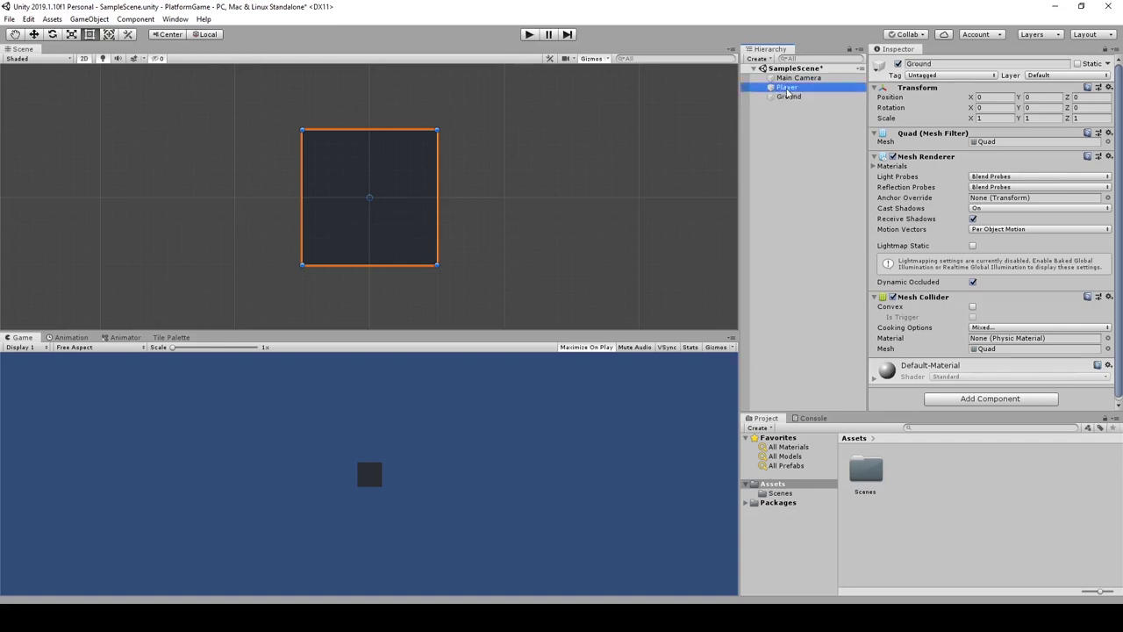
right_click(929, 297)
left_click(981, 322)
left_click(803, 99)
right_click(919, 296)
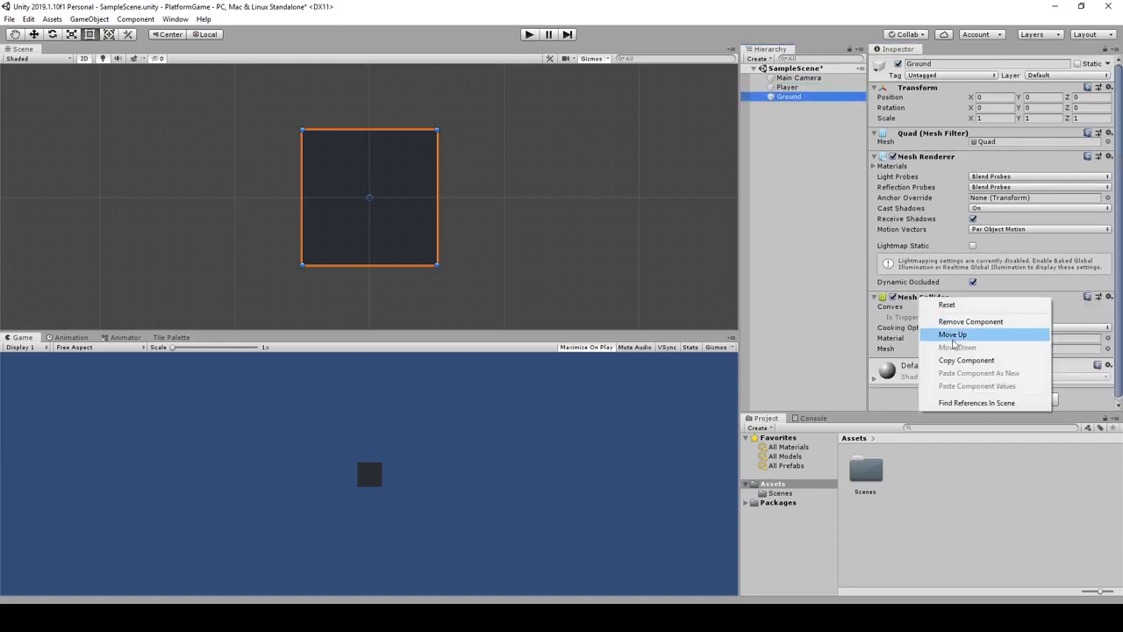
left_click(963, 324)
Lower the Ground to Y position -2.89 and stretch its X scale to 11.45.
left_click_drag(1021, 99, 958, 119)
scroll(634, 189, "down", 10)
middle_click_drag(597, 211, 504, 142)
scroll(524, 143, "down", 4)
left_click_drag(972, 119, 67, 121)
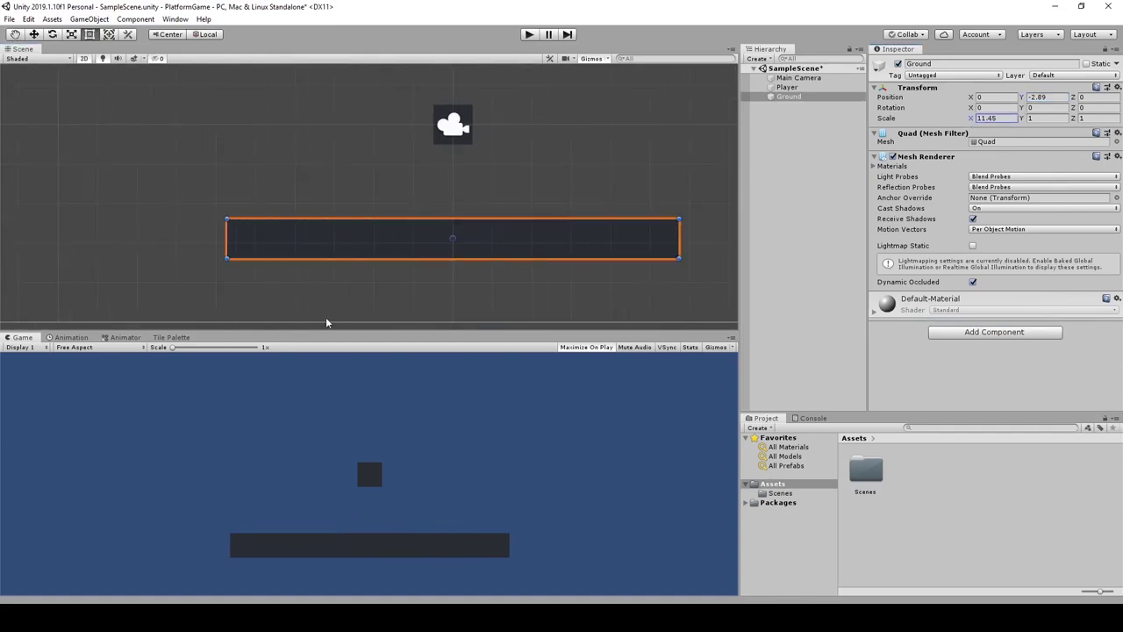
Clear the selection and briefly run the scene to check the two quads.
left_click(752, 282)
left_click(528, 35)
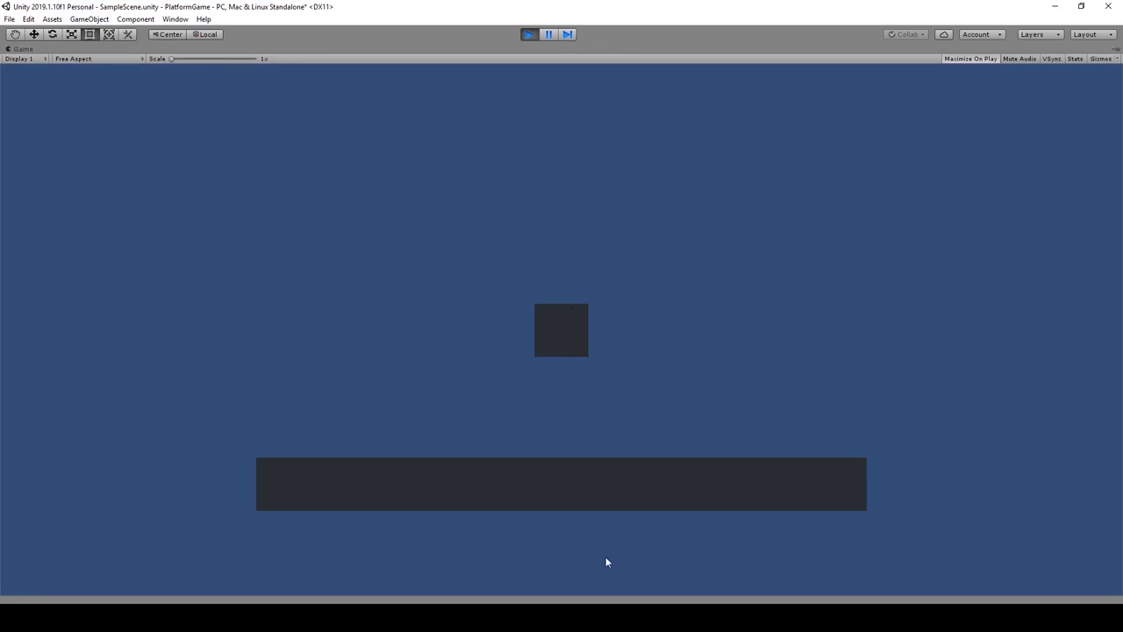
left_click(530, 36)
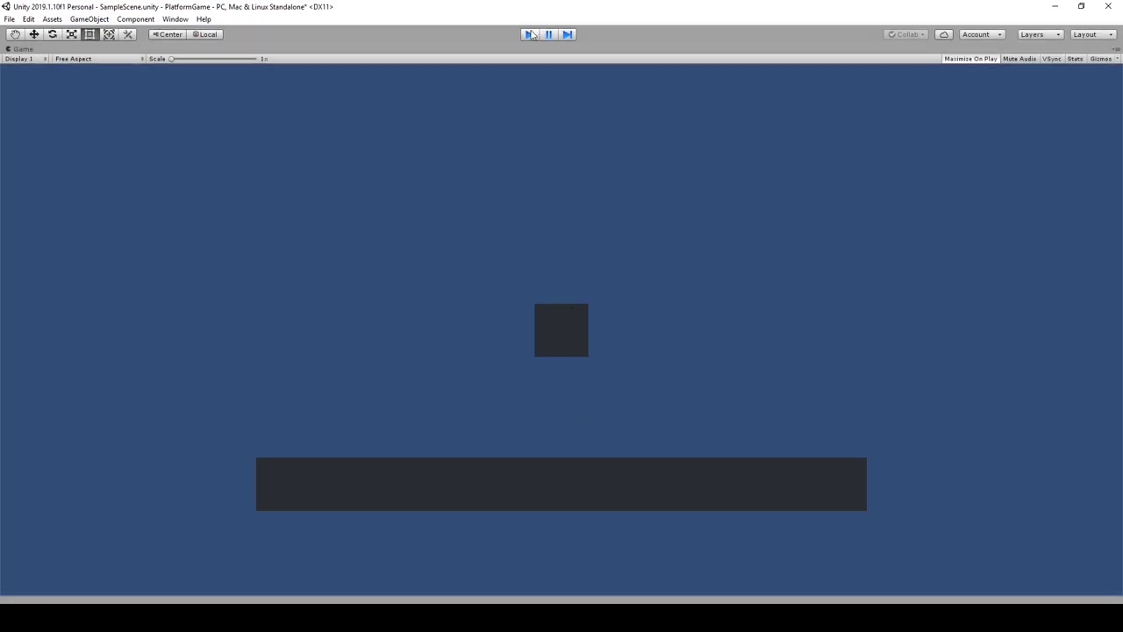
Create a C# script named PlayerMovement in the Assets folder and attach it to the Player.
right_click(921, 483)
mouse_move(997, 216)
left_click(854, 199)
type("P")
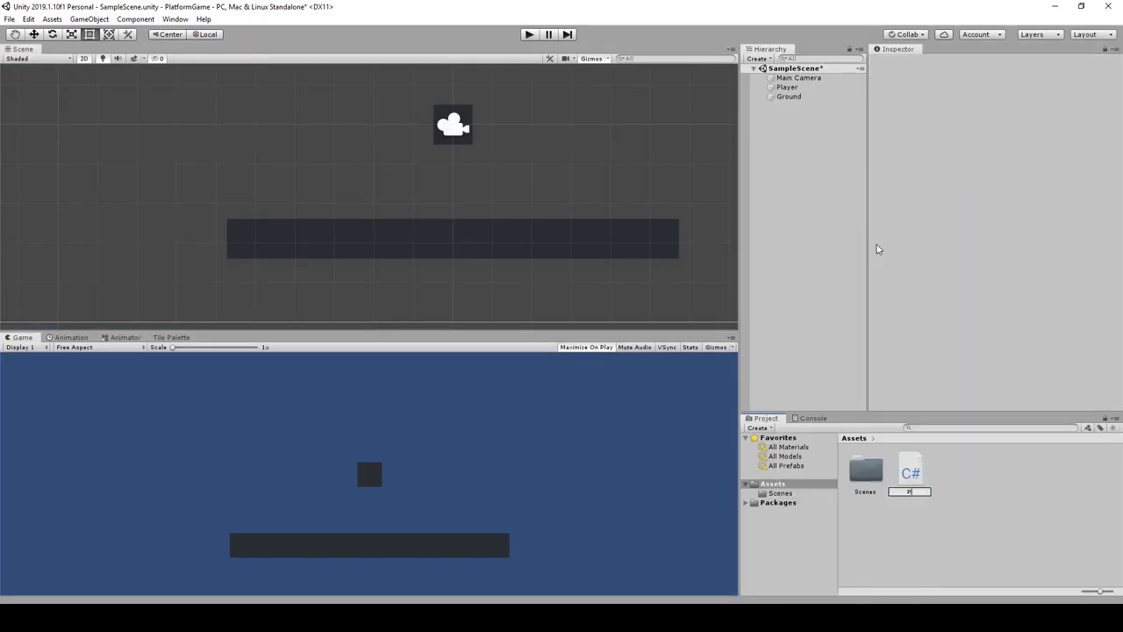
key("Return")
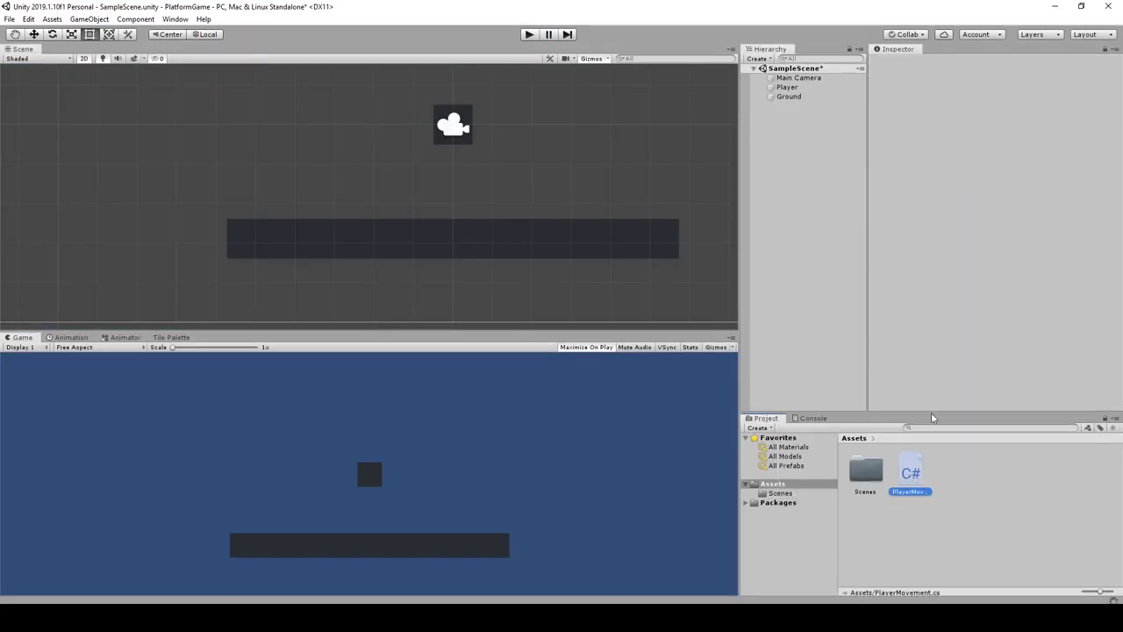
left_click_drag(921, 478, 772, 255)
left_click_drag(466, 119, 465, 118)
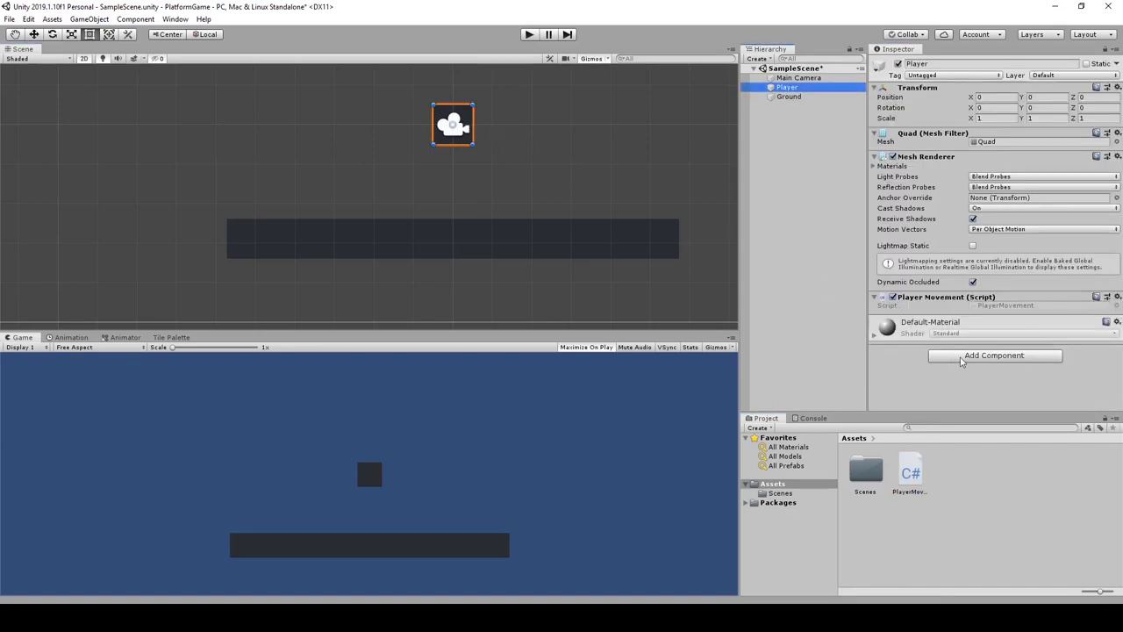
Add a Rigidbody 2D component to the Player.
left_click(960, 358)
type("rigid")
key("Down")
key("Return")
scroll(931, 304, "down", 5)
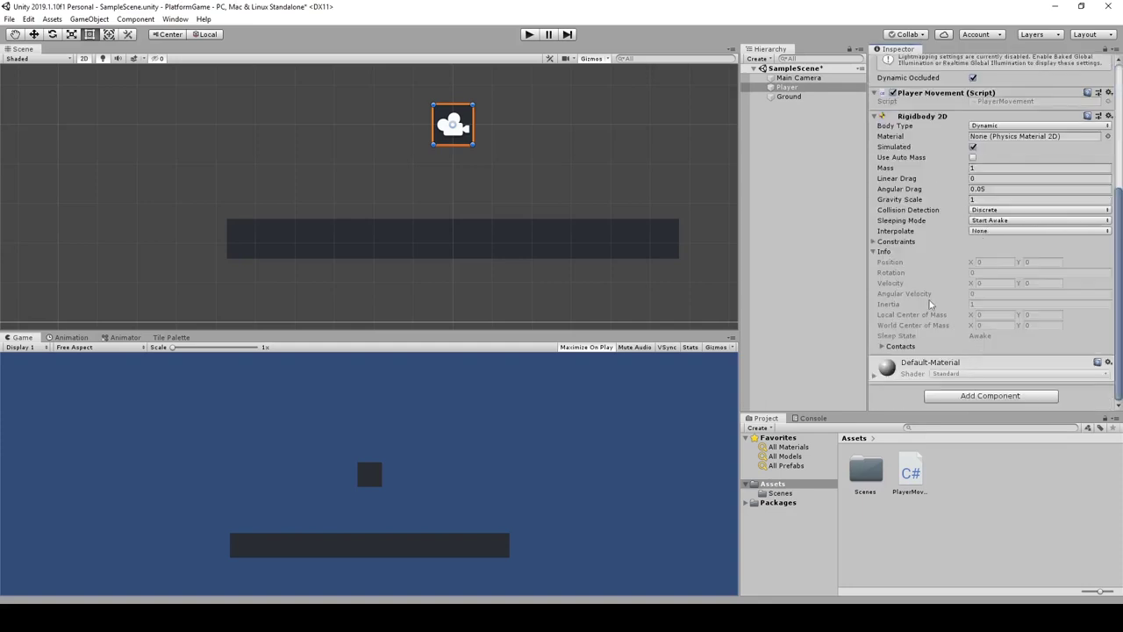
Freeze rotation in the Player's Rigidbody 2D constraints and briefly test-run the scene.
left_click(875, 241)
left_click(973, 262)
left_click(529, 34)
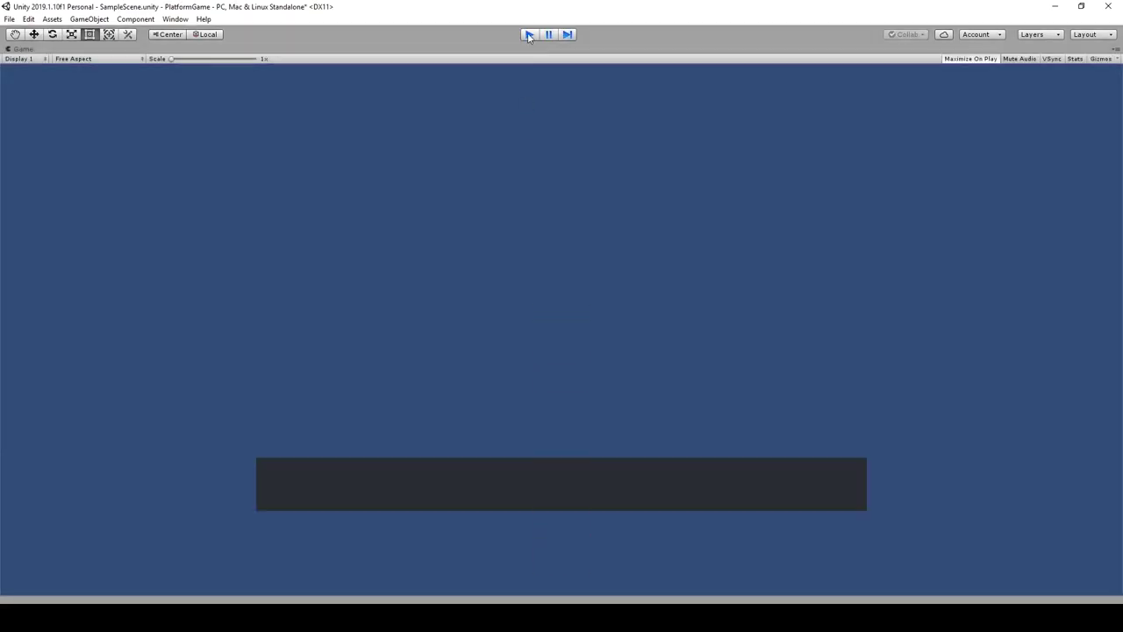
left_click(529, 34)
Add a Box Collider 2D to both the Player and the Ground, and briefly test-run the scene.
scroll(898, 403, "down", 5)
left_click(965, 395)
type("box")
left_click(967, 454)
left_click(789, 96)
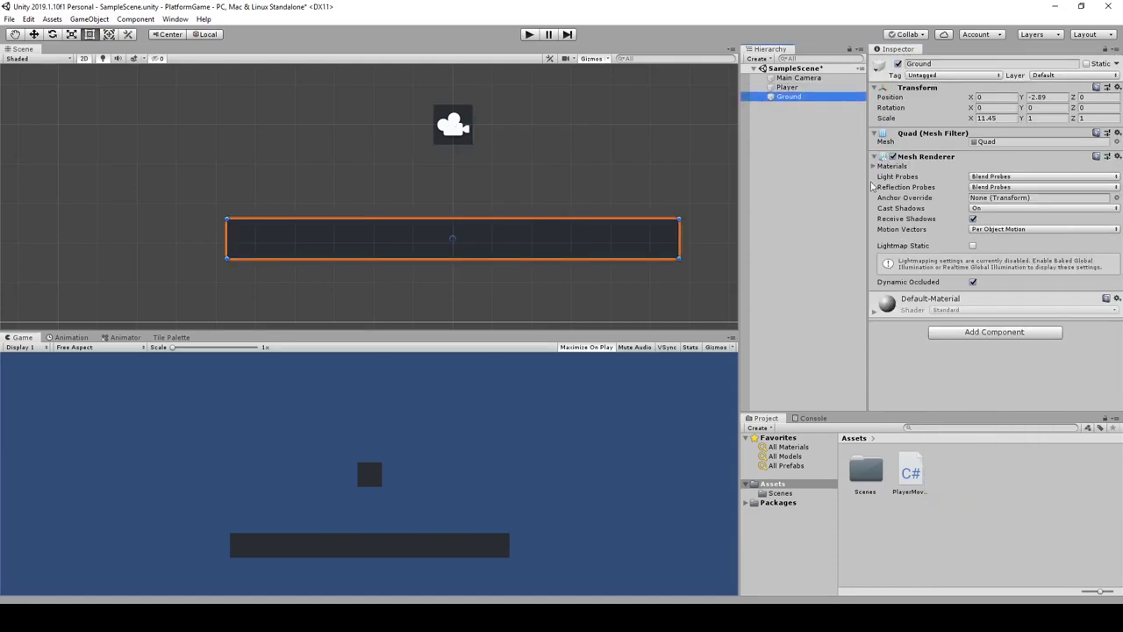
left_click(971, 334)
key("Return")
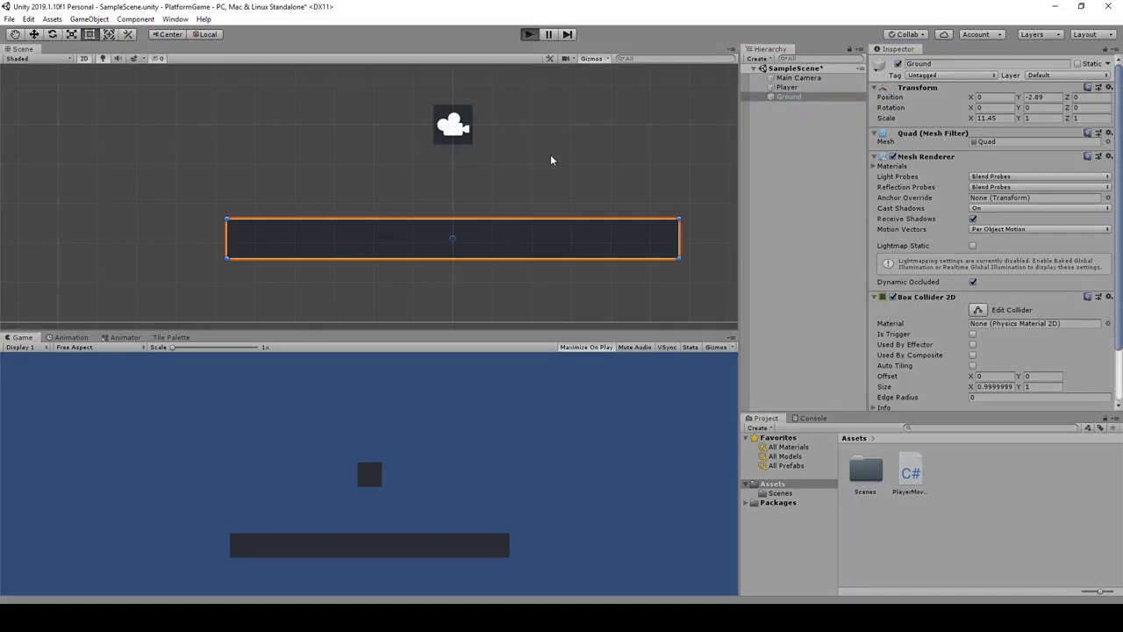
key("ctrl+p")
key("ctrl+p")
Open the PlayerMovement script and declare "public float horizontal;" in the class with the comment "Float that stores horizontal value".
right_click(911, 473)
left_click(916, 496)
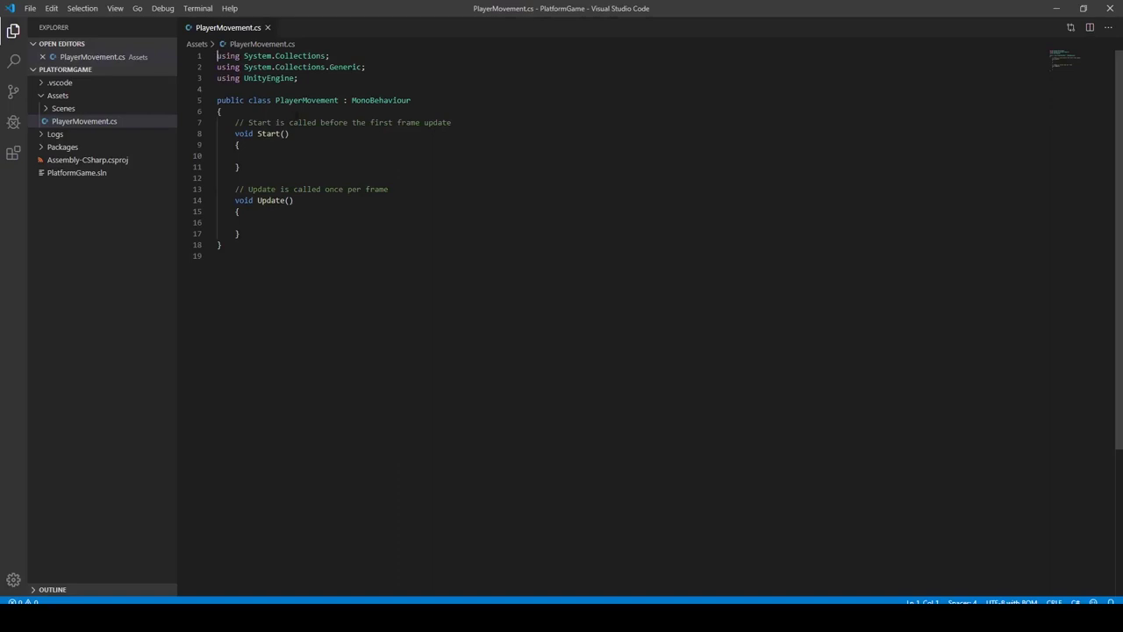
key("Return")
key("Return")
key("Return")
key("Return")
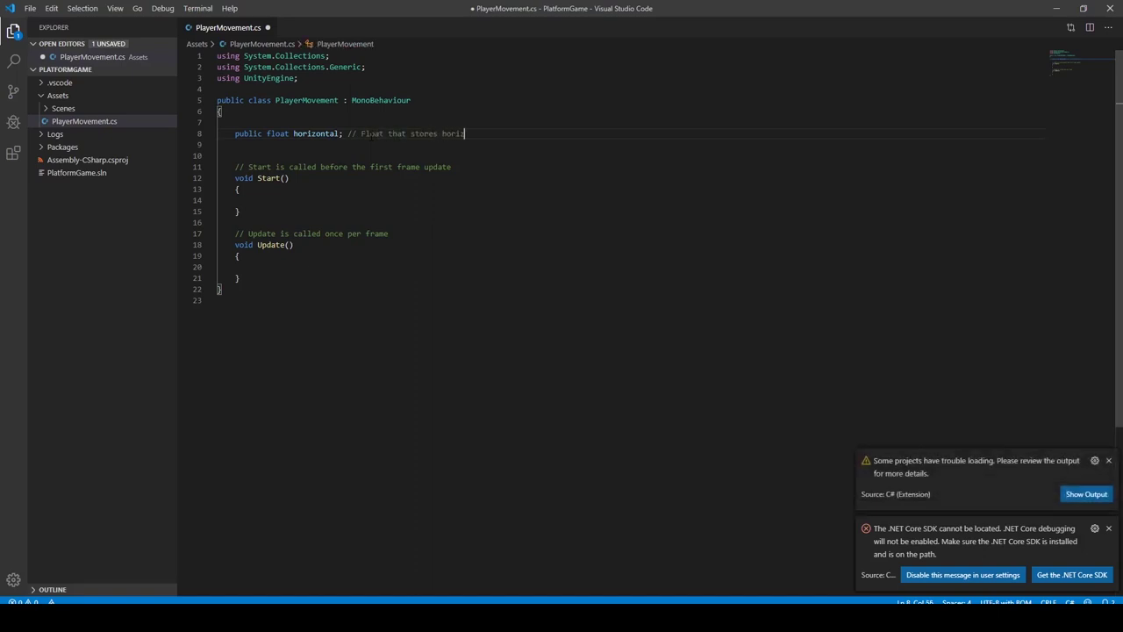
type("orizontal value")
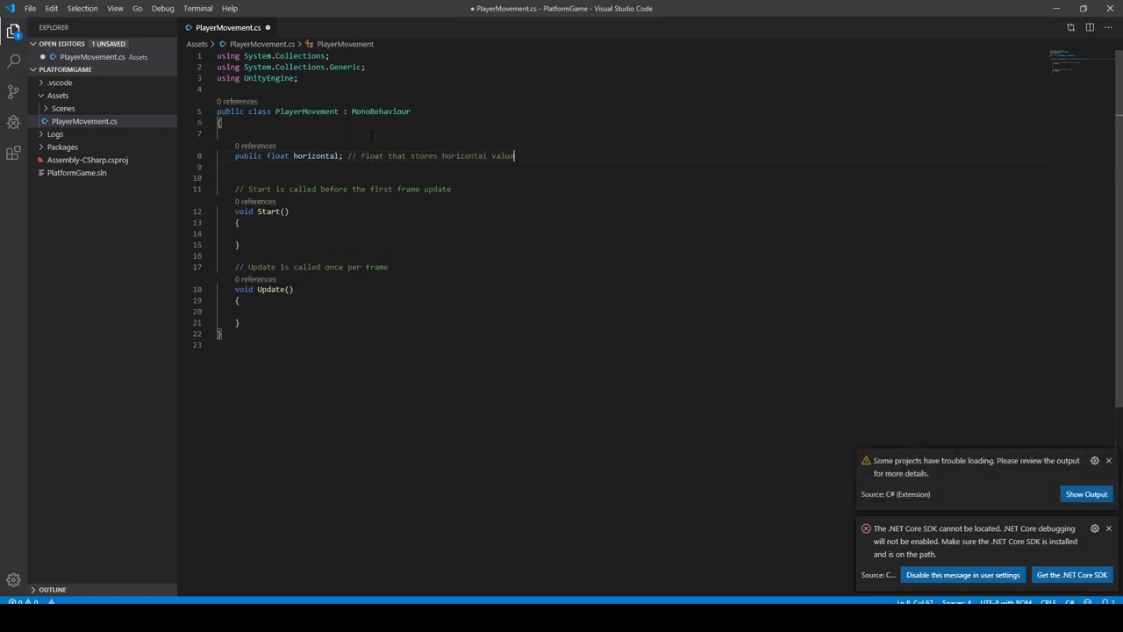
In Update(), write horizontal = Input.GetAxisRaw("Horizontal"); and save the script.
double_click(323, 157)
key("ctrl+c")
left_click(253, 311)
key("ctrl+v")
type("= Input.Get")
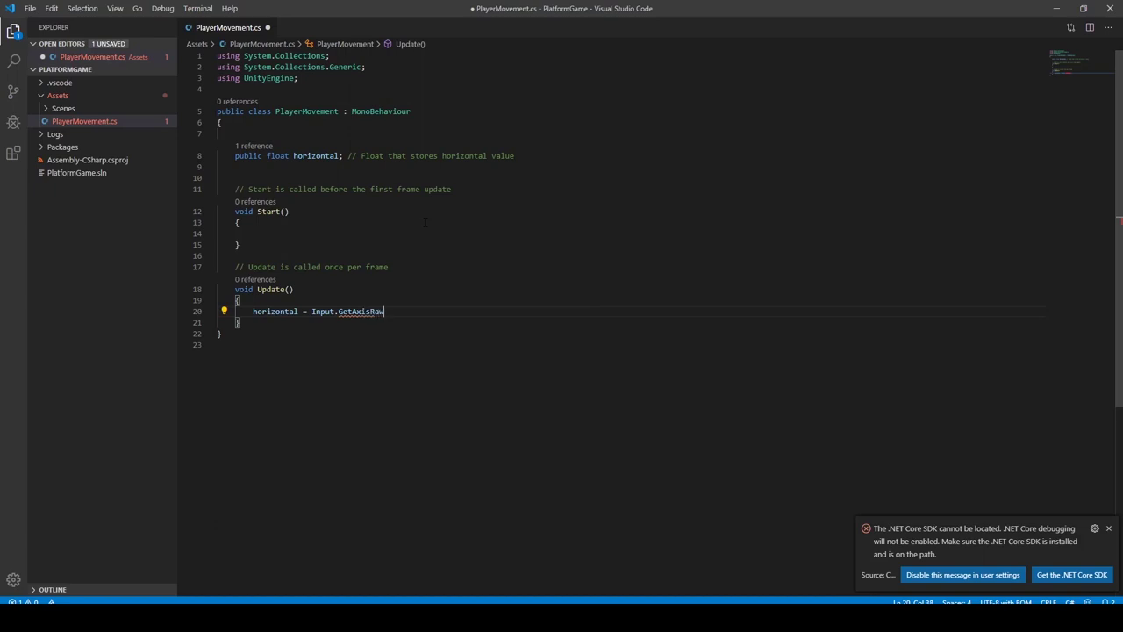
key("Left")
key("Left")
type("\"")
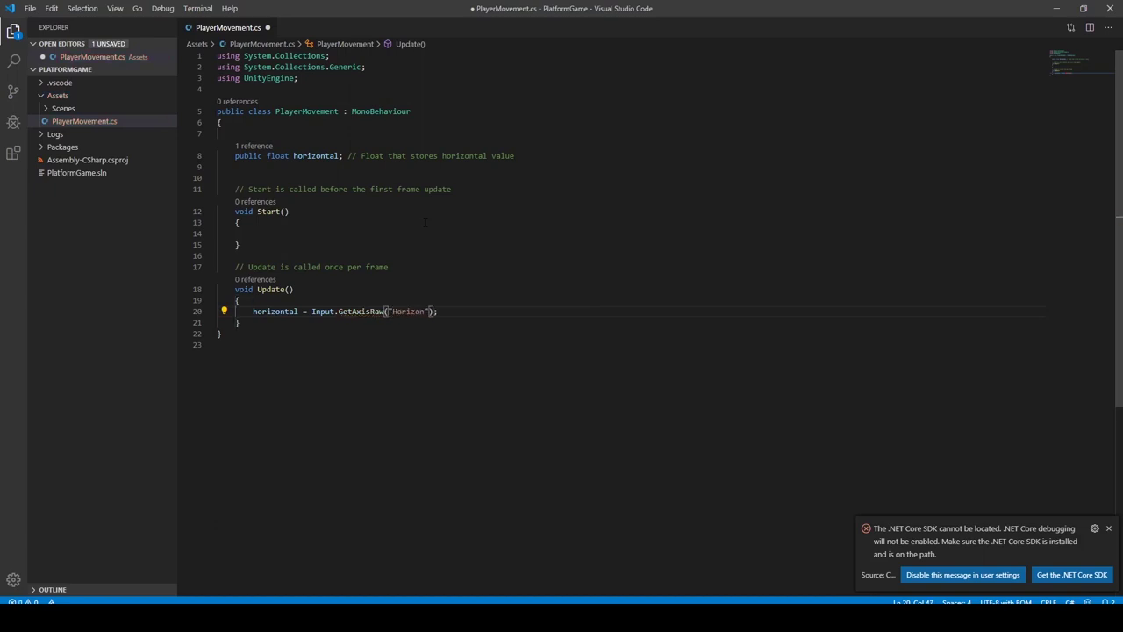
type("Horizontal")
key("ctrl+s")
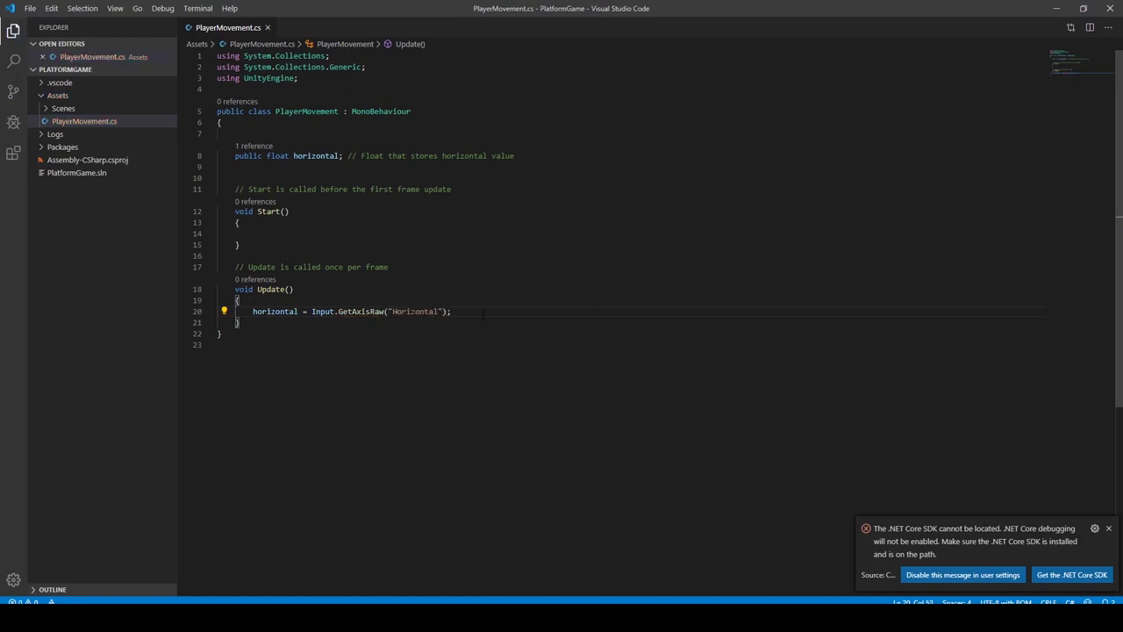
Switch to Unity, turn off Maximize On Play and test-run the scene with the Player selected.
key("alt+Tab")
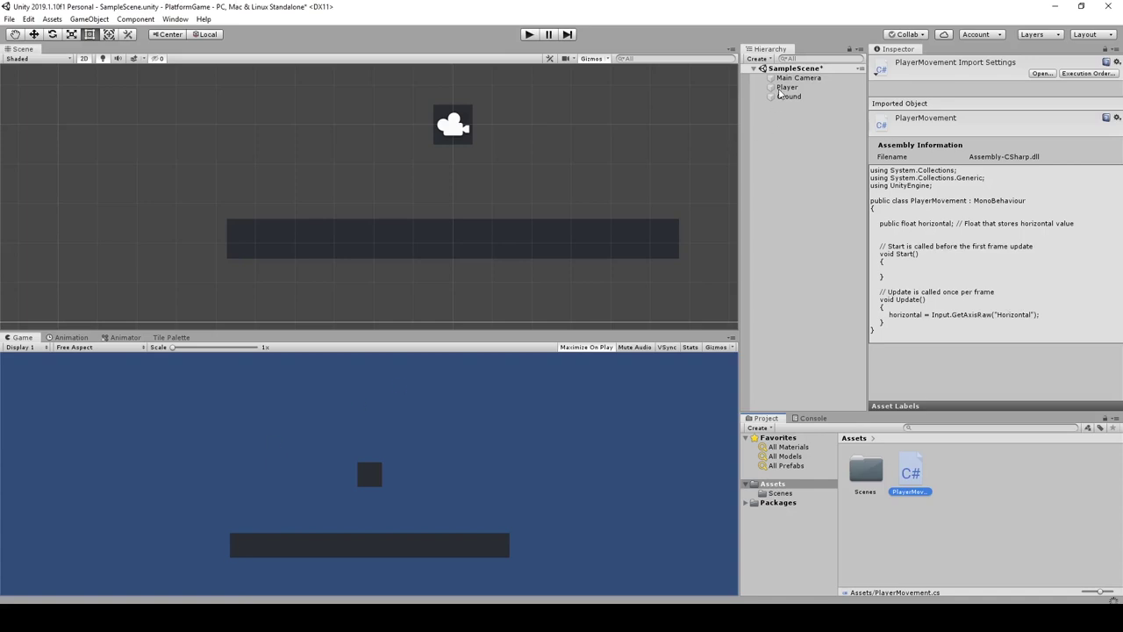
left_click(786, 87)
left_click(590, 347)
left_click(530, 35)
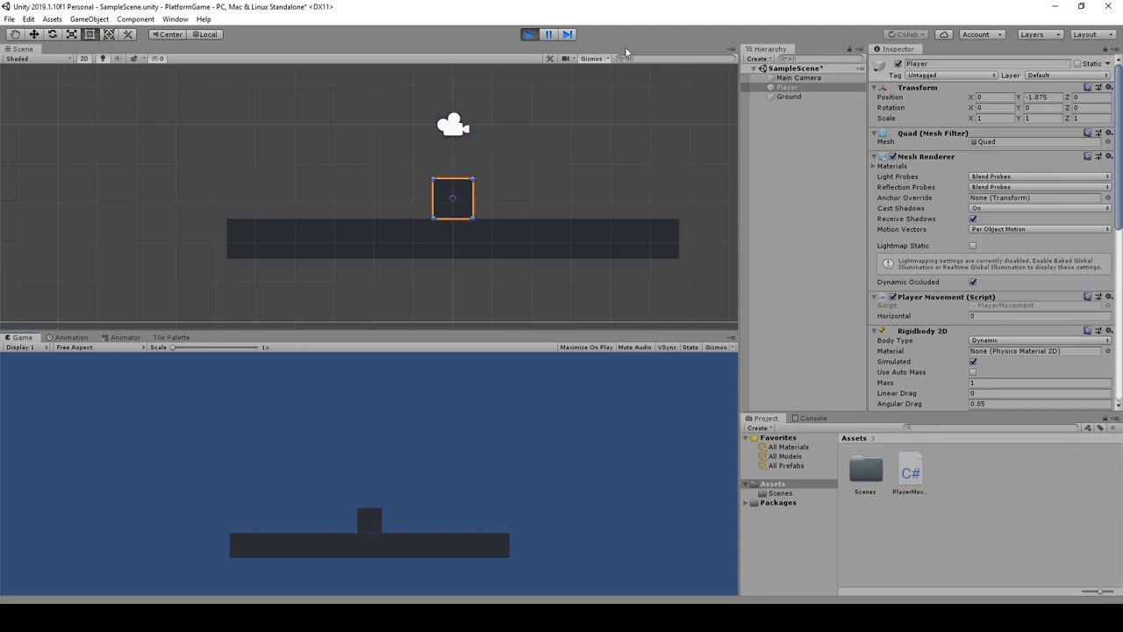
left_click(533, 36)
Return to the script in Visual Studio Code, declare "private Rigidbody2D body2d;" below the horizontal float, and save.
left_click(231, 617)
left_click(1108, 529)
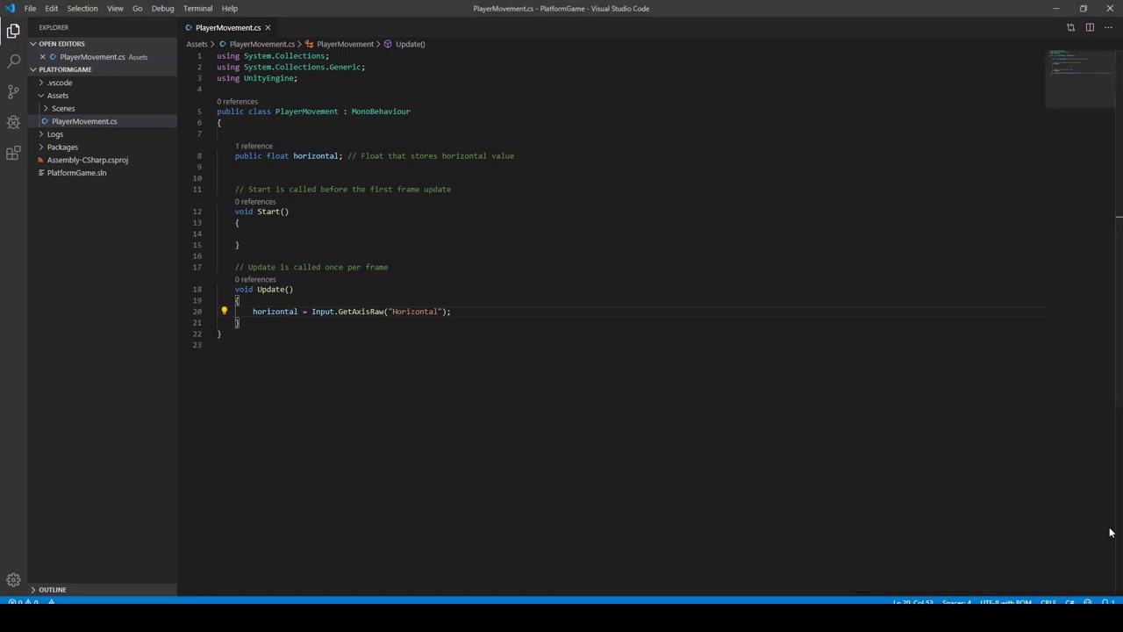
left_click(615, 157)
key("Return")
type("private Rigidbody2")
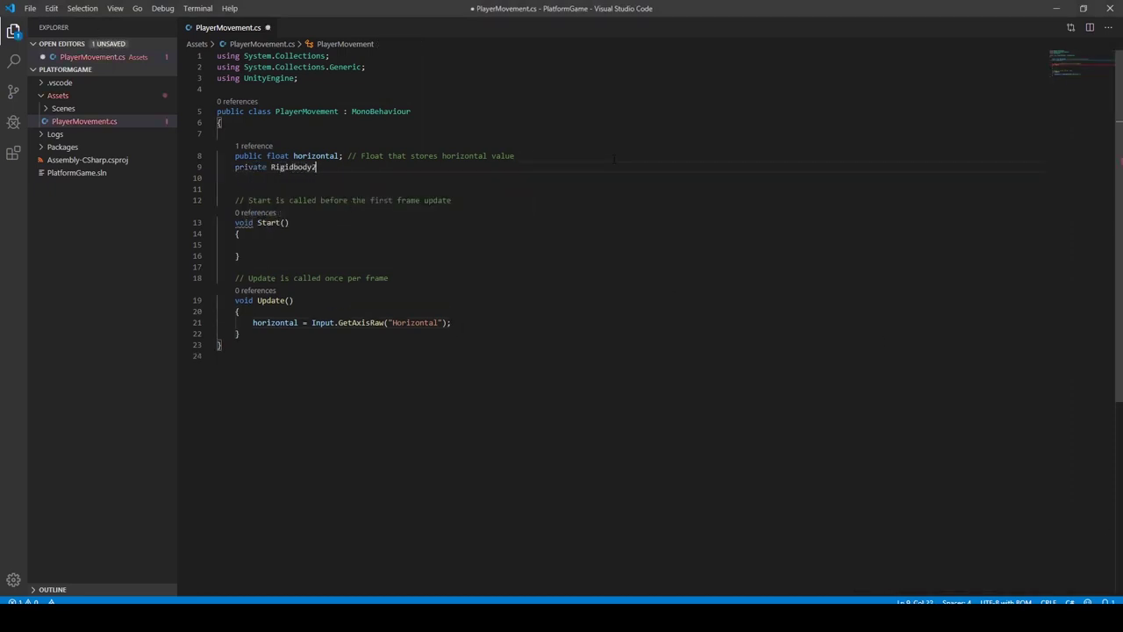
type(" body2dl")
key("BackSpace")
type(";")
key("ctrl+s")
In Update(), add body2d.velocity = new Vector2(5f * horizontal, body2d.velocity.y); after the input line and save.
left_click(456, 334)
key("Return")
type("body2d.velocity = new Vector2();")
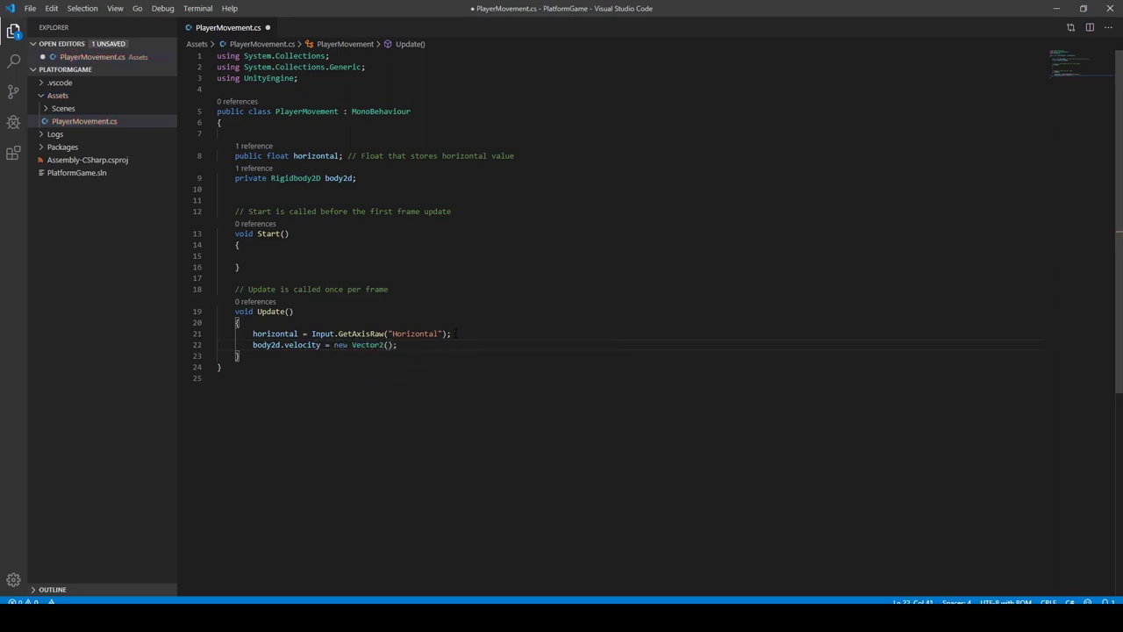
type("5f * horizontal, body2d.velocity.y")
key("ctrl+s")
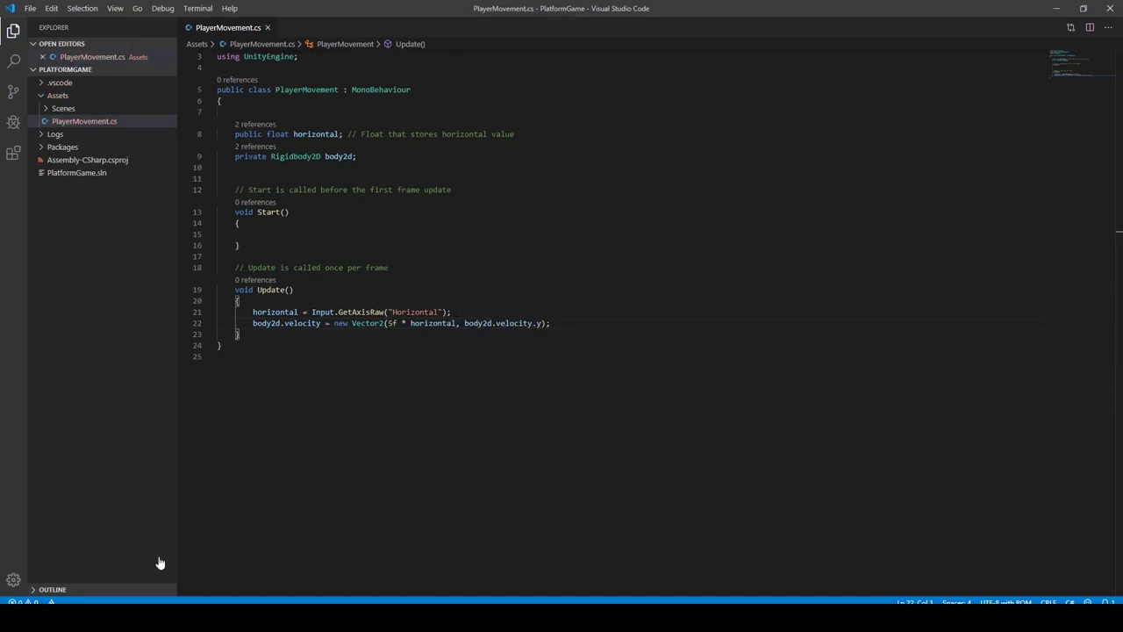
In Start(), assign the rigidbody reference with body2d = GetComponent<Rigidbody2D>();.
type("bod")
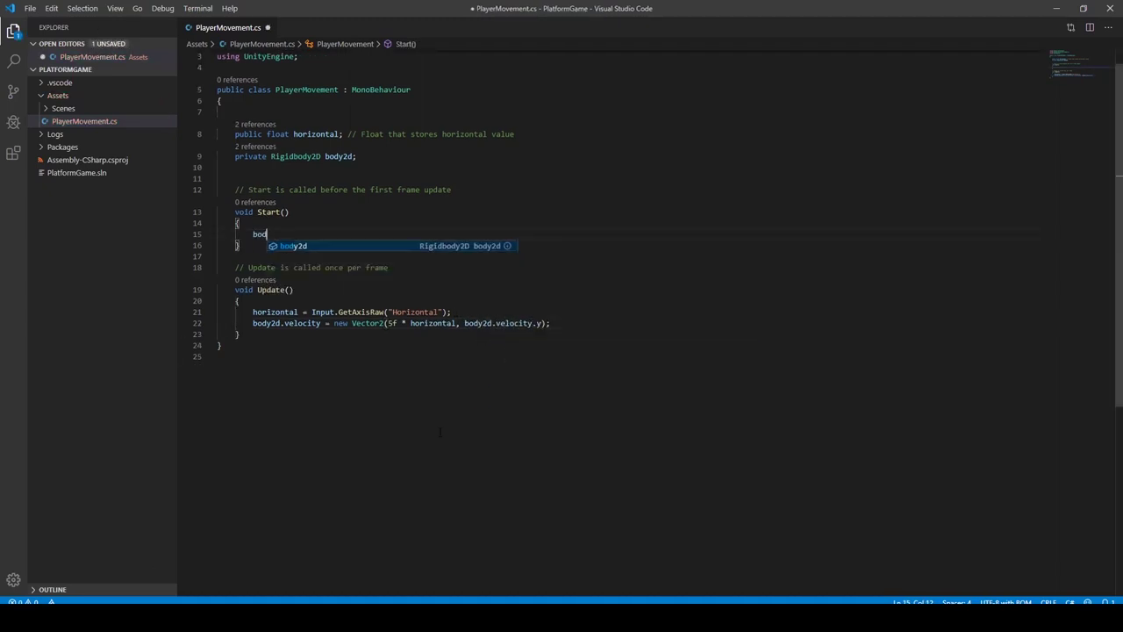
type("y2d = GetComp")
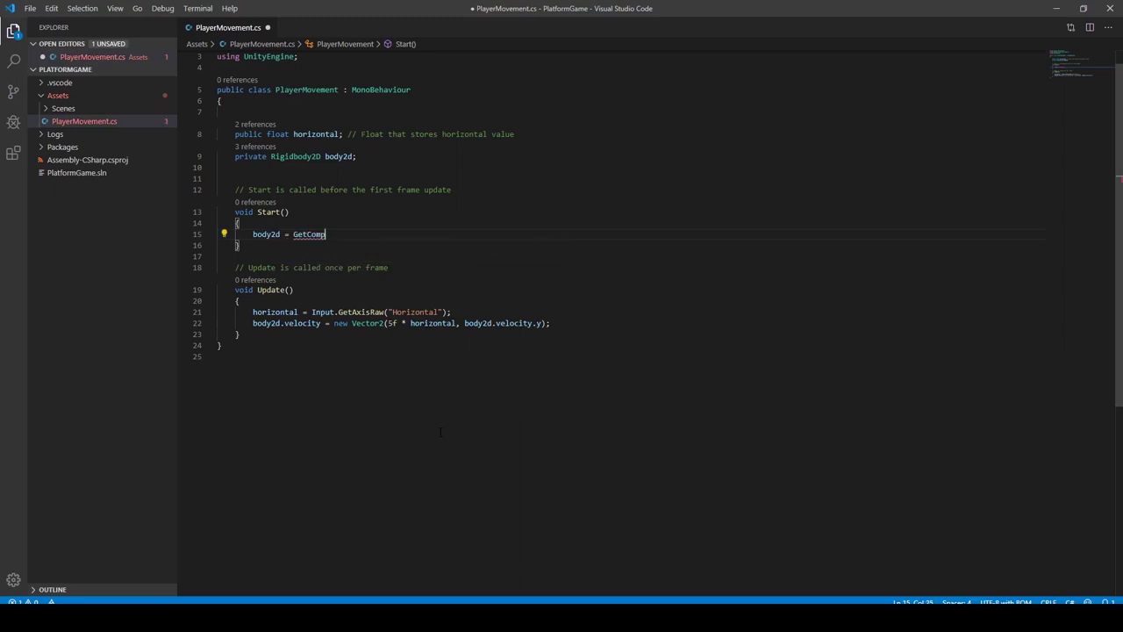
type("onent<Rigid")
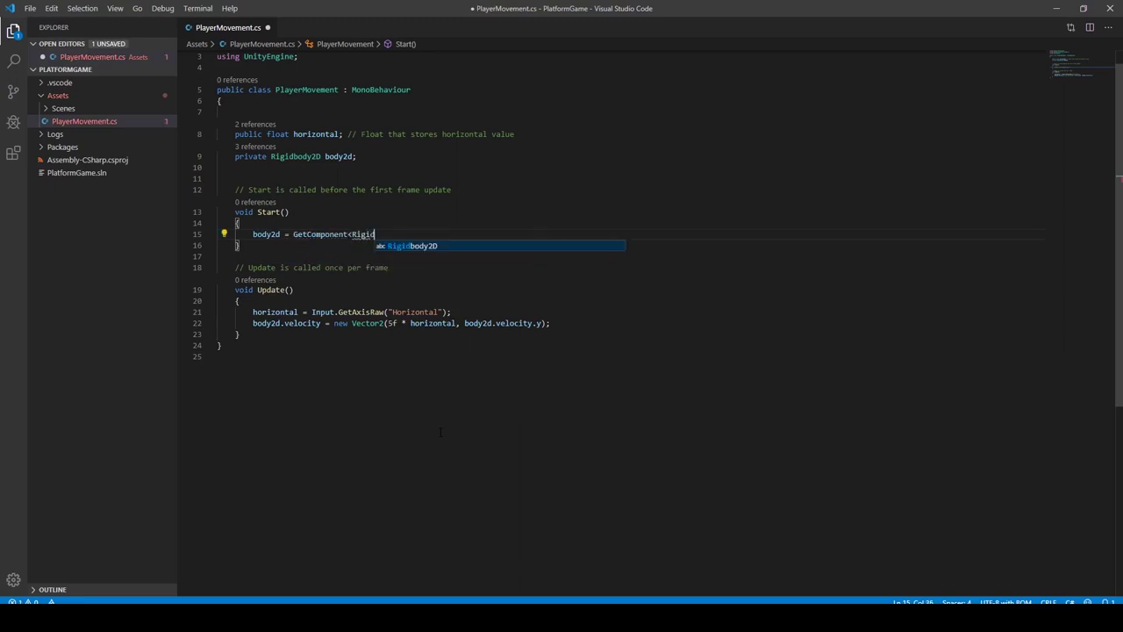
type("body2D>();")
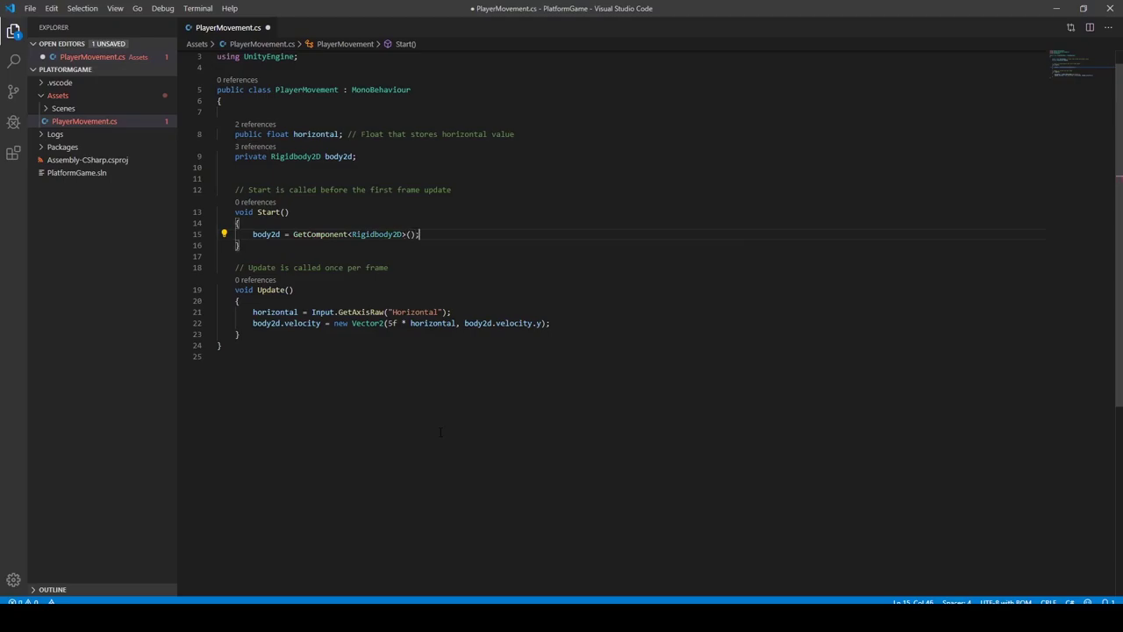
Save the PlayerMovement script, switch to Unity and start play mode.
key("ctrl+s")
key("alt+Tab")
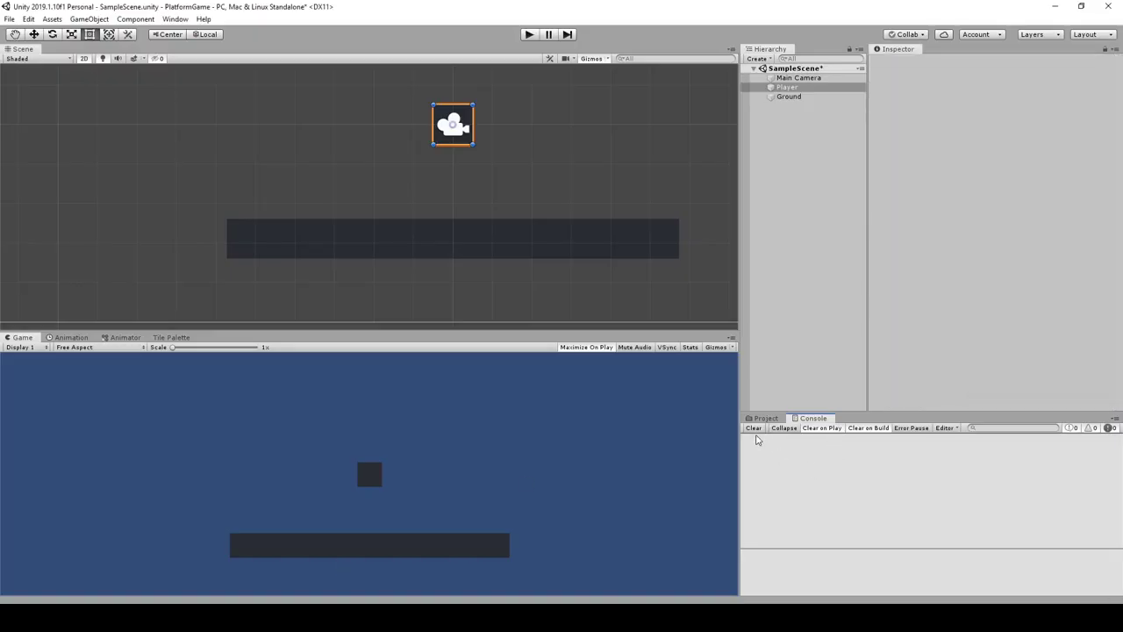
left_click(531, 36)
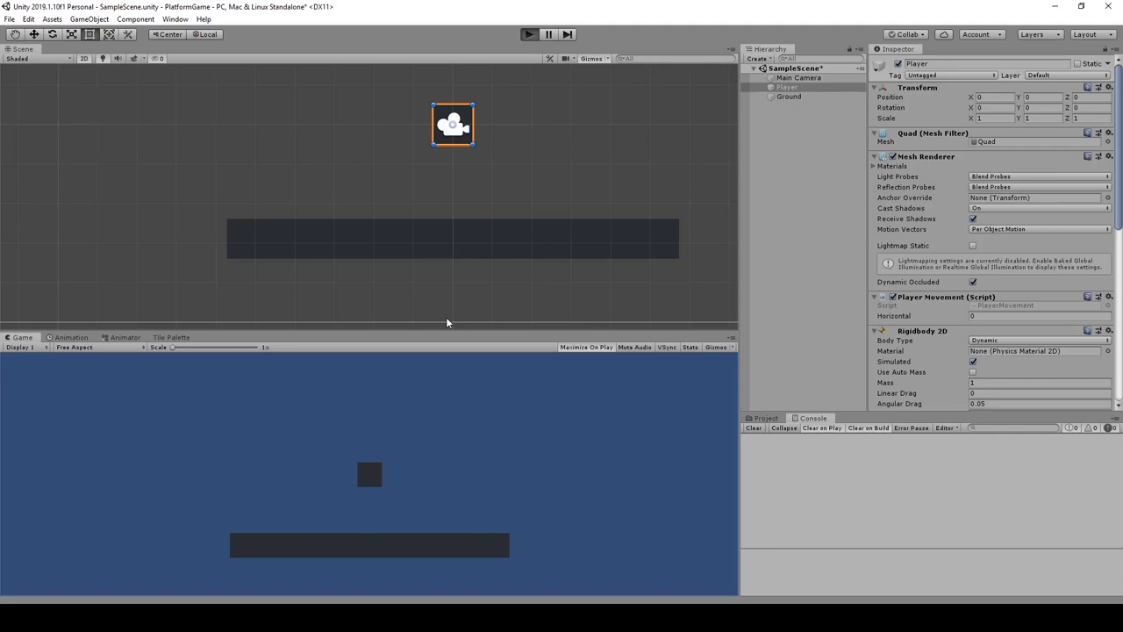
Test the Player's horizontal movement in both directions across the Ground and exit play mode.
key("a")
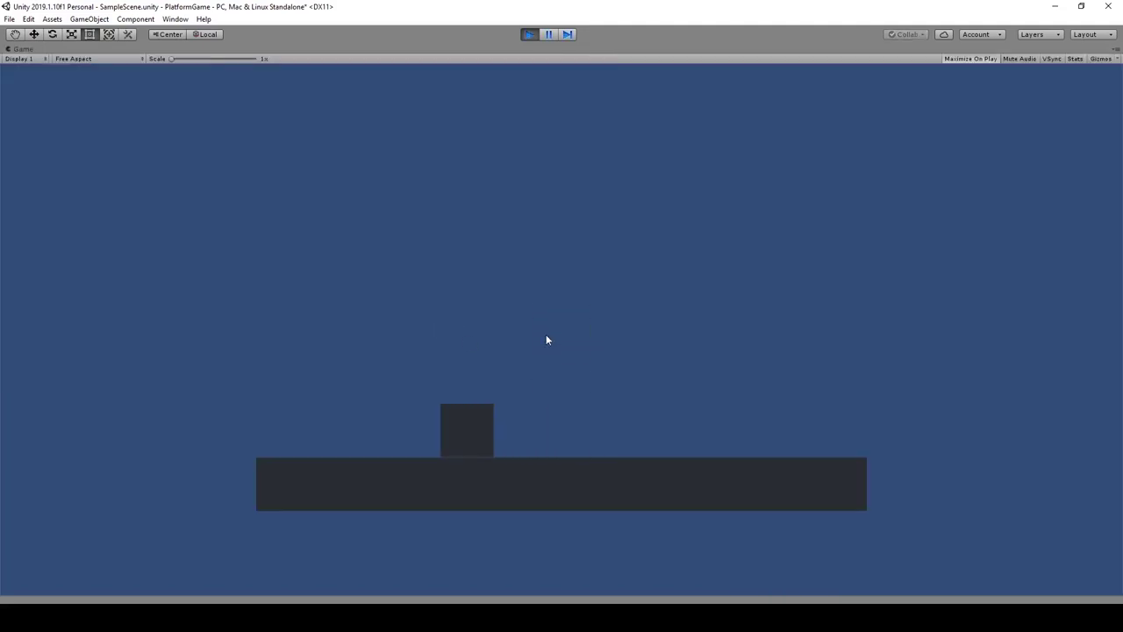
key("d")
key("a")
key("a")
key("d")
key("Left")
key("Right")
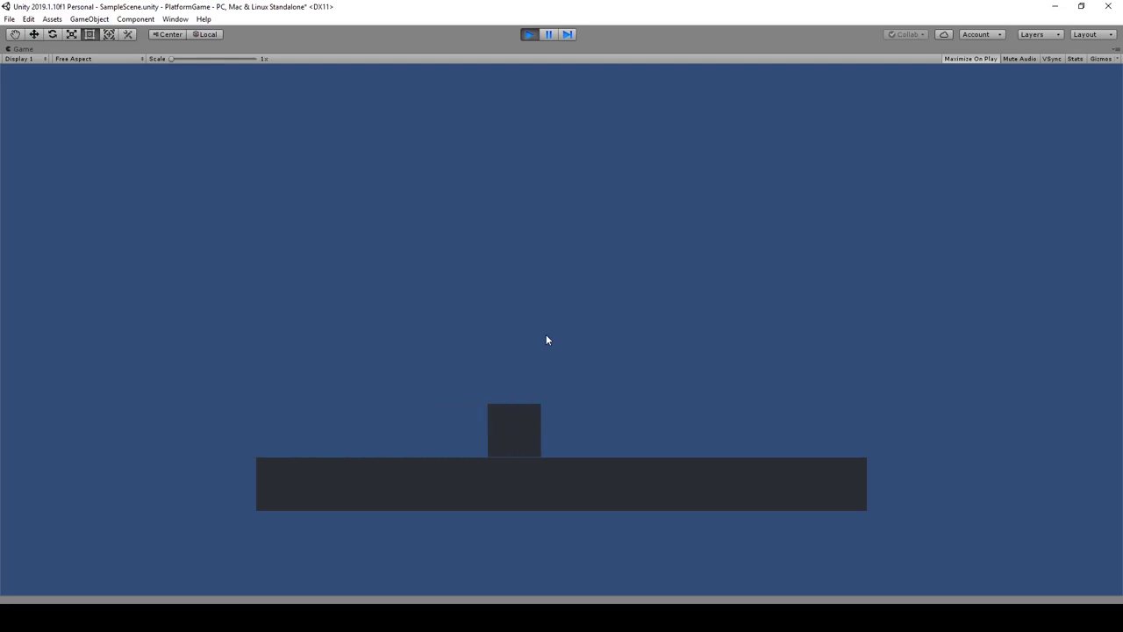
key("Right")
key("Left")
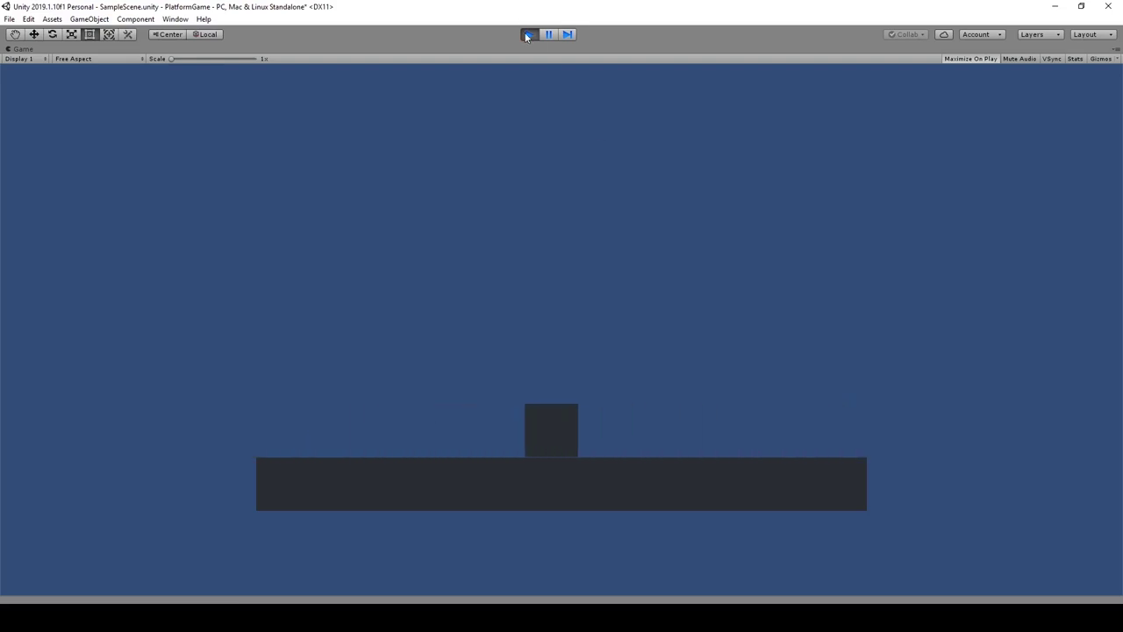
left_click(527, 35)
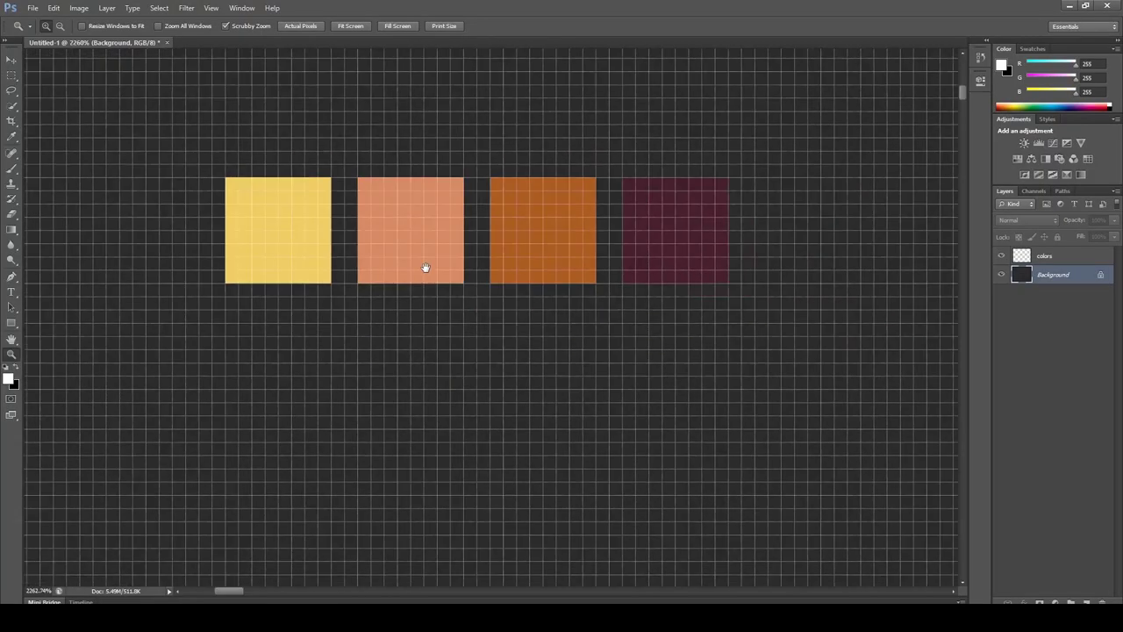
Switch to Photoshop and fill a 16x16-pixel square below the color swatches with black on a new layer named ground_tiles.
left_click_drag(174, 217, 385, 430)
left_click(1046, 256)
key("ctrl+shift+n")
key("Return")
double_click(1046, 256)
type("ground_tiles")
key("Return")
key("ctrl+BackSpace")
key("ctrl+d")
Sample the orange swatch and draw blocky rock shapes across the upper part of the black tile with the Pencil tool.
key("i")
left_click(466, 112)
key("b")
key("shift+b")
left_click(187, 232)
left_click_drag(213, 258, 265, 258)
left_click(240, 231)
mouse_move(380, 254)
left_mouse_down()
mouse_move(355, 253)
mouse_move(359, 294)
mouse_move(329, 305)
mouse_move(325, 330)
left_mouse_up()
left_click_drag(272, 306, 247, 332)
mouse_move(179, 357)
left_mouse_down()
mouse_move(186, 346)
mouse_move(220, 357)
left_mouse_up()
Add salmon highlights from the second swatch to the corner rock and the large top rock, touching up its edge in orange.
key("i")
left_click(326, 143)
key("b")
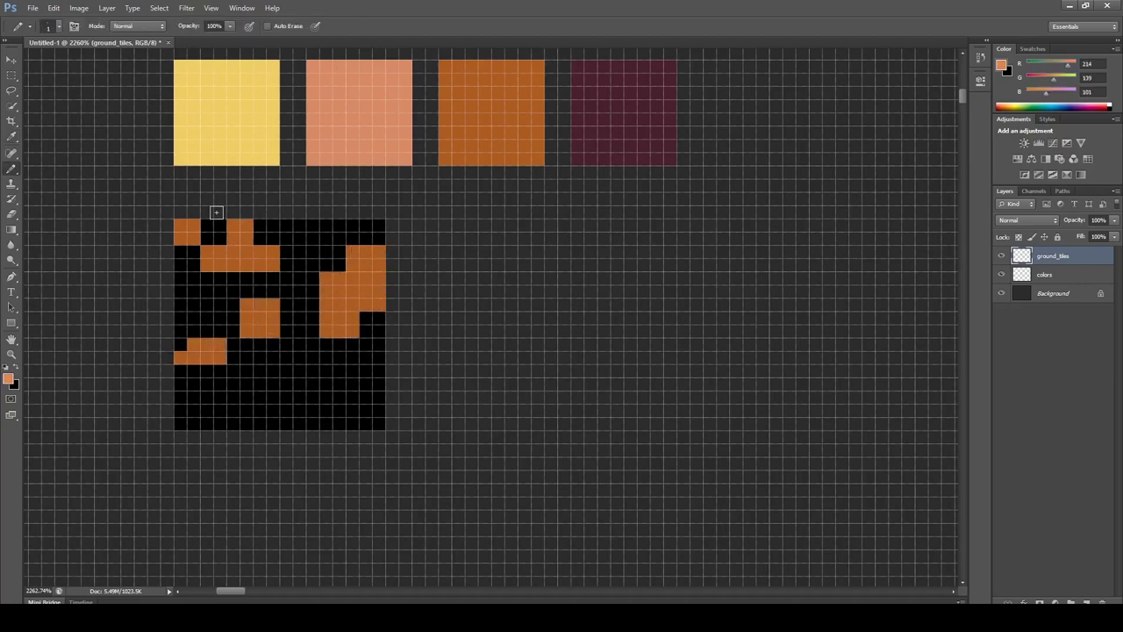
left_click(260, 250, "alt")
left_click(260, 240)
mouse_move(234, 226)
left_mouse_down()
mouse_move(273, 238)
mouse_move(286, 262)
left_mouse_up()
left_click(273, 238, "alt")
left_click(272, 253, "alt")
left_click(285, 238)
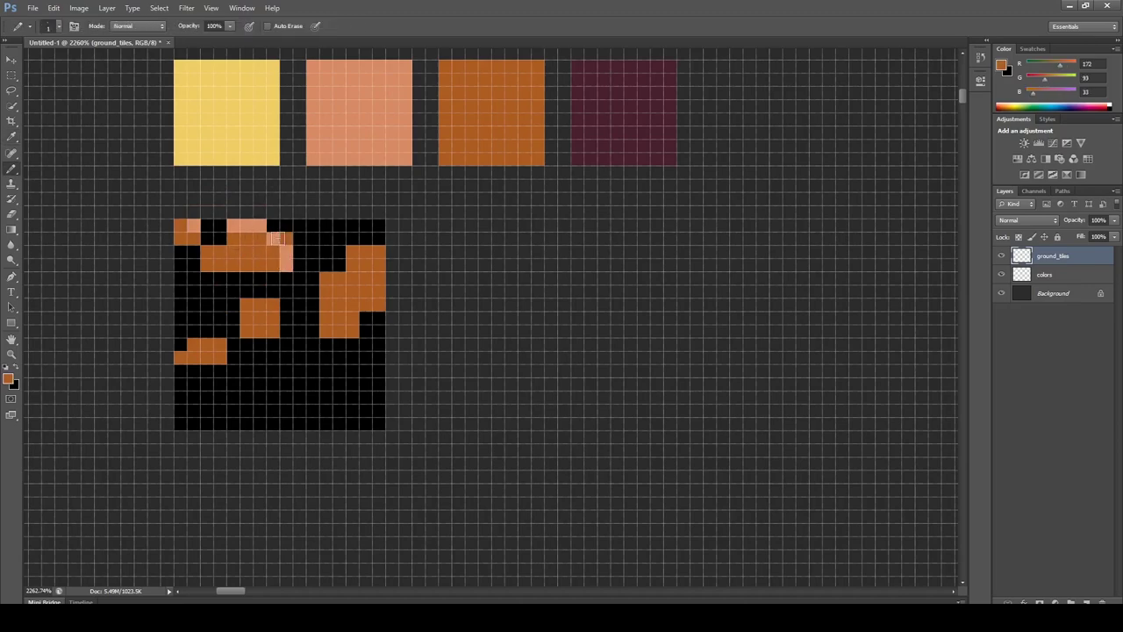
Select the large top rock, shift it down one pixel and deselect it.
key("m")
left_click_drag(292, 220, 201, 271)
key("v")
key("Down")
key("ctrl+d")
Redraw the large rock's rounded upper edge with salmon, orange and black pixels.
key("b")
left_click(252, 238, "alt")
left_click_drag(260, 227, 234, 227)
left_click(247, 252, "alt")
mouse_move(247, 239)
left_mouse_down()
mouse_move(258, 241)
mouse_move(207, 227)
left_mouse_up()
left_click(233, 240)
left_click(219, 238, "alt")
left_click_drag(273, 226, 286, 226)
left_click(272, 251, "alt")
left_click(273, 238)
left_click(286, 251)
left_click(273, 252)
Paint salmon highlights along the upper edges of the small rocks and the rock at the tile's right edge.
left_click(285, 271, "alt")
left_click(194, 331)
left_click_drag(244, 303, 273, 317)
left_click_drag(380, 252, 368, 252)
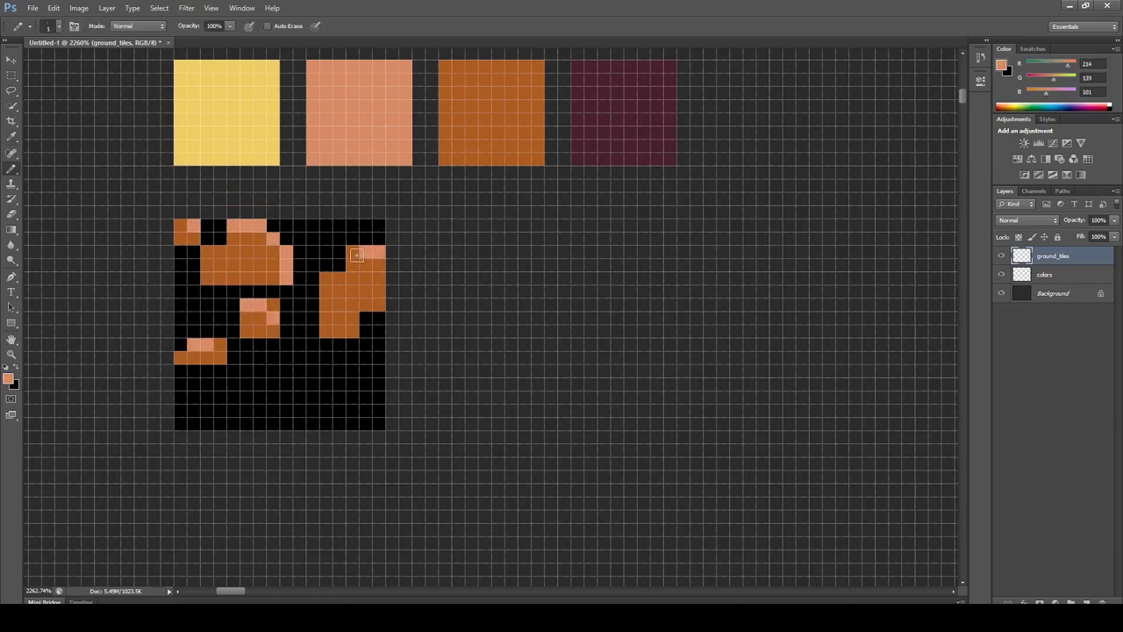
left_click_drag(326, 297, 327, 304)
Paint yellow patches on the lower parts of the large top rock and the right-edge rock, touching up with orange.
left_click(259, 138, "alt")
left_click_drag(207, 265, 232, 269)
left_click(259, 267)
left_click(234, 278)
left_click(340, 329, "alt")
mouse_move(326, 332)
left_mouse_down()
mouse_move(352, 330)
mouse_move(371, 289)
left_mouse_up()
left_click(327, 318)
left_click(365, 275, "alt")
left_click(375, 275)
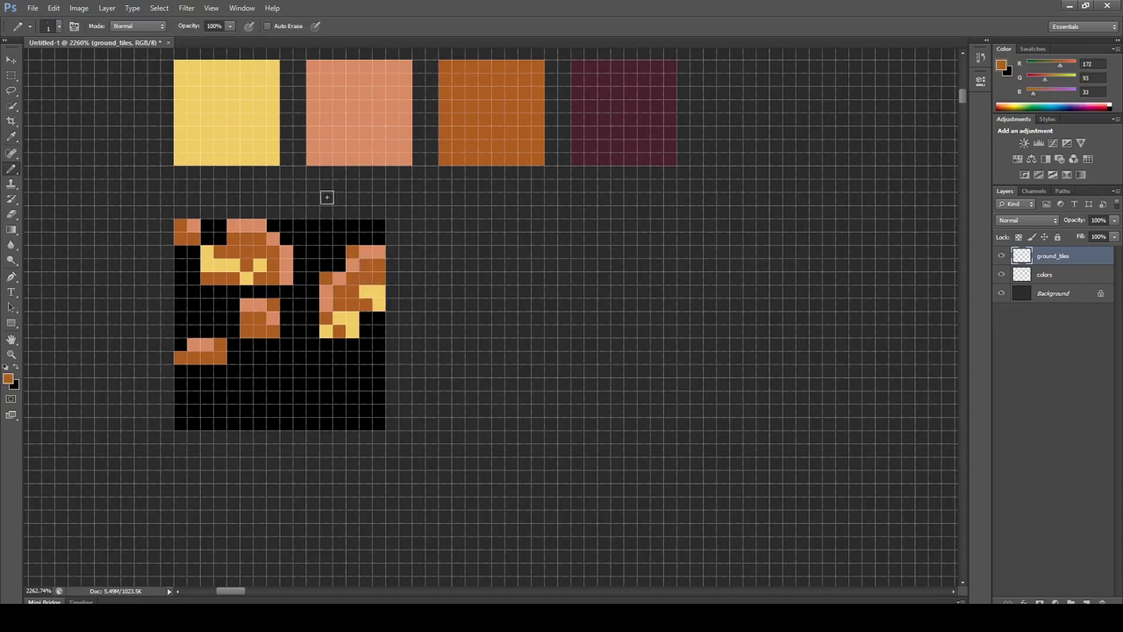
Surround the large top rock and the right-edge rock with dark purple shadow pixels and touch up the rock edge in orange.
left_click(583, 131, "alt")
left_click_drag(218, 229, 208, 239)
left_click_drag(287, 227, 289, 237)
left_click(261, 238, "alt")
left_click(273, 227)
left_click(221, 237)
left_click(213, 222, "alt")
left_click_drag(193, 265, 183, 262)
left_click(207, 292)
left_click(219, 302)
mouse_move(247, 292)
left_mouse_down()
mouse_move(300, 294)
mouse_move(328, 252)
mouse_move(375, 236)
left_mouse_up()
left_click(326, 344)
left_click(338, 357)
left_click(352, 343)
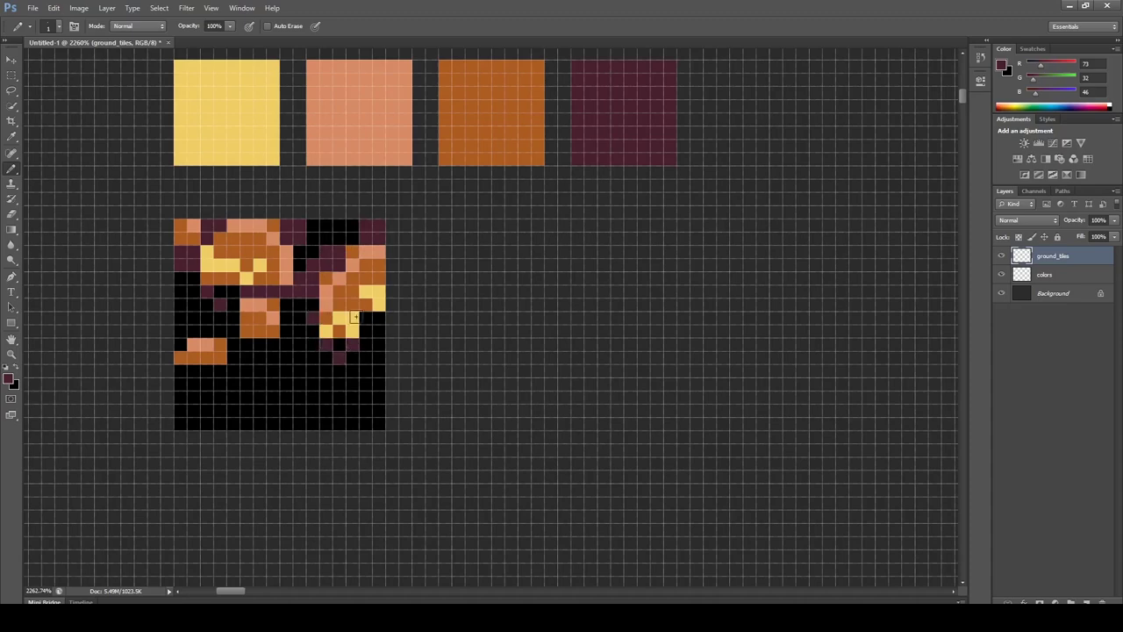
left_click_drag(366, 330, 372, 316)
Scatter dark purple texture pixels around the small rocks and across the lower part of the tile.
left_click_drag(299, 384, 312, 397)
left_click(327, 411)
left_click(339, 397)
left_click(352, 410)
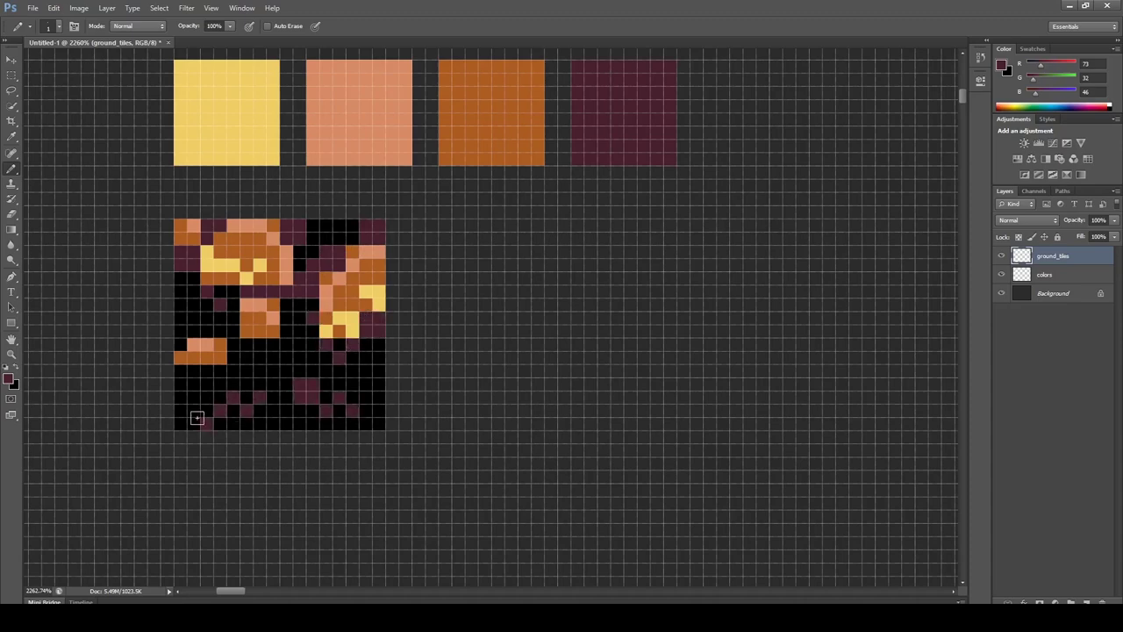
left_click(286, 369)
mouse_move(286, 332)
left_mouse_down()
mouse_move(260, 372)
mouse_move(233, 332)
left_mouse_up()
left_click(247, 358)
left_click_drag(220, 372, 193, 385)
Select the finished 16x16 tile and place a copy directly beside it on the right to check how it repeats.
left_click(11, 80)
left_click_drag(174, 219, 385, 430)
left_click(11, 61)
left_click_drag(268, 325, 480, 326, "alt")
left_click(11, 354)
left_click(349, 287, "alt")
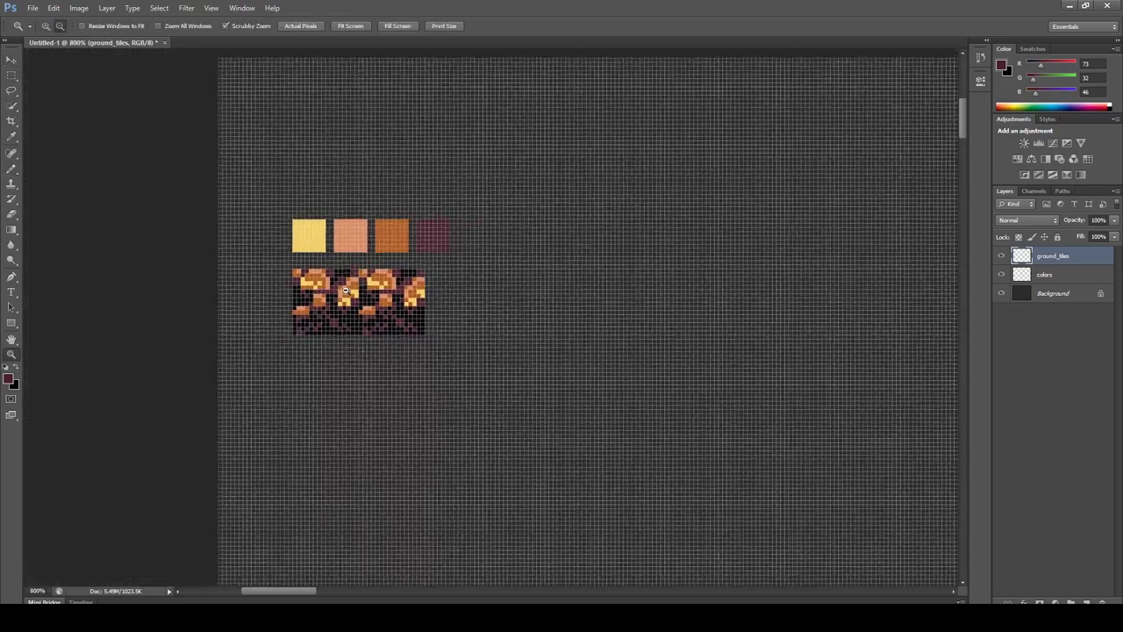
left_click(350, 288, "alt")
Cut one of the two tiles onto its own layer and place it under the color swatches.
left_click(12, 60)
left_click(12, 77)
left_click_drag(333, 257, 370, 293)
key("ctrl+x")
key("ctrl+v")
left_click(11, 60)
left_click_drag(496, 326, 188, 191)
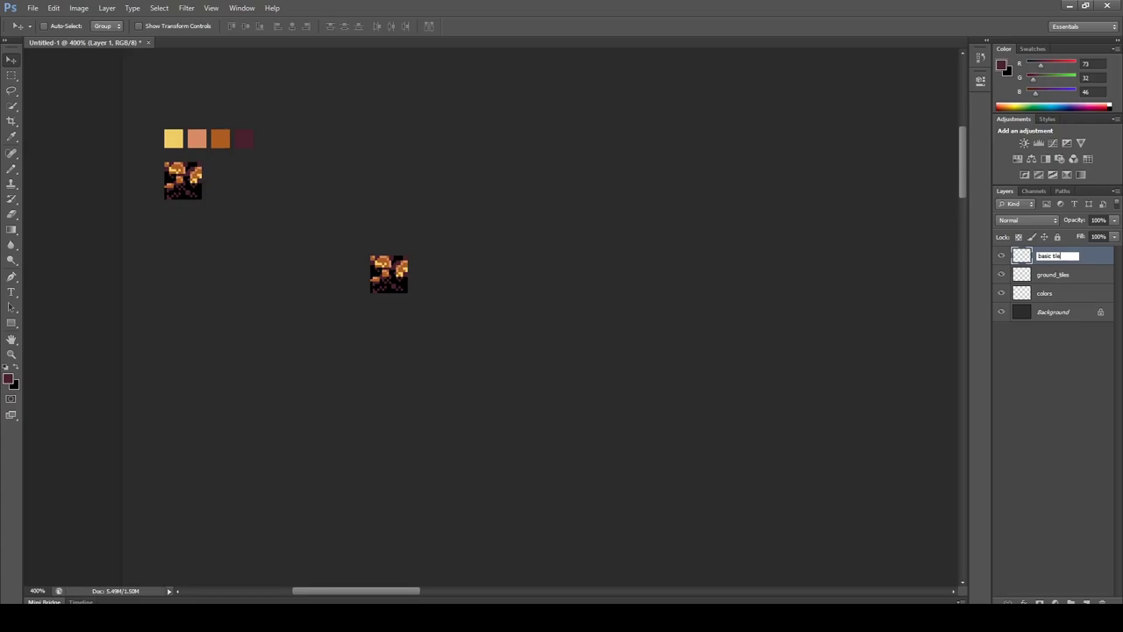
Name the new layer "basic tile 16x16" and move it below the ground_tiles layer.
type("6")
key("Return")
left_click_drag(1055, 256, 1055, 284)
Duplicate the tile on the ground_tiles layer side by side into a horizontal row and deselect.
left_click(12, 76)
left_click_drag(340, 230, 470, 337)
left_click(1053, 256)
left_click(12, 61)
left_click_drag(394, 285, 466, 290, "alt")
left_click_drag(466, 290, 492, 344, "alt")
key("ctrl+d")
Select the second 16x16 tile of the row and fill it with black.
key("z")
left_click_drag(478, 319, 461, 233)
left_click(8, 79)
key("z")
left_click_drag(448, 328, 478, 379)
left_click_drag(417, 320, 566, 320)
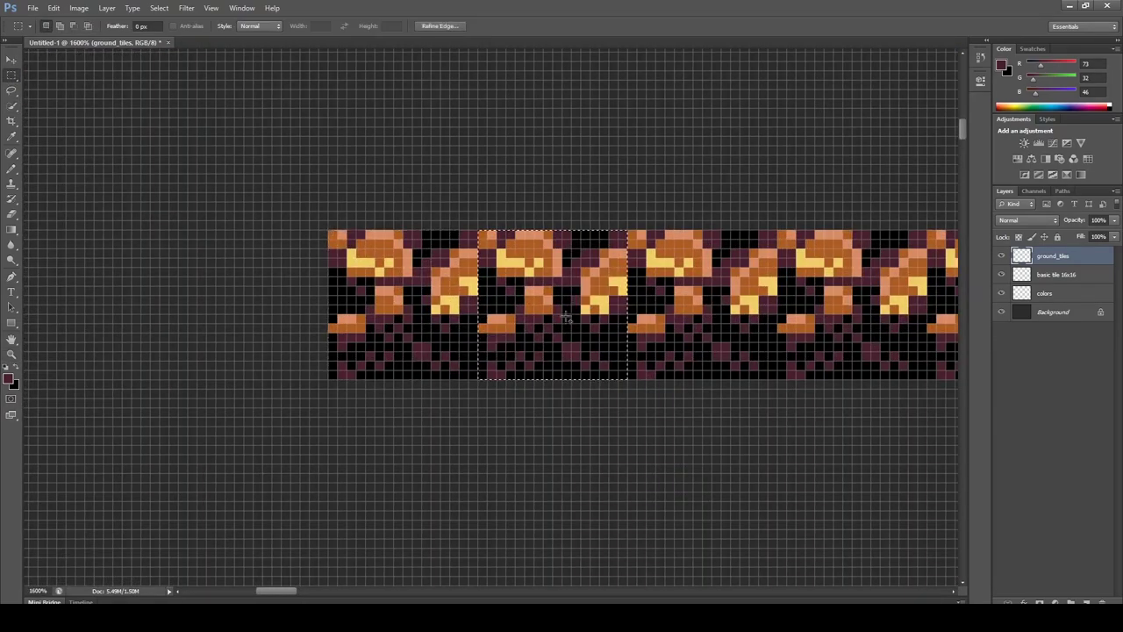
key("i")
left_click(496, 307)
key("alt+BackSpace")
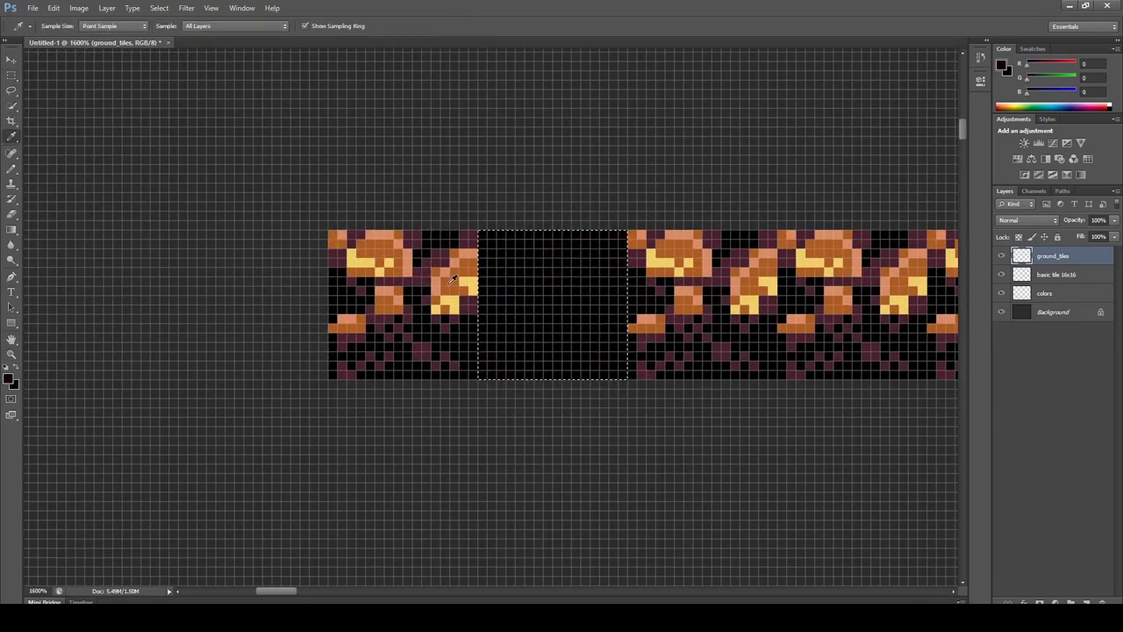
Paint orange pixels in the black tile's two upper corners and draw a salmon square outline one pixel inside its edge.
left_click(453, 279)
key("b")
left_click(622, 238)
key("i")
left_click(435, 286)
key("b")
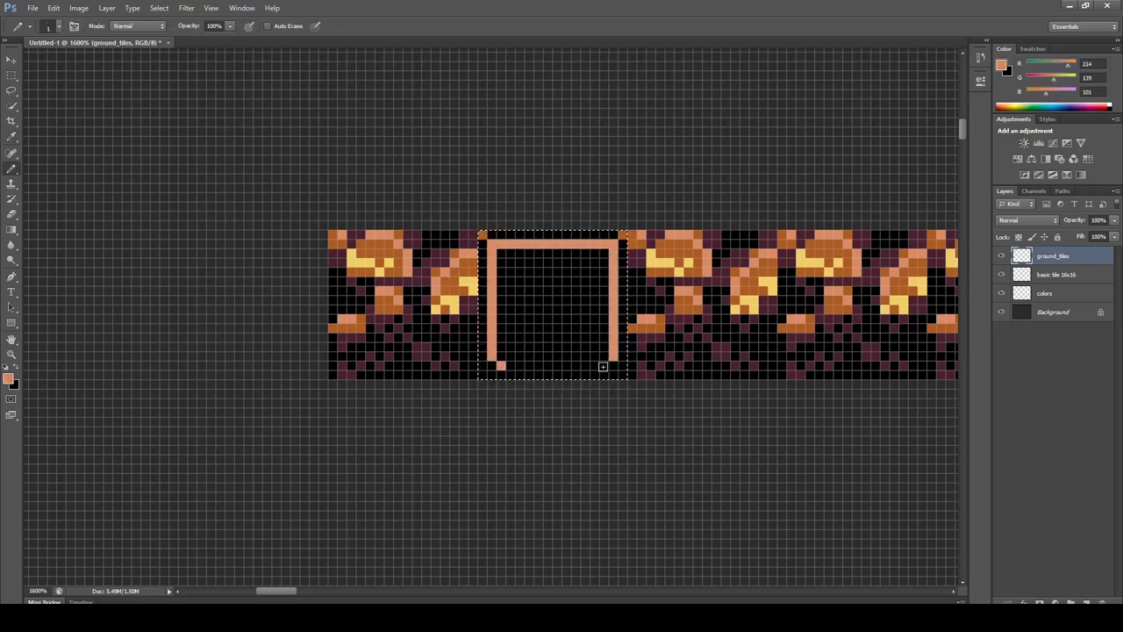
Recolor the lower sides and bottom of the square outline in orange, keeping salmon at its lower-right corner.
key("i")
left_click(455, 283)
key("b")
mouse_move(614, 290)
left_mouse_down()
mouse_move(614, 348)
mouse_move(585, 367)
left_mouse_up()
Draw a smaller salmon square inside the outlined frame of the second tile.
key("i")
left_click(553, 260)
left_click(544, 245)
key("b")
left_click_drag(511, 264, 516, 263)
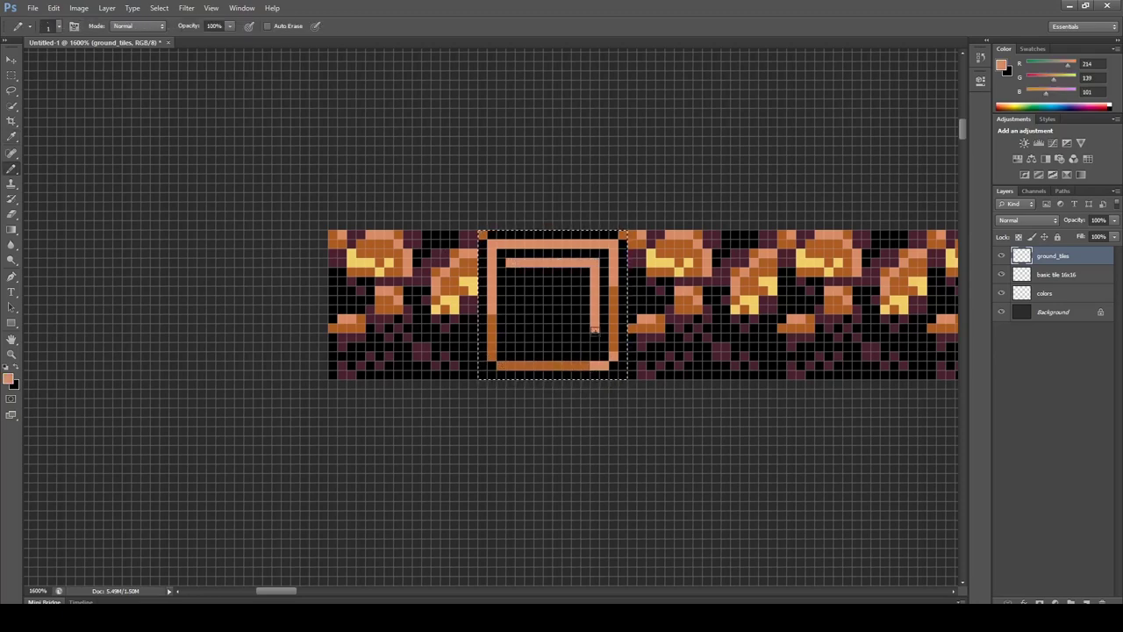
left_click_drag(528, 336, 520, 337)
Shade the inner salmon square with orange pixels around its edge and a ring around its center.
key("i")
left_click(492, 337)
key("b")
left_click(511, 263)
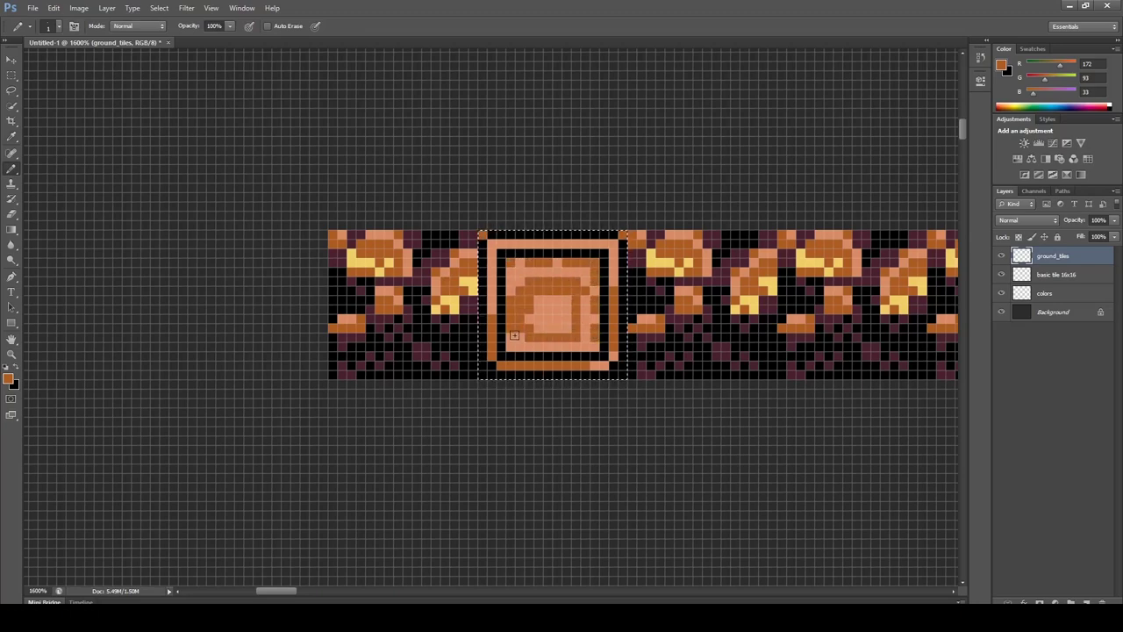
Add a yellow highlight to the inner square and paint the tile's top edge with yellow and orange pixels.
left_click(541, 302, "alt")
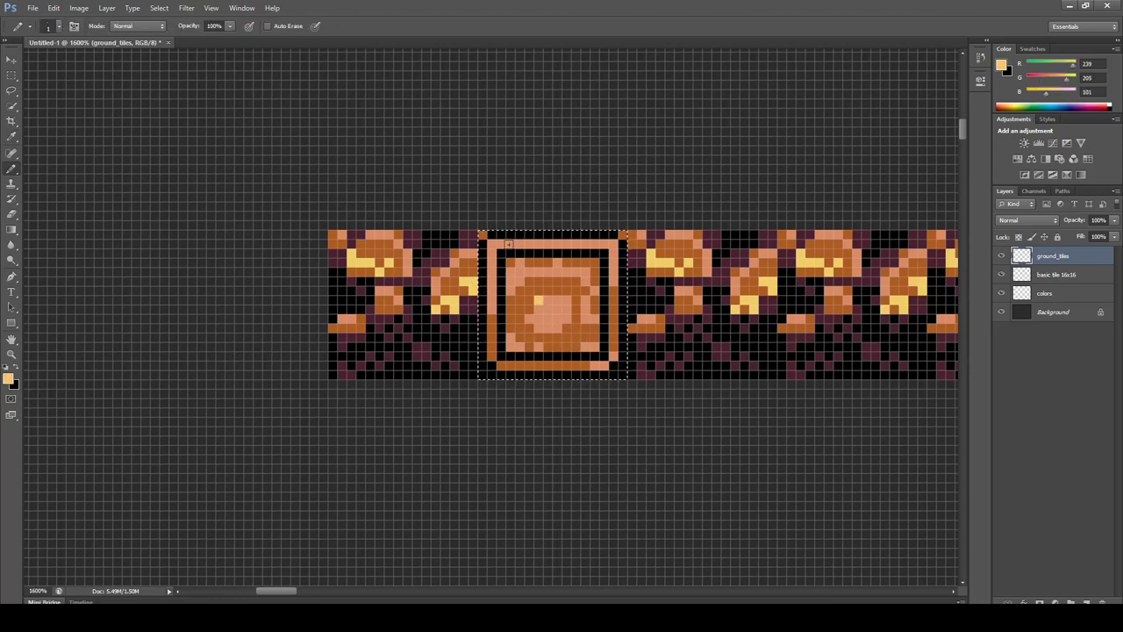
left_click(521, 235, "alt")
left_click(612, 235)
left_click(577, 235, "alt")
left_click(605, 235)
left_click(530, 235)
Shade the inner square of the second tile with dark maroon pixels around its edge and center.
left_click(469, 237, "alt")
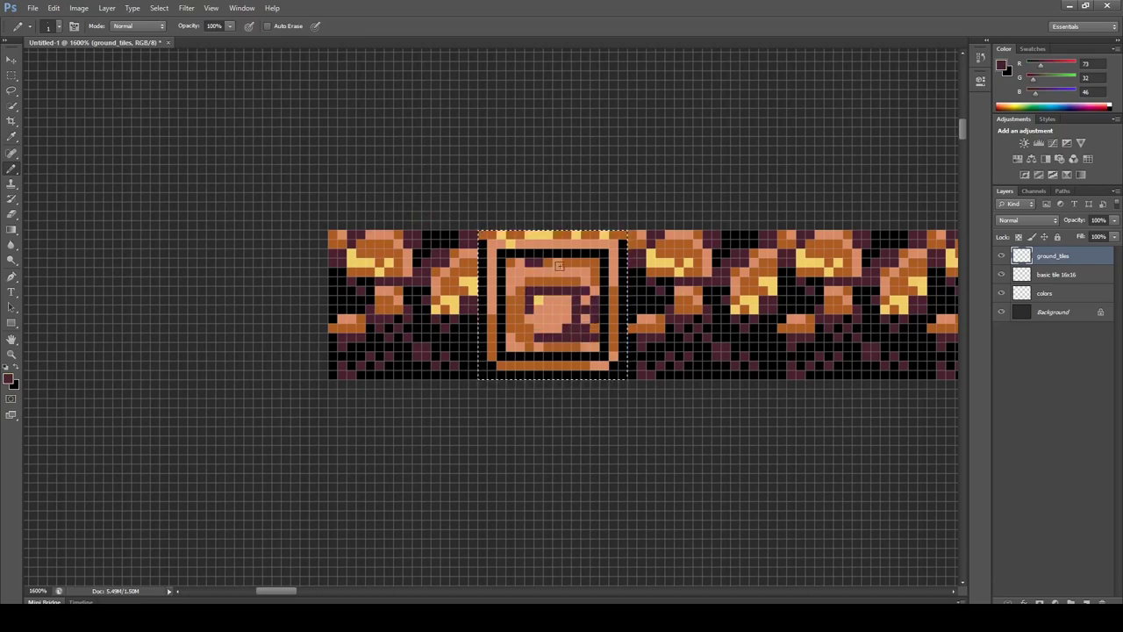
left_click(519, 357)
left_click(557, 356)
left_click(567, 346, "alt")
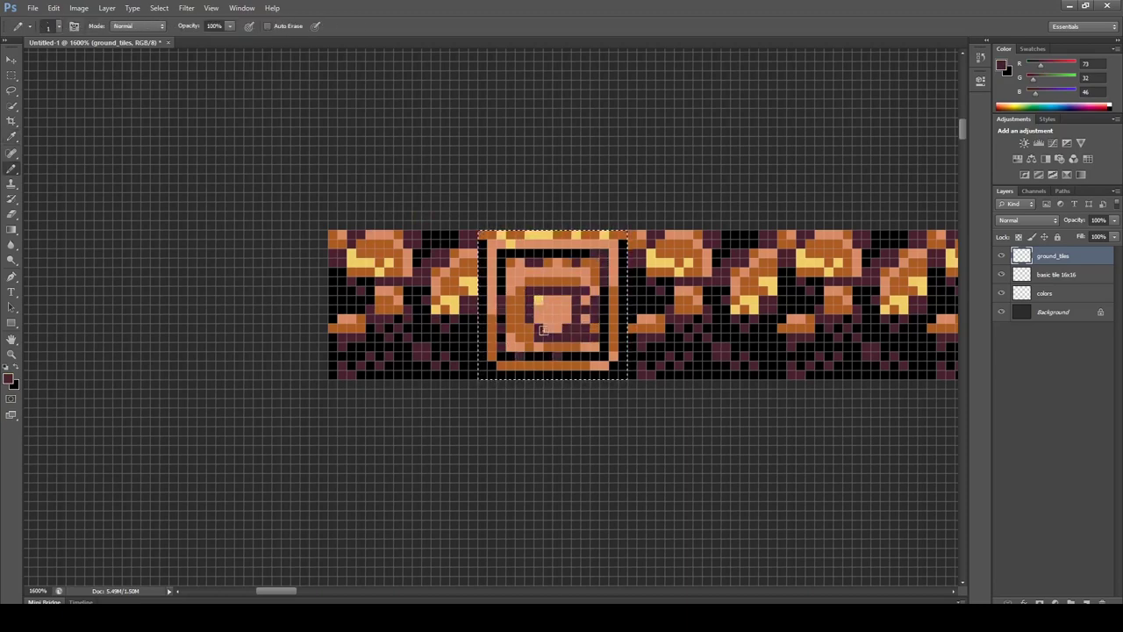
Outline the center square's right and lower sides in orange and dot maroon pixels along the left of the inner square.
left_click_drag(567, 300, 567, 328)
left_click_drag(567, 327, 538, 328)
left_click(529, 309, "alt")
left_click(519, 309)
left_click(620, 237, "alt")
left_click(520, 354, "alt")
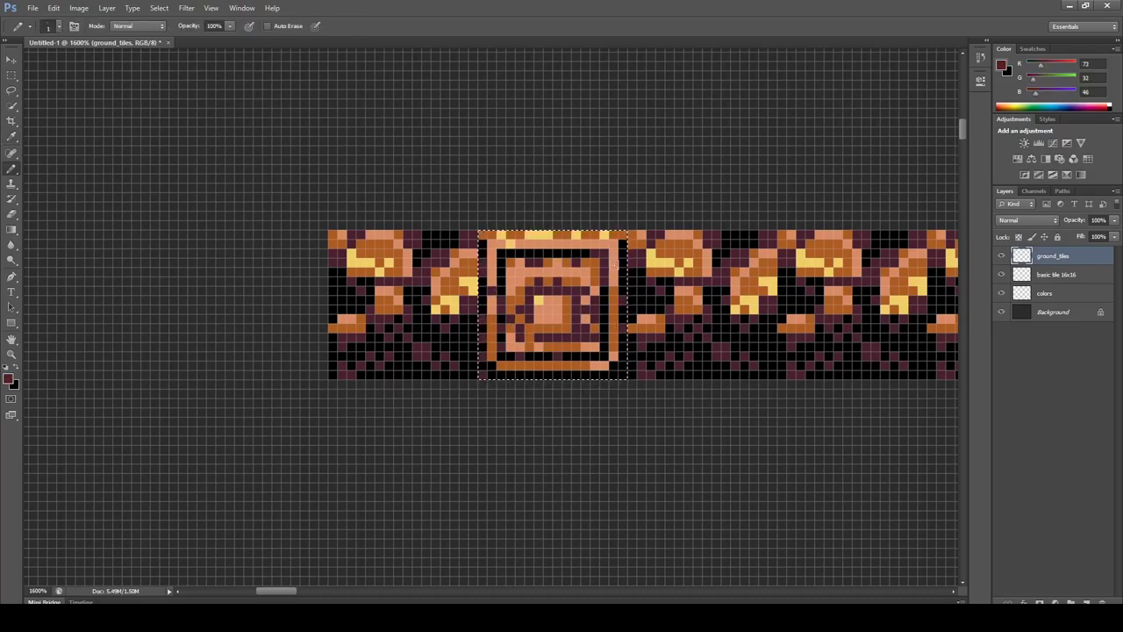
Break up the right and lower parts of the inner square with black, salmon and maroon pixels.
scroll(540, 272, "down", 6, "alt")
scroll(541, 267, "up", 6, "alt")
left_click(599, 318, "alt")
mouse_move(591, 317)
left_mouse_down()
mouse_move(572, 353)
mouse_move(561, 340)
mouse_move(539, 354)
left_mouse_up()
left_click(563, 330, "alt")
left_click(551, 331, "alt")
left_click(590, 327, "alt")
left_click(590, 353)
left_click(571, 335, "alt")
left_click(590, 327, "alt")
left_click(581, 336)
left_click(571, 335, "alt")
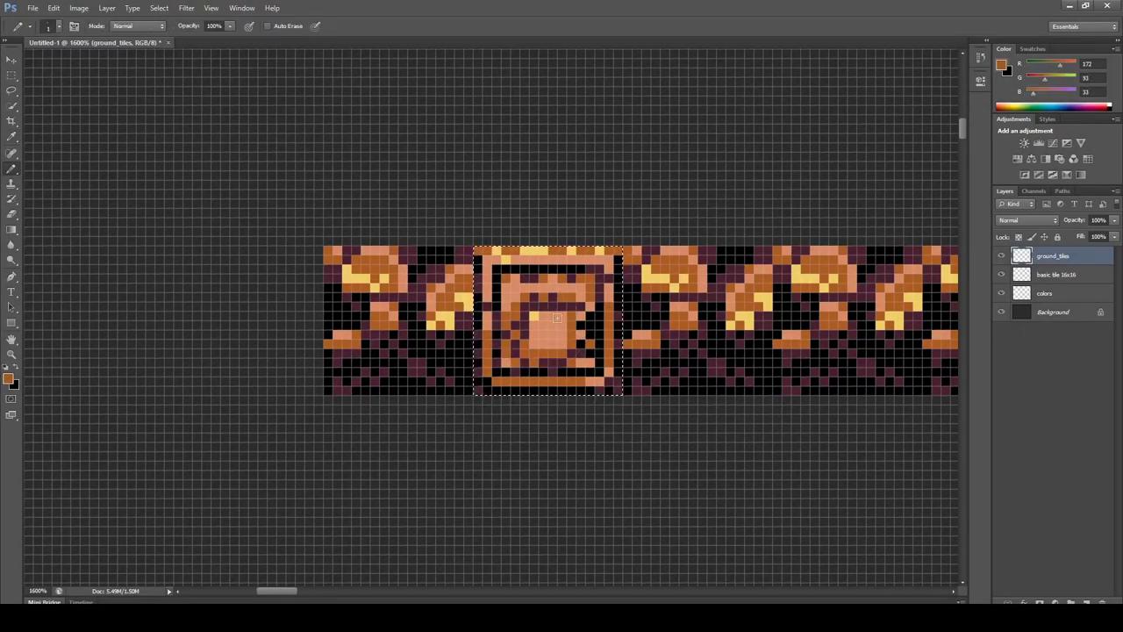
Edge the center square's right side in orange and add maroon shading pixels around it.
scroll(541, 229, "down", 7, "alt")
scroll(546, 238, "up", 7, "alt")
key("o")
key("b")
left_click(553, 265, "alt")
left_click(567, 291)
left_click(567, 309)
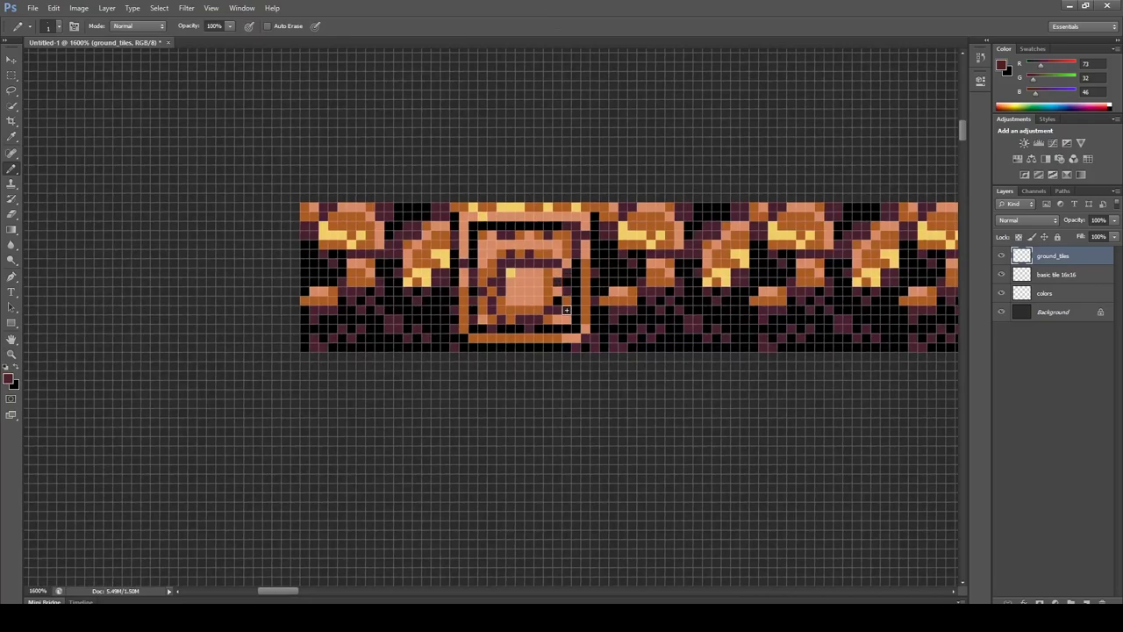
Paint the row directly beneath the center square black.
scroll(538, 177, "down", 6, "alt")
left_click_drag(539, 198, 588, 311)
scroll(588, 311, "up", 7, "alt")
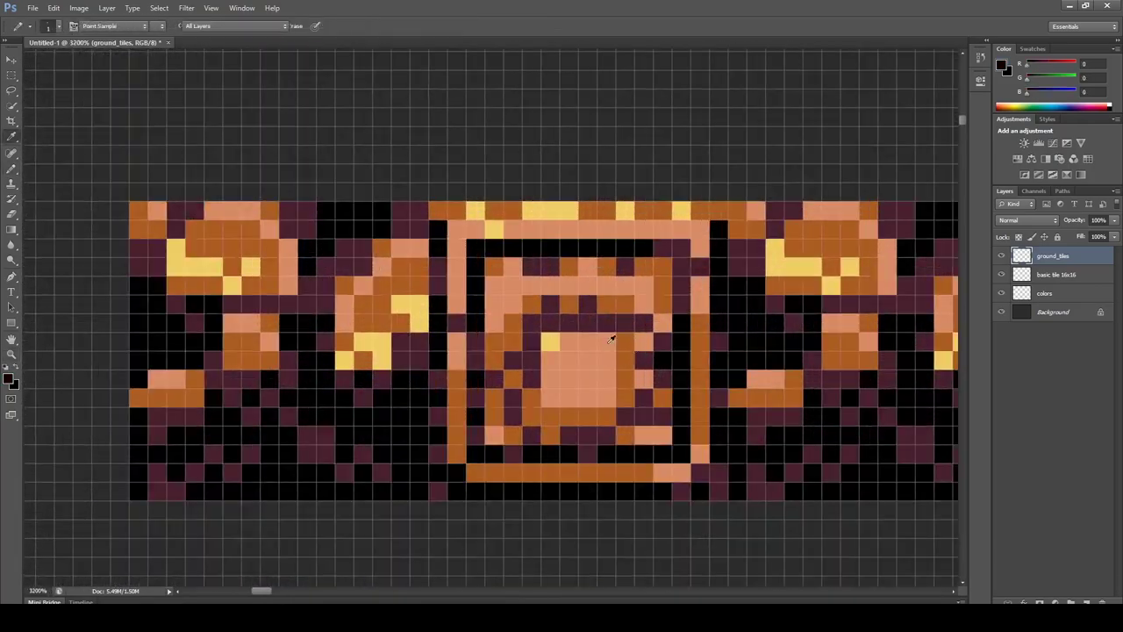
left_click(612, 337, "alt")
left_click(685, 357, "alt")
left_click_drag(586, 417, 550, 416)
scroll(555, 273, "down", 7, "alt")
Copy the finished square tile onto a new layer and place it beside the basic tile under the color swatches.
key("m")
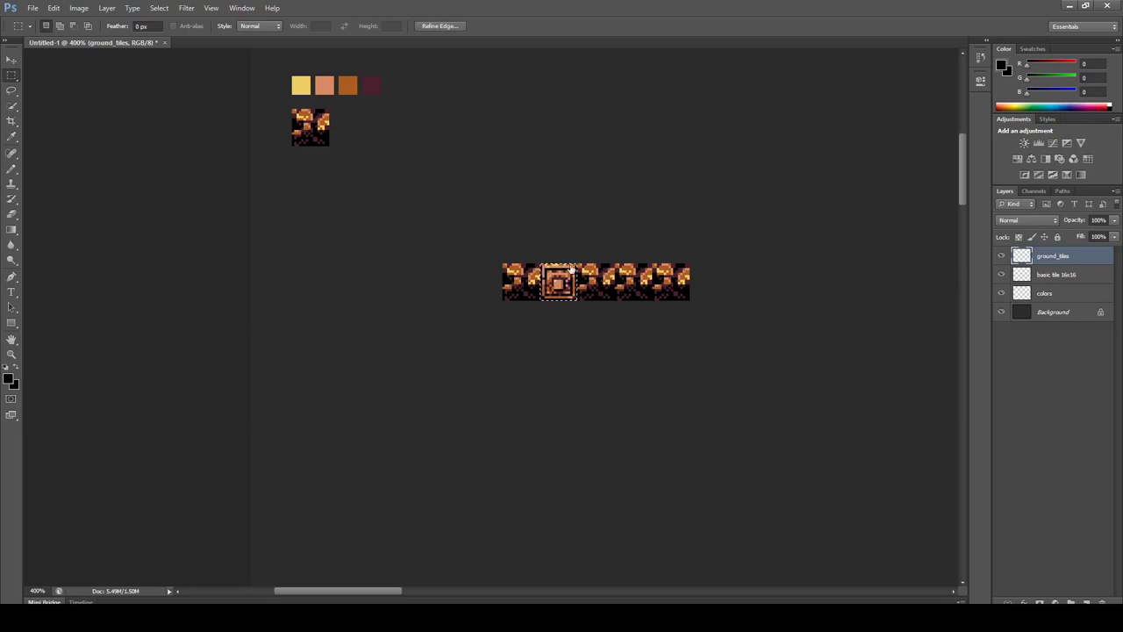
left_click(1056, 275)
key("ctrl+v")
key("v")
left_click_drag(571, 286, 367, 131)
Name the new tile's layer "basic tile_2 16x16".
double_click(1056, 293)
double_click(1052, 276)
key("ctrl+v")
type("_")
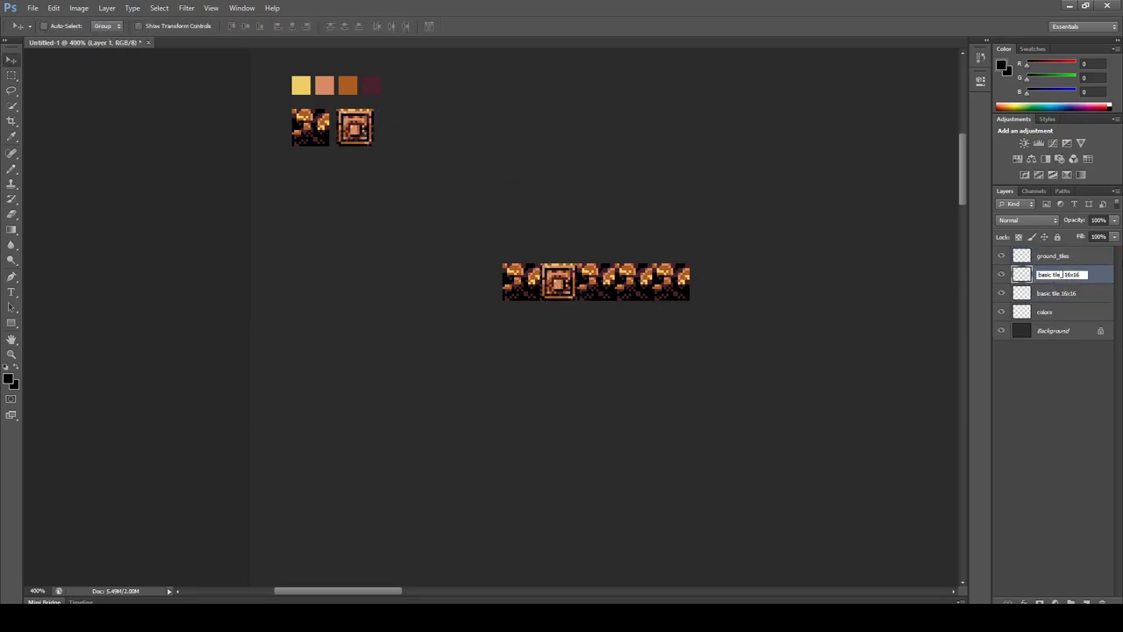
type("2")
key("Return")
On the ground_tiles layer, duplicate the square-patterned tile further along the ground row, stacking one copy above it.
left_click(1053, 256)
scroll(537, 271, "up", 7, "alt")
key("m")
scroll(565, 250, "down", 1, "alt")
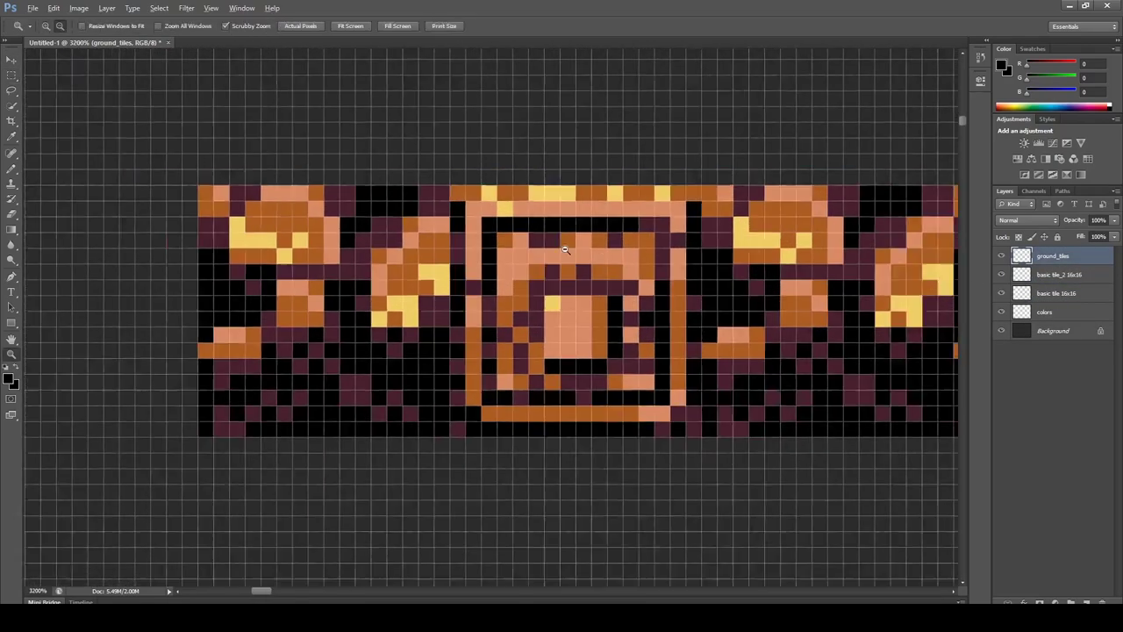
scroll(565, 250, "down", 6, "alt")
key("v")
left_click_drag(571, 257, 724, 262, "alt")
left_click_drag(724, 262, 723, 223, "alt")
left_click_drag(722, 223, 671, 262, "alt")
Extend the ground row with a copy of the basic rocky tile and clear the selection.
key("z")
left_click(481, 261)
key("m")
left_click_drag(416, 238, 463, 283)
key("v")
left_click_drag(431, 258, 808, 258, "alt")
key("ctrl+d")
Fill a 16x16 pixel area directly below the first ground tile with black.
key("z")
left_click_drag(451, 282, 990, 316)
key("m")
left_click_drag(376, 285, 521, 393, "shift")
key("z")
double_click(416, 352)
key("d")
key("x")
key("ctrl+BackSpace")
key("ctrl+d")
Paint a large dark maroon stone in the upper-left part of the black tile, with black gaps shaping it.
key("b")
left_click(341, 164, "alt")
mouse_move(314, 182)
left_mouse_down()
mouse_move(378, 186)
mouse_move(314, 219)
left_mouse_up()
left_click(349, 235, "alt")
left_click(347, 220)
left_click(353, 202, "alt")
mouse_move(388, 201)
left_mouse_down()
mouse_move(421, 182)
mouse_move(459, 182)
mouse_move(462, 217)
left_mouse_up()
mouse_move(371, 220)
left_mouse_down()
mouse_move(353, 238)
mouse_move(458, 243)
mouse_move(371, 238)
mouse_move(462, 296)
mouse_move(370, 275)
left_mouse_up()
Roughen the stone's lower edge and paint a smaller maroon stone with scattered pixels beneath it.
left_click(472, 337, "alt")
left_click(426, 255, "alt")
left_click(462, 275)
mouse_move(441, 296)
left_mouse_down()
mouse_move(370, 294)
mouse_move(366, 331)
mouse_move(332, 332)
left_mouse_up()
left_click(369, 306, "alt")
left_click(369, 294)
left_click(386, 277, "alt")
left_click(351, 351)
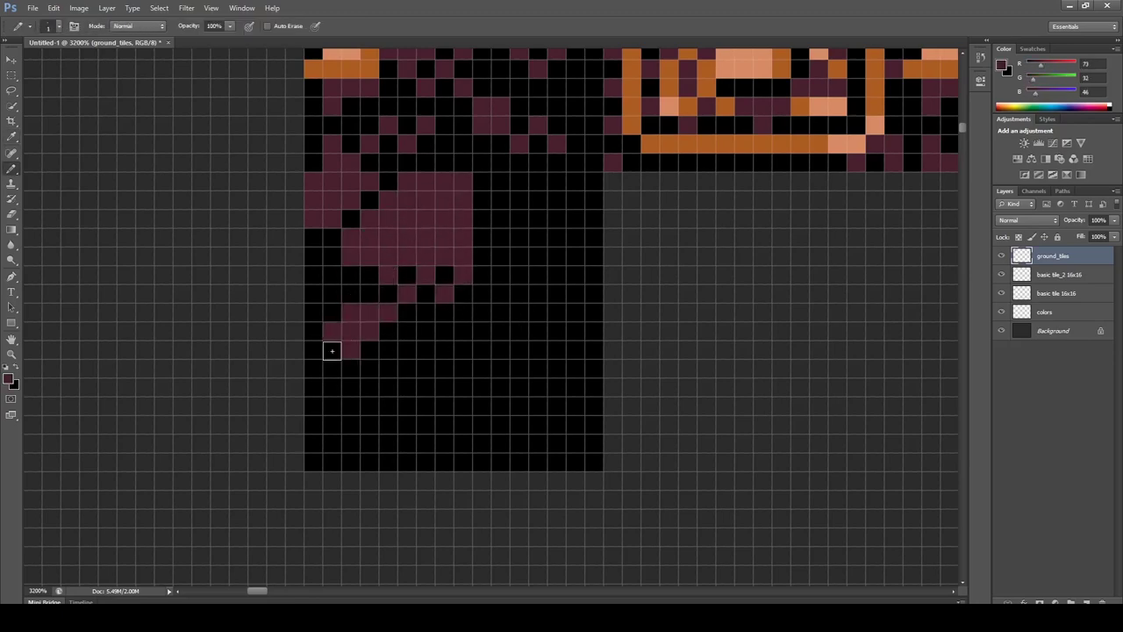
left_click(388, 351)
left_click(366, 370)
Shift the painted stones one pixel left within the black tile and deselect.
key("m")
left_click_drag(465, 391, 329, 178)
key("v")
mouse_move(372, 238)
left_mouse_down()
mouse_move(356, 238)
mouse_move(347, 256)
left_mouse_up()
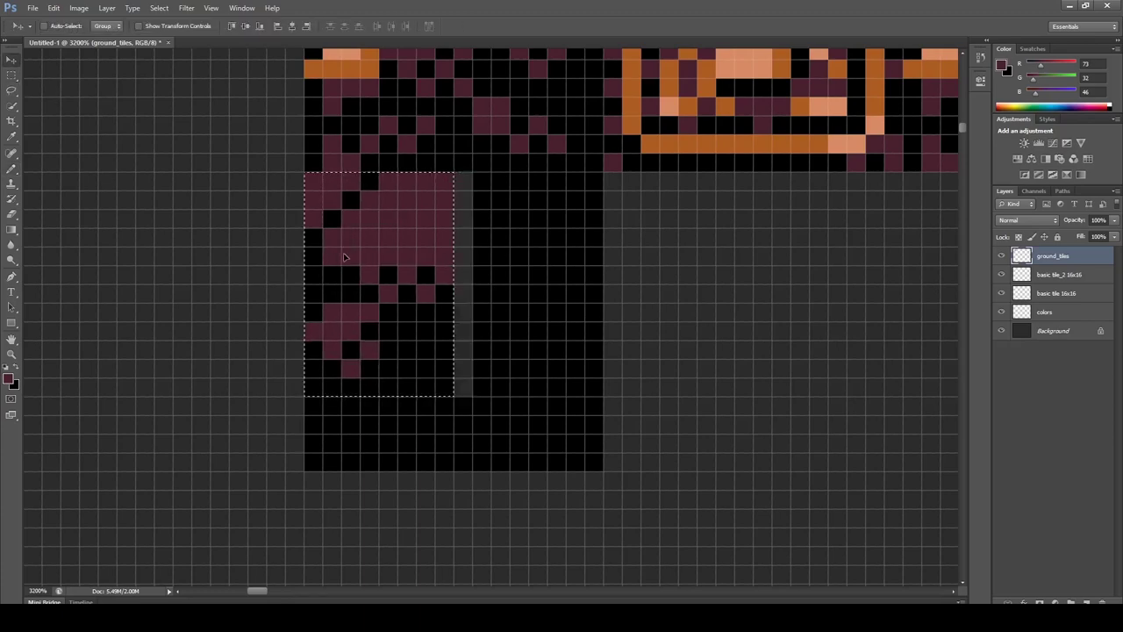
key("ctrl+d")
Fill the gap left by the shift with black and paint a second maroon stone in the tile's upper-right part.
key("b")
left_click(483, 195, "alt")
left_click_drag(463, 180, 463, 378)
left_click(444, 255, "alt")
mouse_move(483, 219)
left_mouse_down()
mouse_move(501, 199)
mouse_move(538, 237)
left_mouse_up()
left_click_drag(593, 205, 593, 219)
left_click_drag(557, 200, 537, 294)
left_click(542, 216, "alt")
left_click(557, 258)
mouse_move(501, 237)
left_mouse_down()
mouse_move(494, 291)
mouse_move(483, 237)
left_mouse_up()
Dot maroon pixels beneath the upper-right stone.
left_click(521, 295)
left_click(533, 296, "alt")
mouse_move(482, 313)
left_mouse_down()
mouse_move(501, 328)
mouse_move(557, 313)
left_mouse_up()
left_click(592, 329)
Paint a maroon stone in the tile's lower-right part and scatter small maroon pixels around the lower half.
mouse_move(463, 350)
left_mouse_down()
mouse_move(440, 355)
mouse_move(448, 381)
mouse_move(569, 377)
mouse_move(519, 413)
mouse_move(576, 407)
mouse_move(539, 442)
mouse_move(556, 458)
left_mouse_up()
left_click(524, 391, "alt")
left_click_drag(388, 387, 376, 406)
left_click(465, 414, "alt")
left_click_drag(576, 407, 539, 443)
left_click(533, 414, "alt")
left_click(602, 415, "alt")
mouse_move(557, 443)
left_mouse_down()
mouse_move(594, 407)
mouse_move(557, 461)
left_mouse_up()
left_click(528, 413, "alt")
left_click(408, 425)
triple_click(393, 295, "alt")
left_click(404, 252, "ctrl")
Select the maroon stone tile and duplicate it to fill two rows beneath the ground row.
key("m")
left_click_drag(352, 391, 482, 280)
left_click_drag(482, 282, 333, 290)
key("v")
left_click_drag(286, 340, 509, 339, "alt")
left_click_drag(480, 355, 402, 406, "alt")
left_click_drag(404, 388, 516, 386, "alt")
left_click_drag(516, 386, 631, 386, "alt")
left_click_drag(603, 387, 482, 410, "alt")
left_click_drag(498, 391, 722, 390, "alt")
Copy the maroon stone tile onto a new layer and place it beside the other two sample tiles.
key("ctrl+c")
left_click_drag(560, 305, 488, 306, "ctrl")
key("ctrl+v")
left_click_drag(627, 428, 420, 302)
left_click_drag(200, 129, 296, 179, "ctrl")
left_click_drag(296, 179, 242, 78)
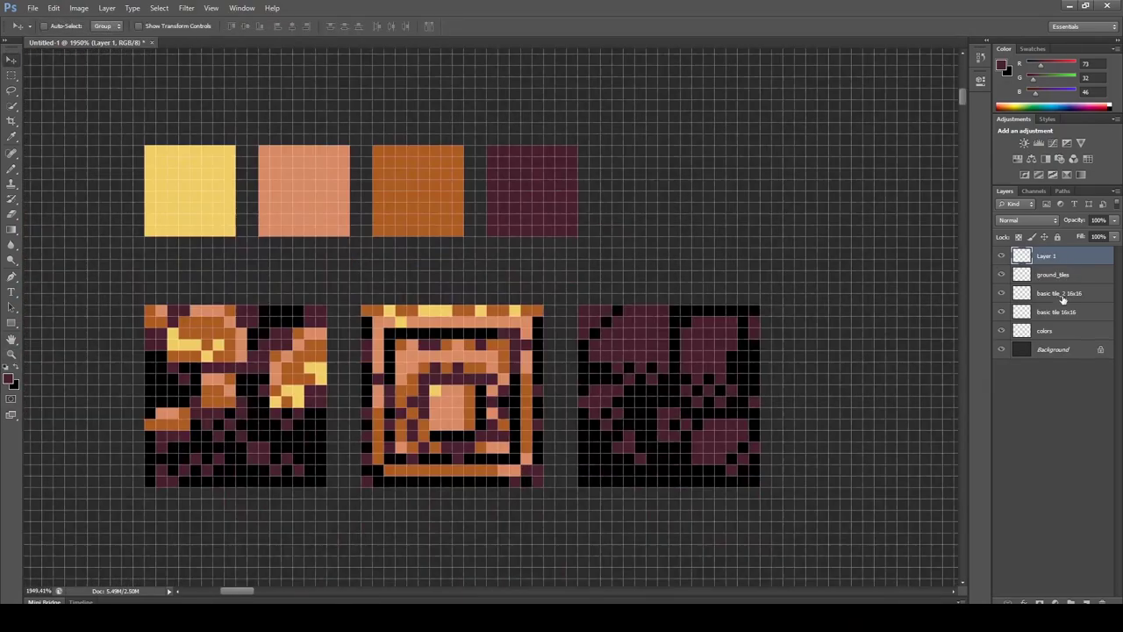
Rename the new layer "basic tile_3 16x16" and move it below the ground_tiles layer.
double_click(1061, 295)
key("ctrl+c")
double_click(1051, 256)
key("ctrl+v")
key("Return")
left_click_drag(1069, 264, 1079, 286)
left_click_drag(739, 315, 702, 314, "ctrl")
left_click_drag(867, 398, 614, 369)
left_click(531, 216, "ctrl")
left_click(487, 315, "ctrl")
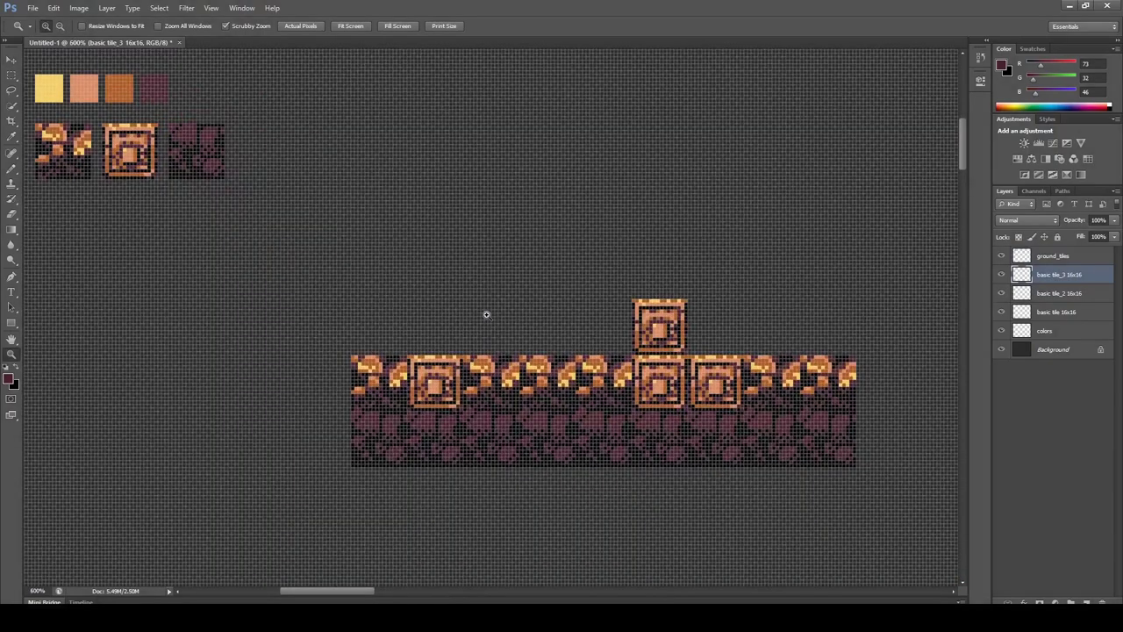
scroll(523, 323, "down", 2, "alt")
scroll(487, 304, "up", 5, "alt")
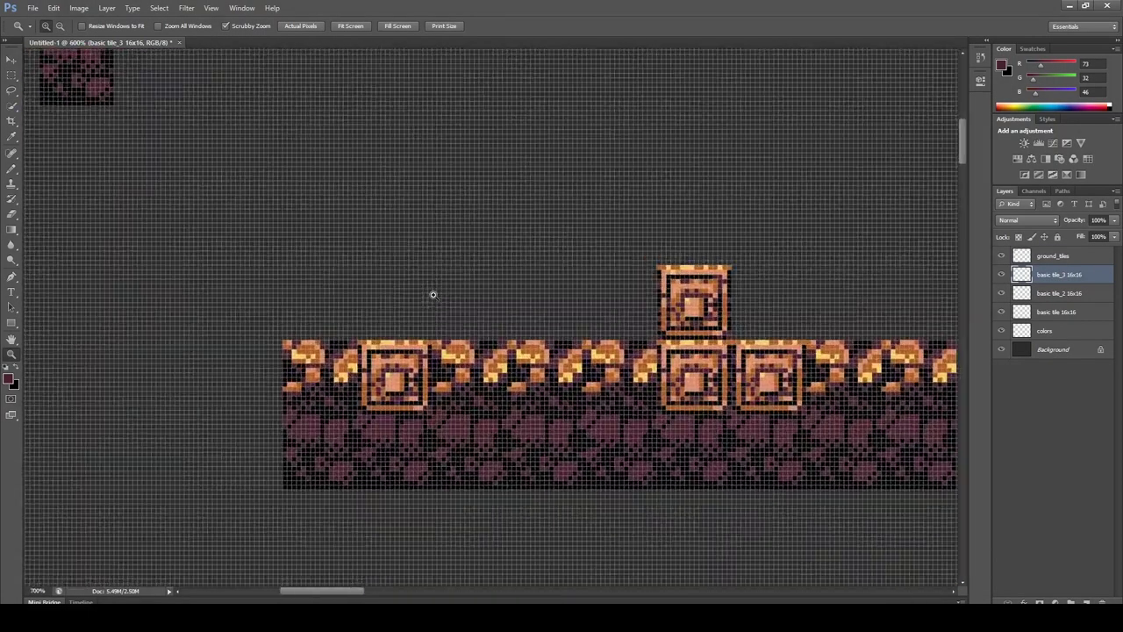
Create a new layer named "hero" above the ground_tiles layer.
left_click(1068, 261)
key("ctrl+shift+n")
type("hero")
key("Return")
scroll(560, 268, "up", 1, "alt")
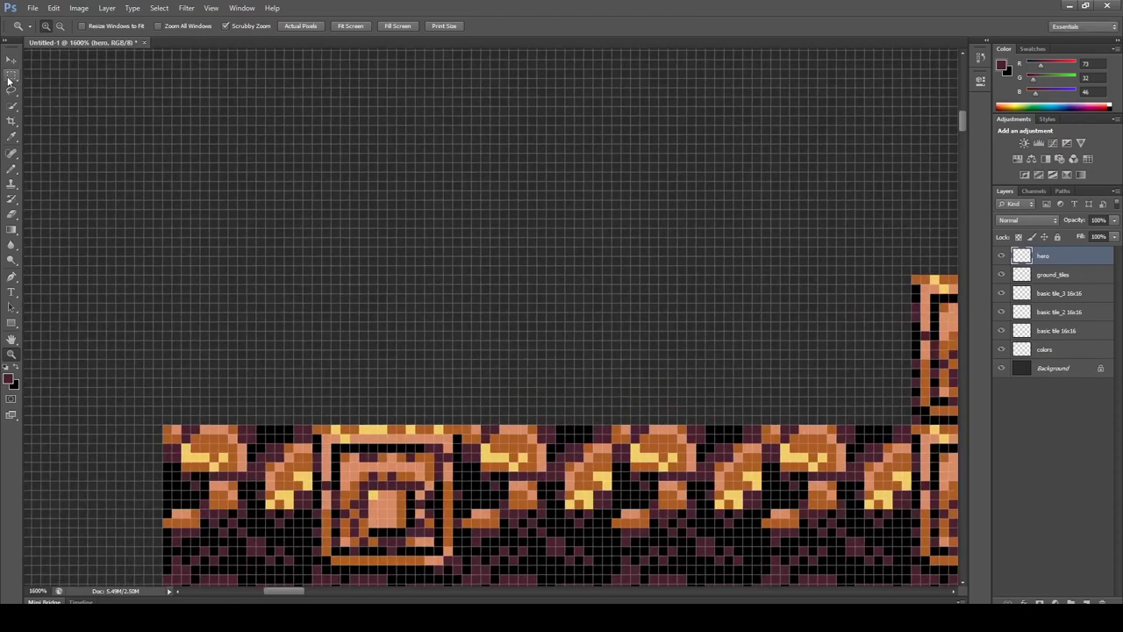
Fill an 8x8-pixel square above the ground row with light skin tone (RGB 255, 218, 165) as the hero's face.
key("m")
left_click_drag(559, 237, 493, 310)
left_click(10, 381)
left_click_drag(568, 310, 568, 300)
left_click_drag(445, 167, 456, 166)
left_click(681, 161)
key("x")
key("ctrl+BackSpace")
key("ctrl+d")
Set the foreground colour to dark brown 3c0f03 and draw two eyebrows on the face with the Pencil tool.
left_click(9, 379)
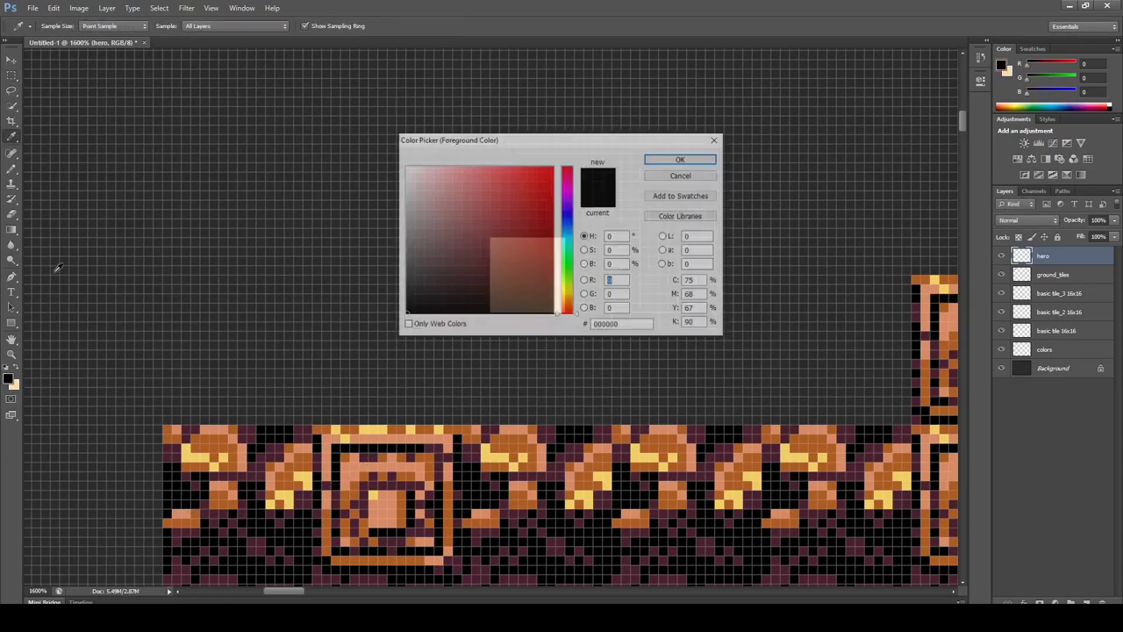
left_click_drag(572, 312, 572, 310)
left_click_drag(541, 271, 546, 280)
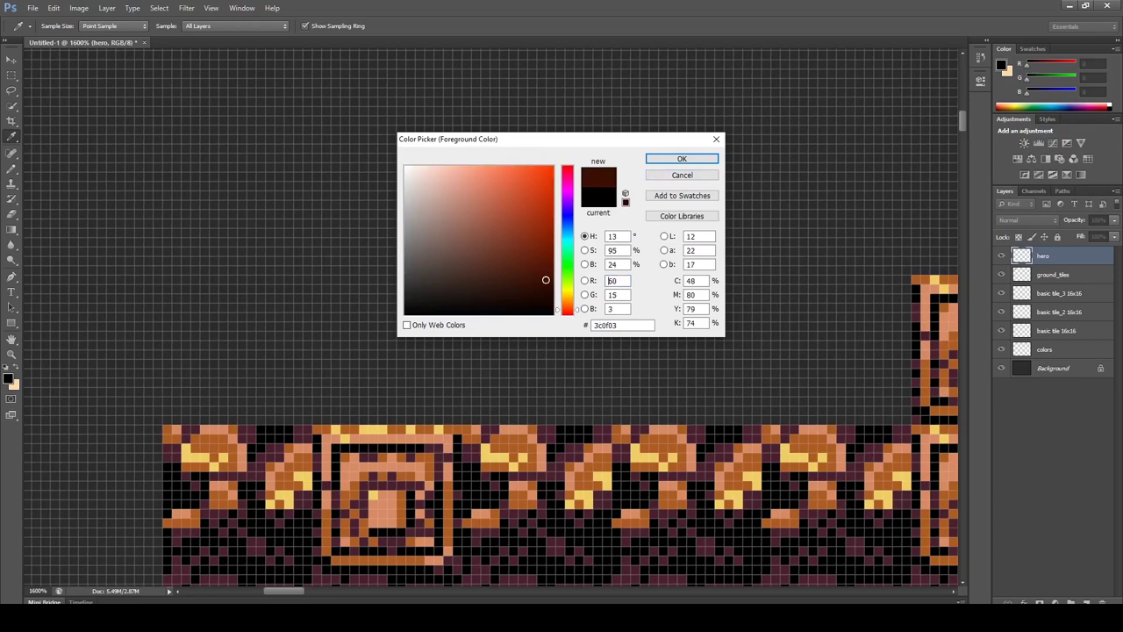
left_click(680, 160)
key("b")
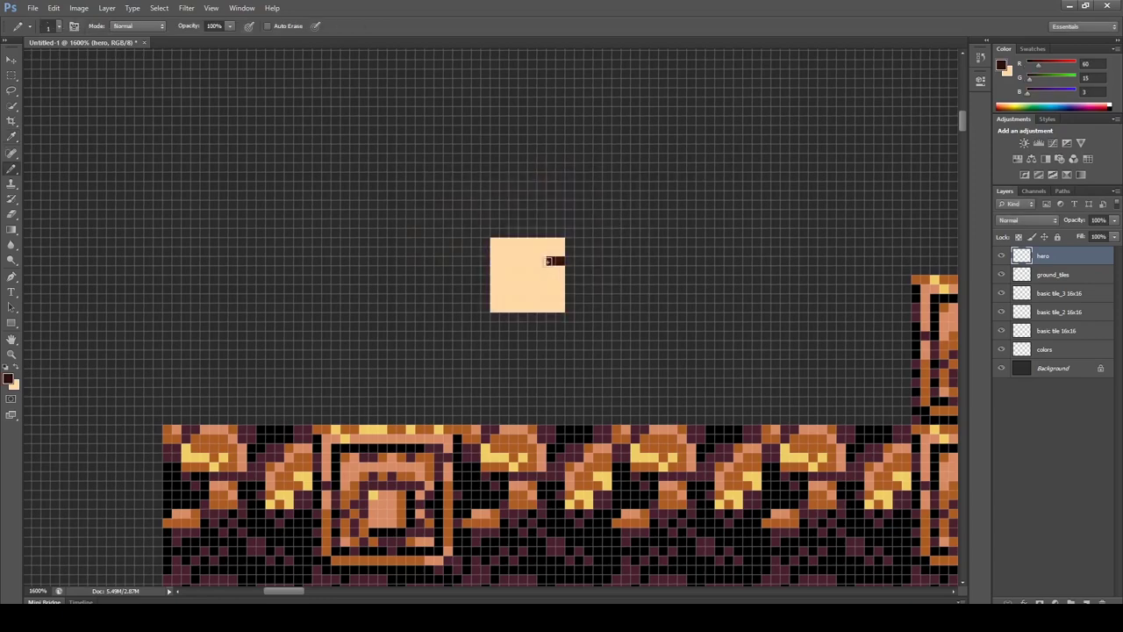
left_click_drag(509, 260, 504, 260)
Draw the irises under the eyebrows in the tiles' maroon, with a lighter pink pixel at the lower part of each eye.
left_click(251, 432, "alt")
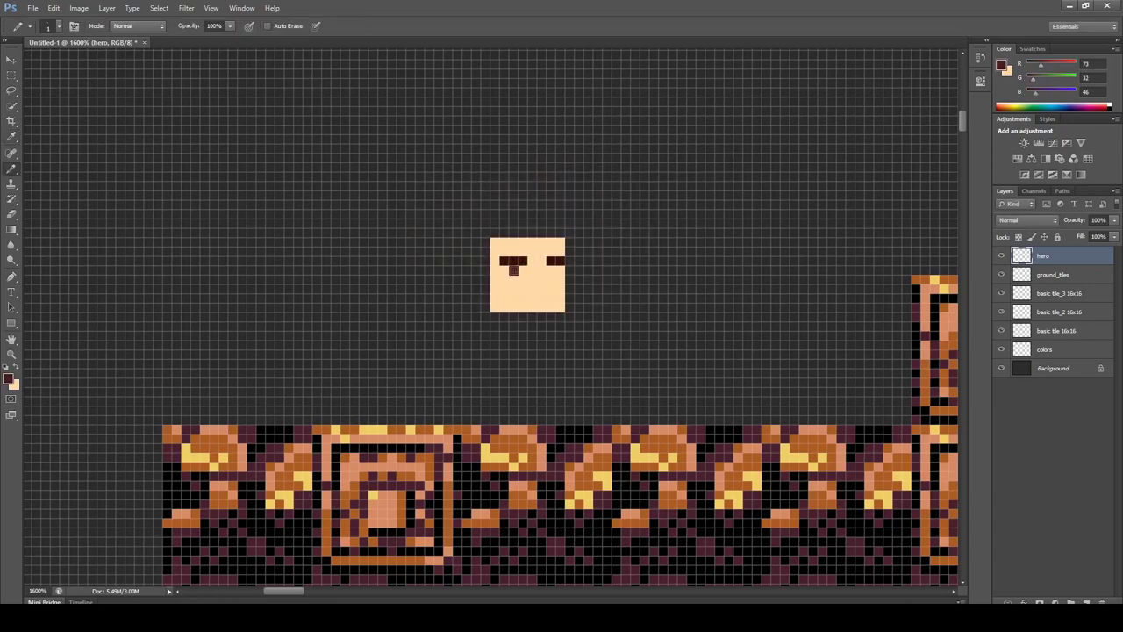
key("i")
left_click(9, 379)
left_click(458, 202)
left_click_drag(569, 303, 567, 314)
left_click(682, 159)
key("b")
left_click(513, 279)
left_click(560, 280)
Paint the whites of both eyes beside the irises.
key("i")
left_click(4, 367)
key("x")
key("b")
left_click_drag(504, 270, 504, 279)
Shade the cheek corner and chin with peach ffb18a and trim the lower corner of the face.
key("i")
left_click(519, 299)
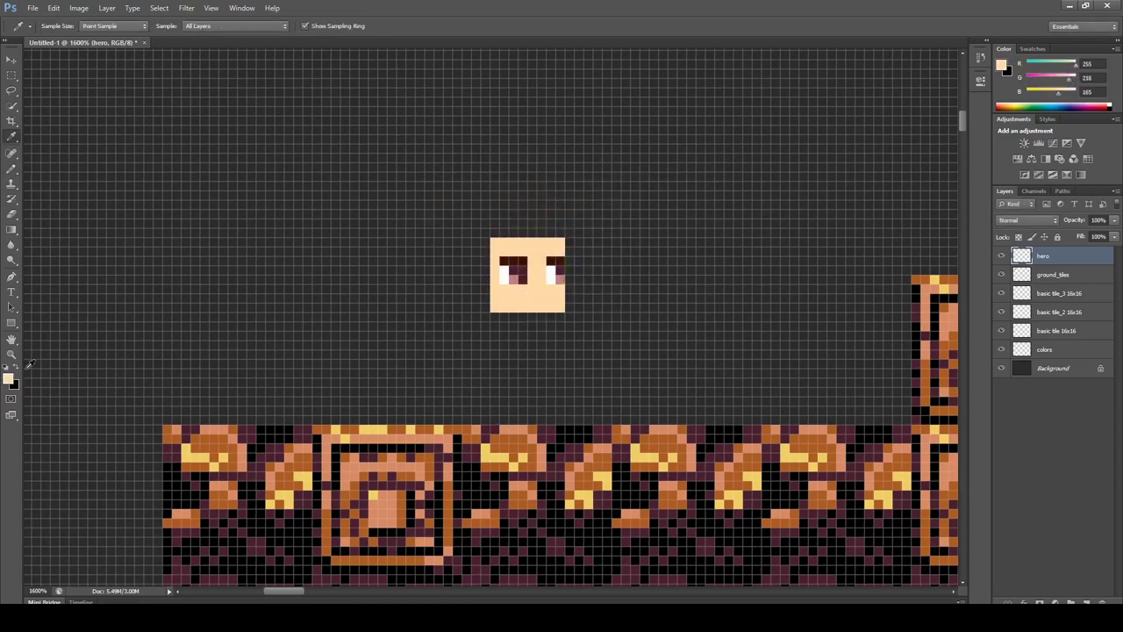
left_click(11, 378)
left_click(480, 168)
left_click(569, 307)
left_click(473, 166)
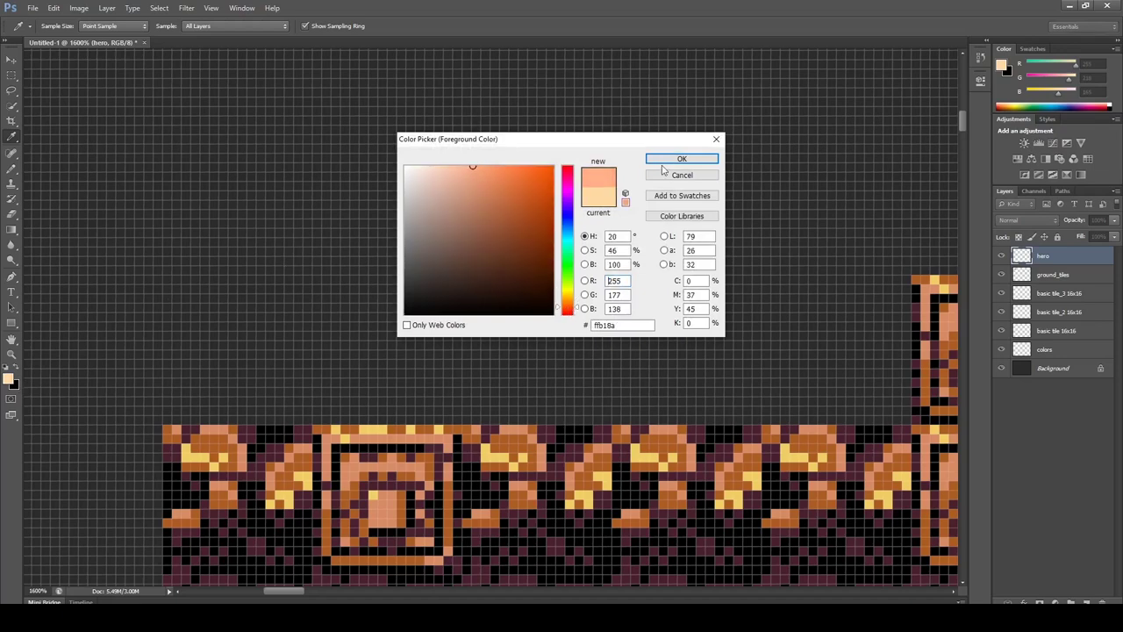
left_click(682, 159)
key("b")
key("i")
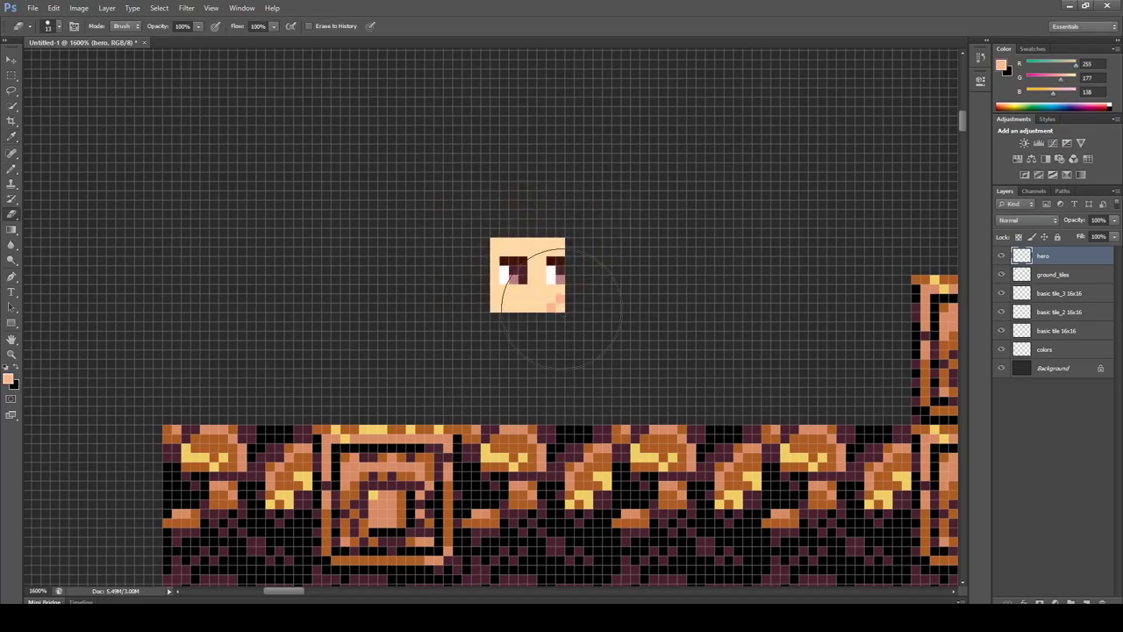
key("b")
left_click(541, 317)
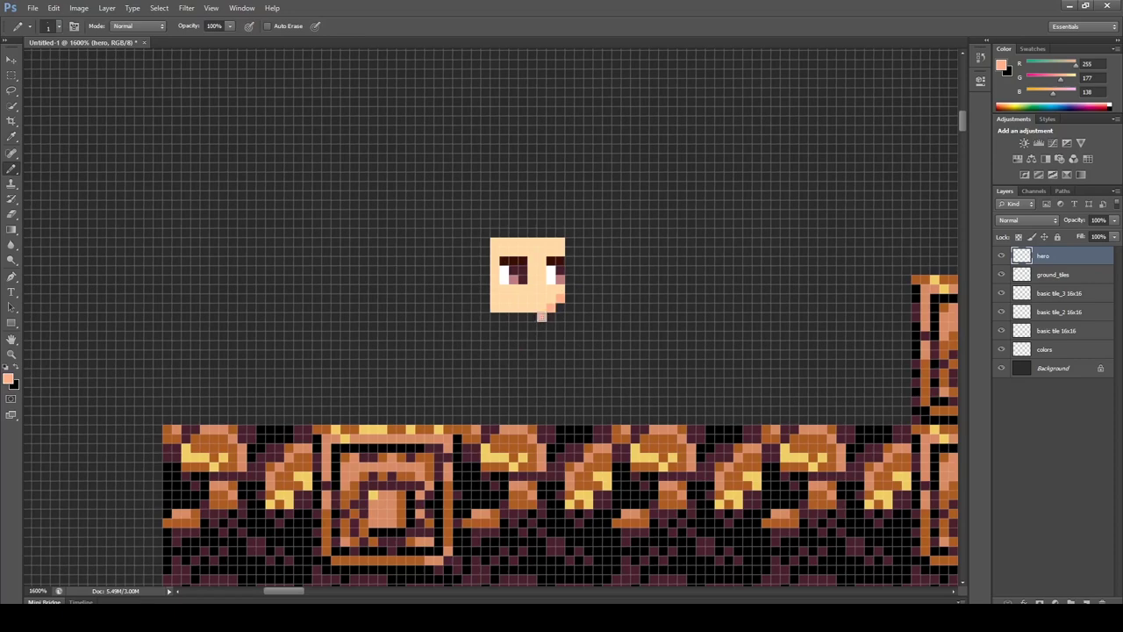
Draw pink hair strands (RGB 192, 124, 124) above the forehead and a maroon hairline (RGB 73, 32, 46) along it.
key("i")
left_click(560, 279)
key("b")
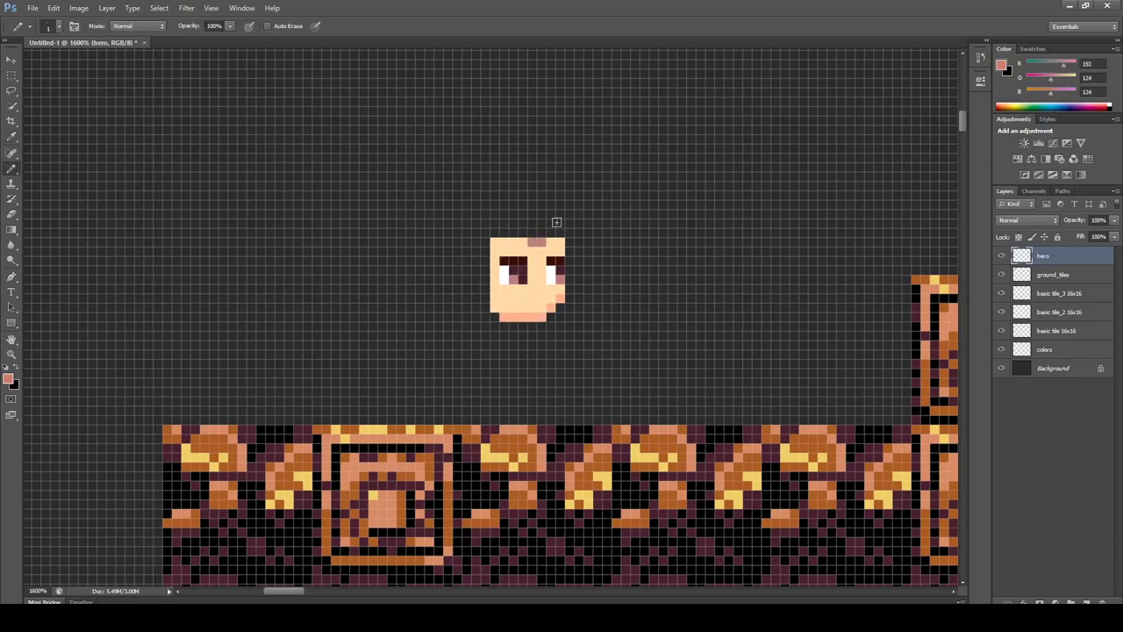
left_click_drag(568, 243, 580, 234)
key("i")
left_click(560, 267)
key("b")
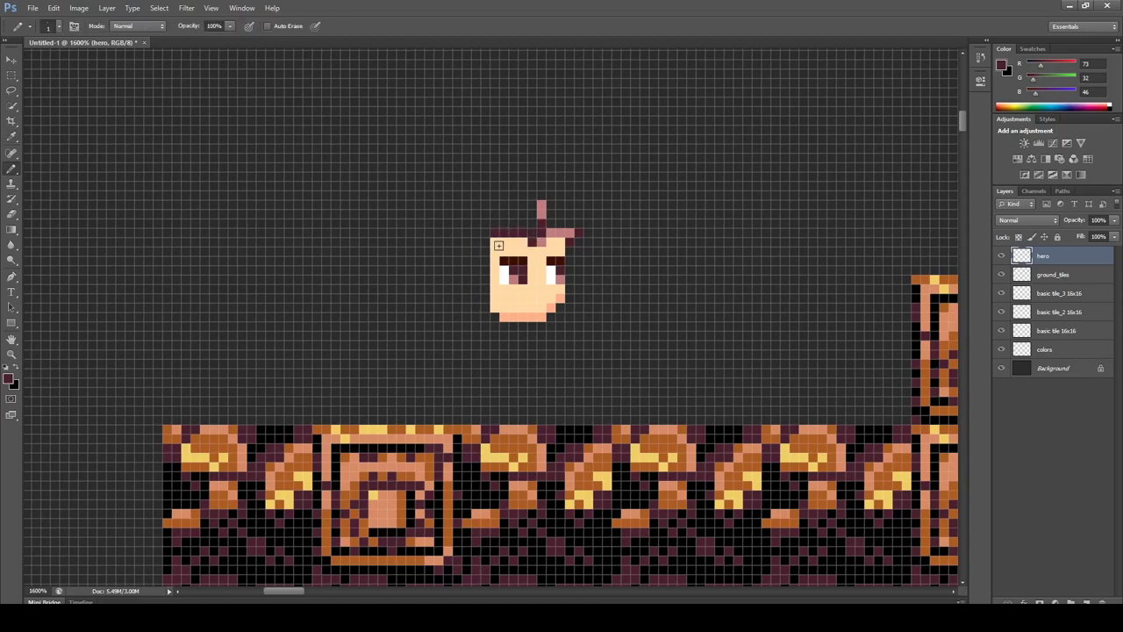
Add pink pixels at the temple and sideburn, and outline the side and top of the hair in maroon.
left_click(542, 241, "alt")
left_click(502, 236)
left_click(513, 235, "alt")
left_click(503, 225)
key("i")
key("b")
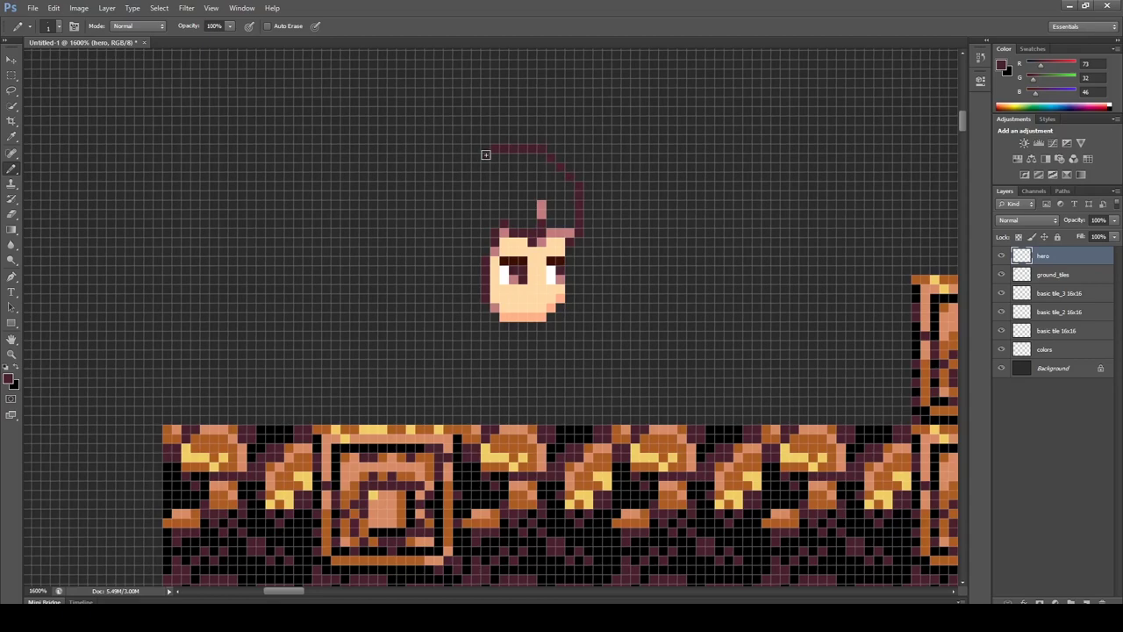
Move the upper arc of the hair outline down by one pixel.
left_click(13, 75)
left_click_drag(485, 140, 585, 191)
key("v")
left_click_drag(534, 155, 534, 165)
key("ctrl+d")
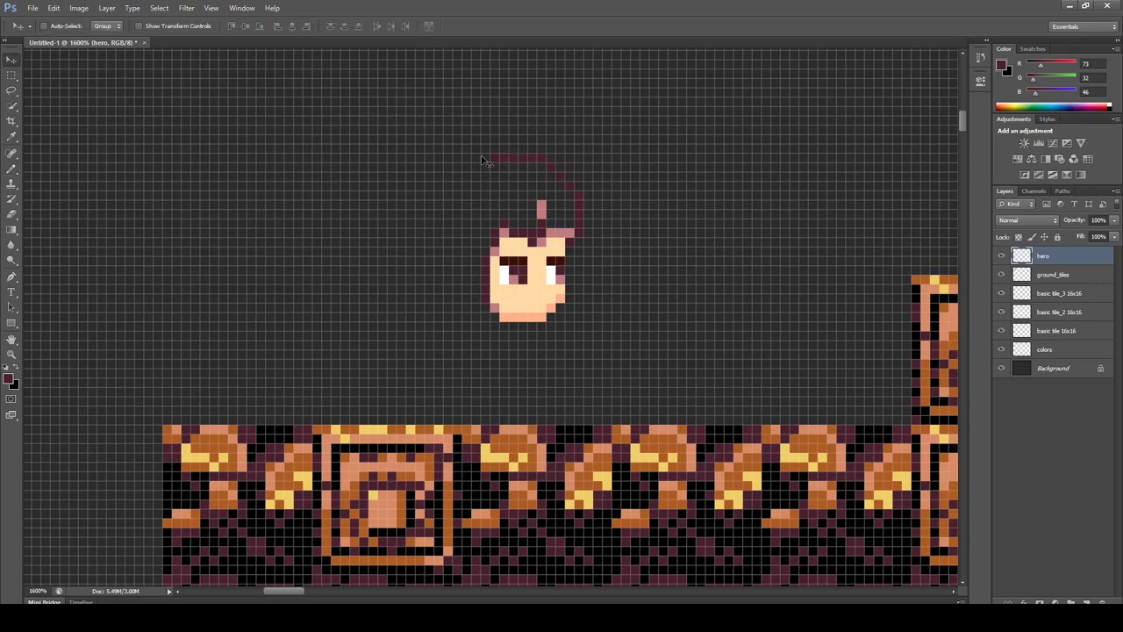
Close the hair outline at the back of the head and fill the whole hair shape with maroon.
key("b")
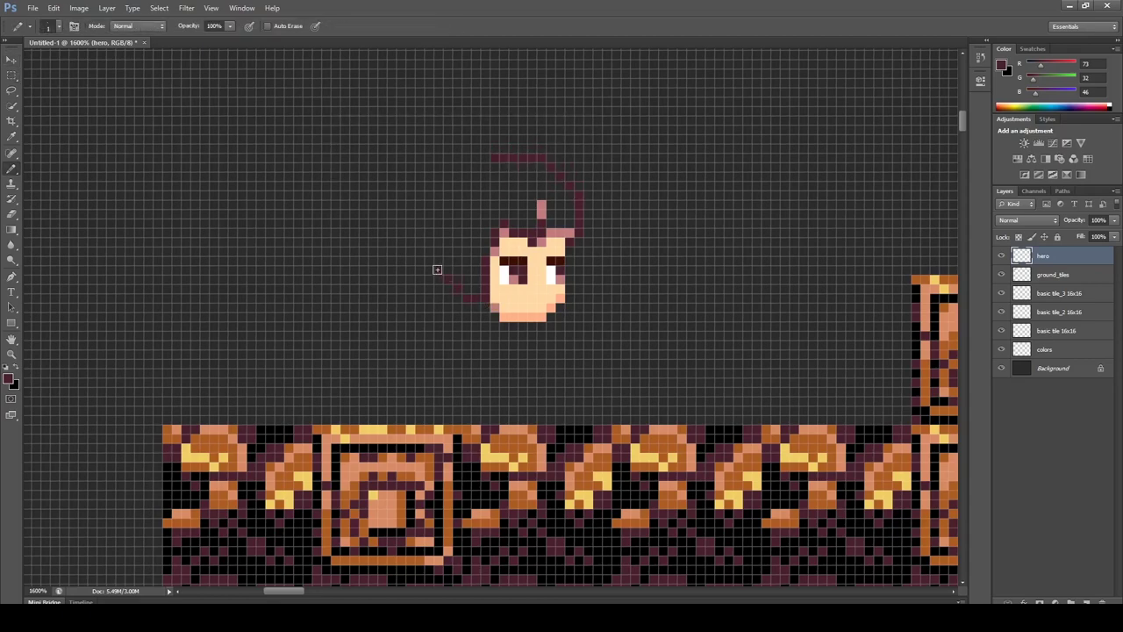
key("w")
key("b")
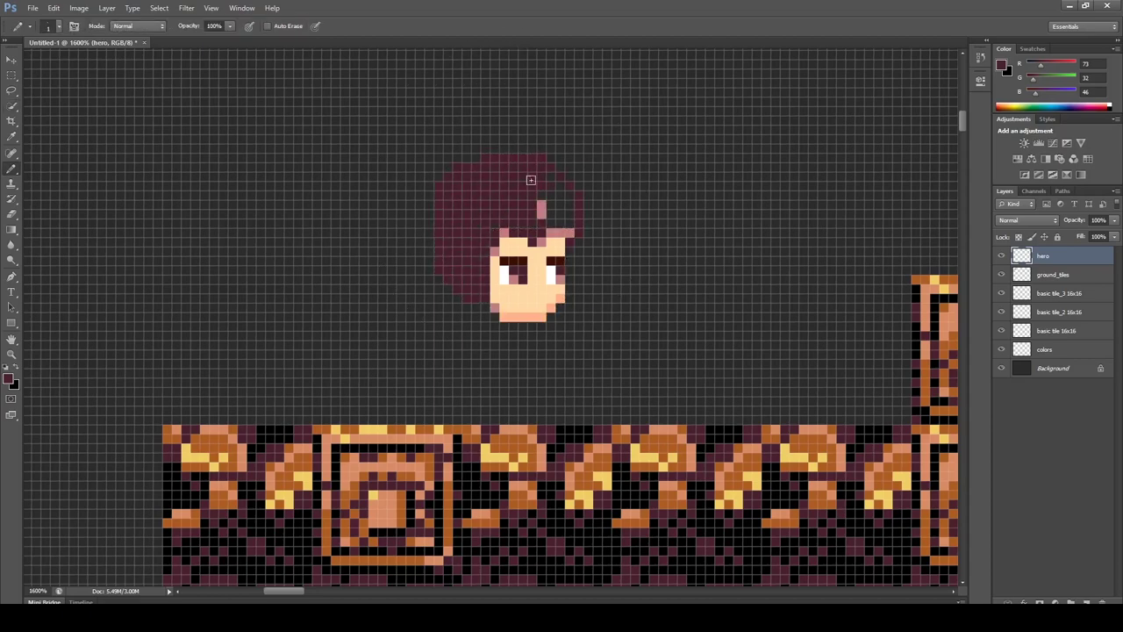
Fill a 7x4-pixel torso block under the head with the orange sampled from the ground tiles.
key("m")
mouse_move(546, 325)
left_mouse_down()
mouse_move(482, 362)
mouse_move(480, 334)
mouse_move(532, 355)
left_mouse_up()
key("i")
left_click(417, 429)
key("b")
Draw maroon shading pixels on the torso for the jacket's front line, edges and hem.
key("i")
left_click(479, 283)
key("b")
left_click(514, 327)
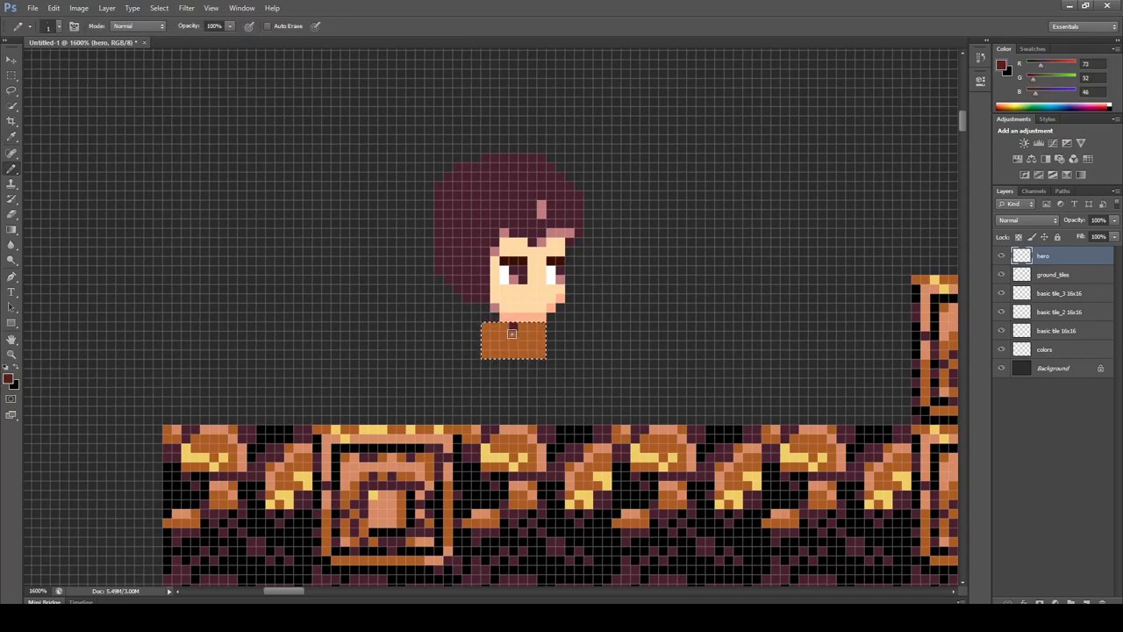
key("i")
left_click(516, 346)
key("b")
key("i")
left_click_drag(533, 326, 486, 346)
left_click(513, 331)
key("b")
Add two yellow pixels to the lower torso using the yellow sampled from the ground tiles.
key("i")
left_click(495, 457)
key("b")
left_click(495, 345)
left_click(505, 345)
Paint a mauve patch (RGB 136, 79, 98) on the upper torso and clear the selection.
key("i")
left_click(478, 274)
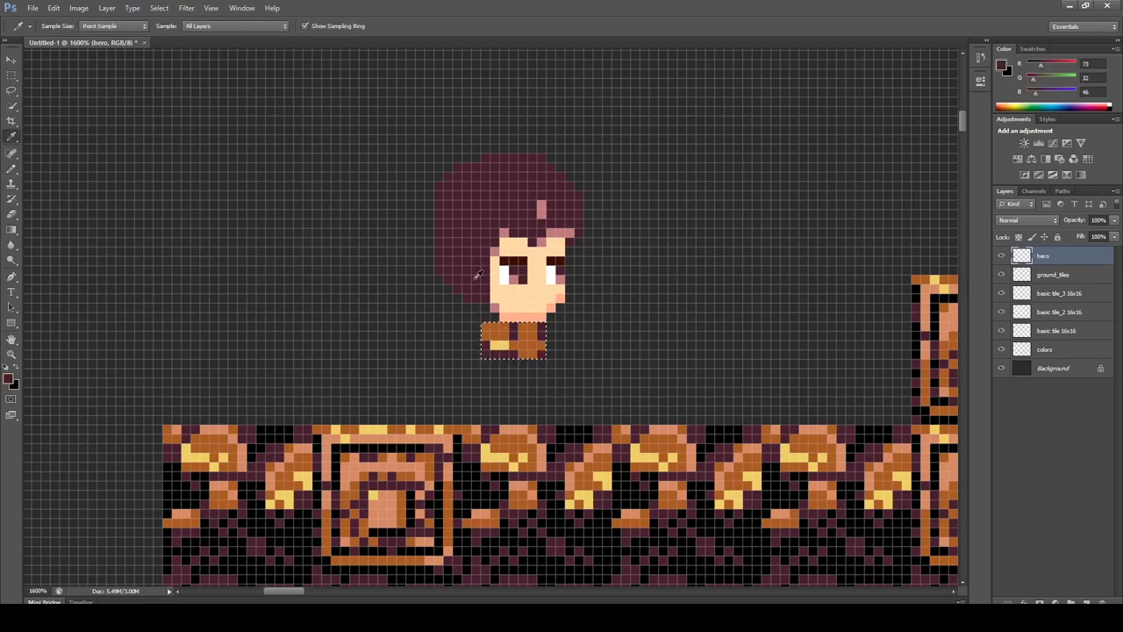
left_click(8, 378)
left_click_drag(457, 264, 467, 235)
left_click(658, 161)
key("b")
left_click_drag(505, 328, 498, 330)
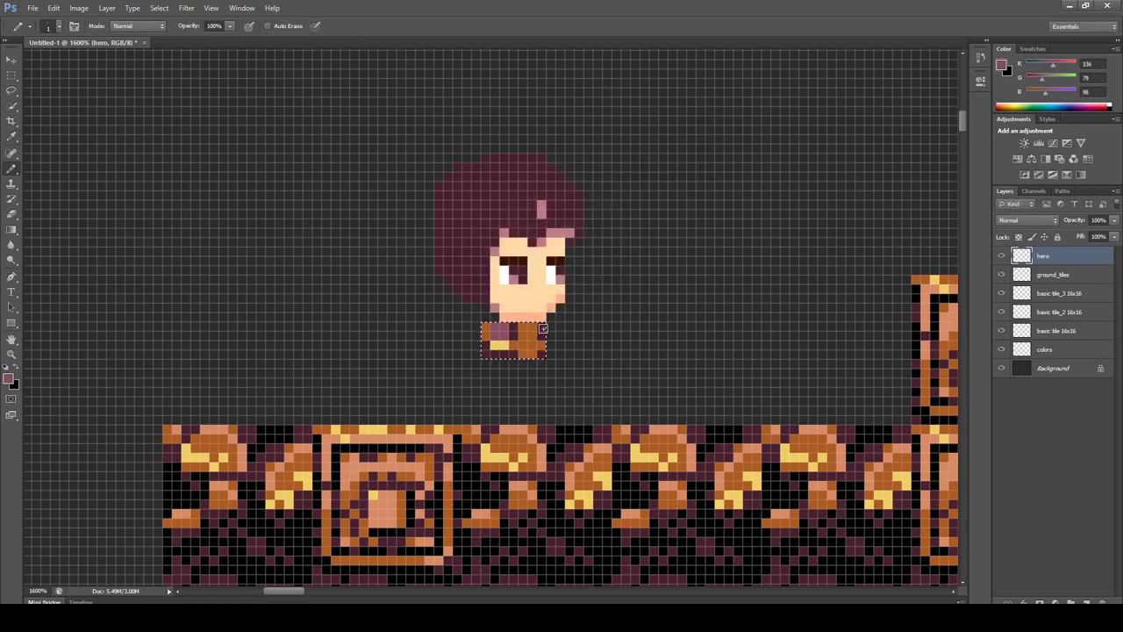
key("ctrl+d")
Draw the hero's front leg in the skin tone sampled from the face.
key("i")
left_click(527, 292)
key("b")
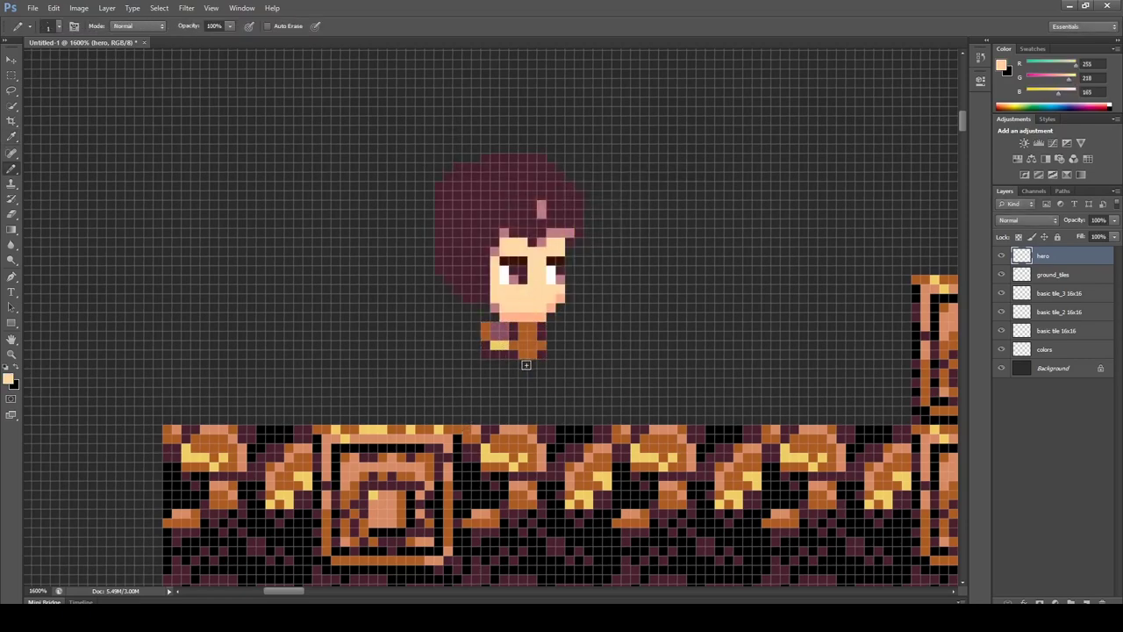
left_click(552, 373)
Draw the back leg in light orange-brown (RGB 203, 125, 65) and move the hero down to stand on the ground row.
key("i")
left_click(525, 343)
left_click(9, 378)
left_click(507, 195)
left_click(665, 161)
key("b")
left_click(523, 364)
left_click(494, 370)
key("v")
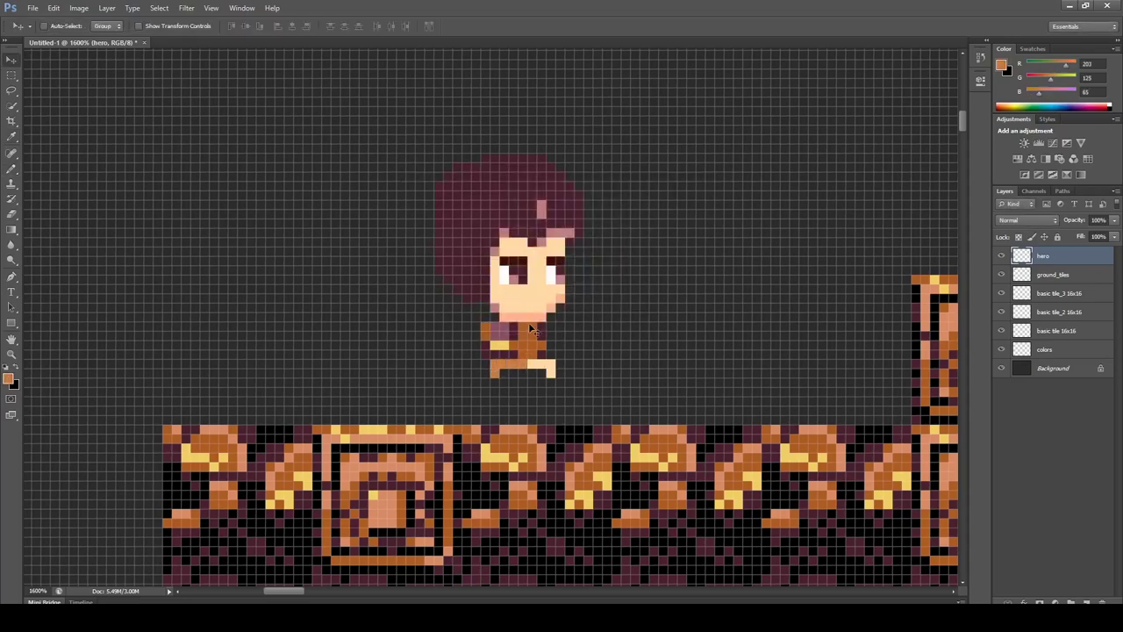
left_click_drag(529, 322, 575, 369)
Paint pink highlights (RGB 192, 124, 124) on the front edge and top of the hair.
key("i")
left_click(589, 256)
key("b")
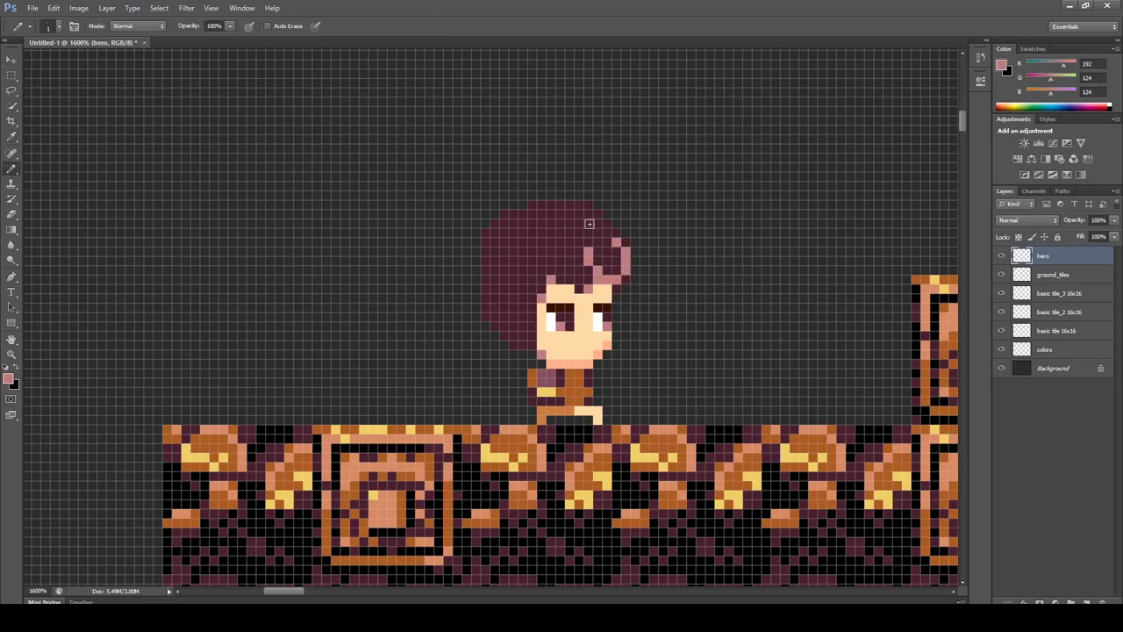
left_click_drag(536, 207, 543, 214)
key("i")
left_click(601, 257)
left_click(534, 208)
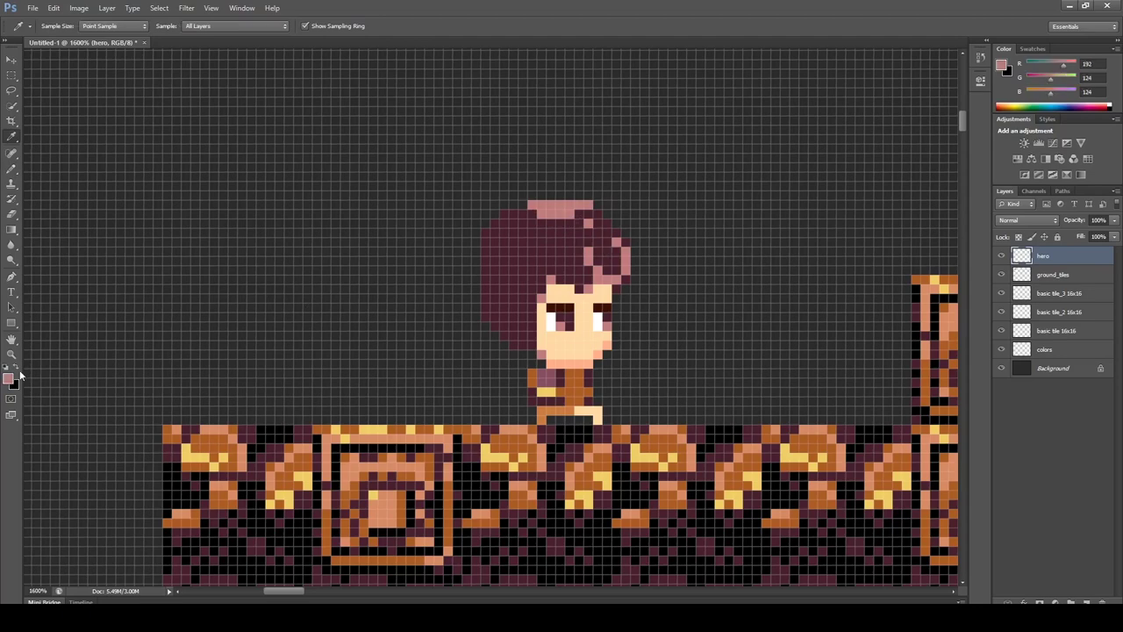
Paint light pink highlights (RGB 227, 178, 178) on the front upper part of the hair.
left_click(8, 378)
left_click(437, 183)
left_click(690, 159)
key("b")
left_click_drag(608, 261, 605, 239)
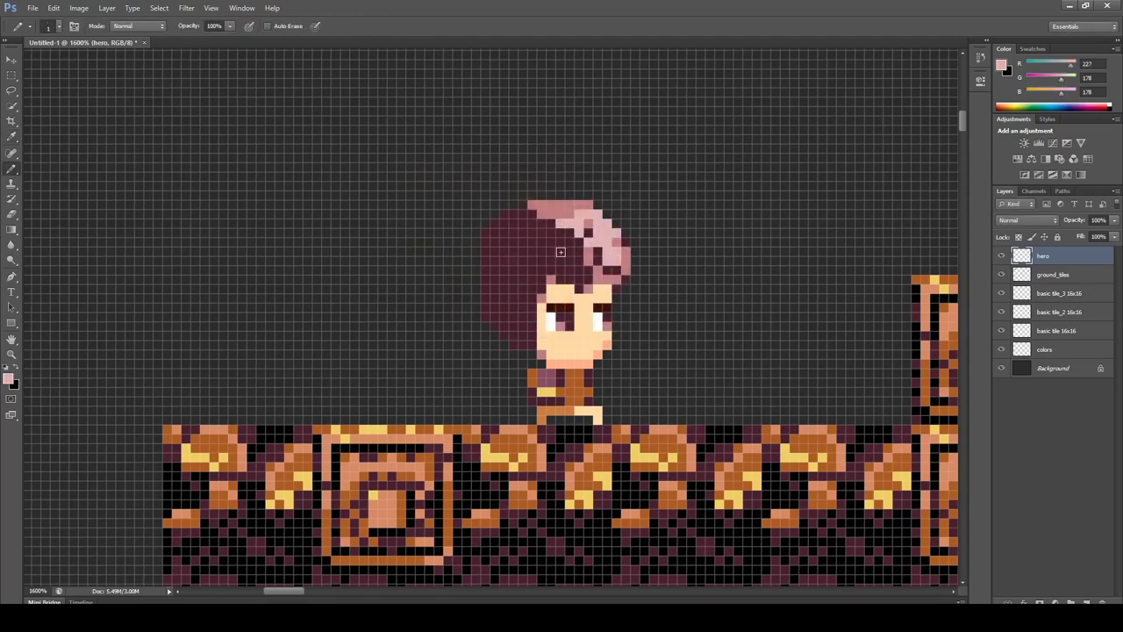
Texture the rest of the hair with scattered pink and light pink pixels, leaving maroon pixels between them as curls.
left_click(568, 253, "alt")
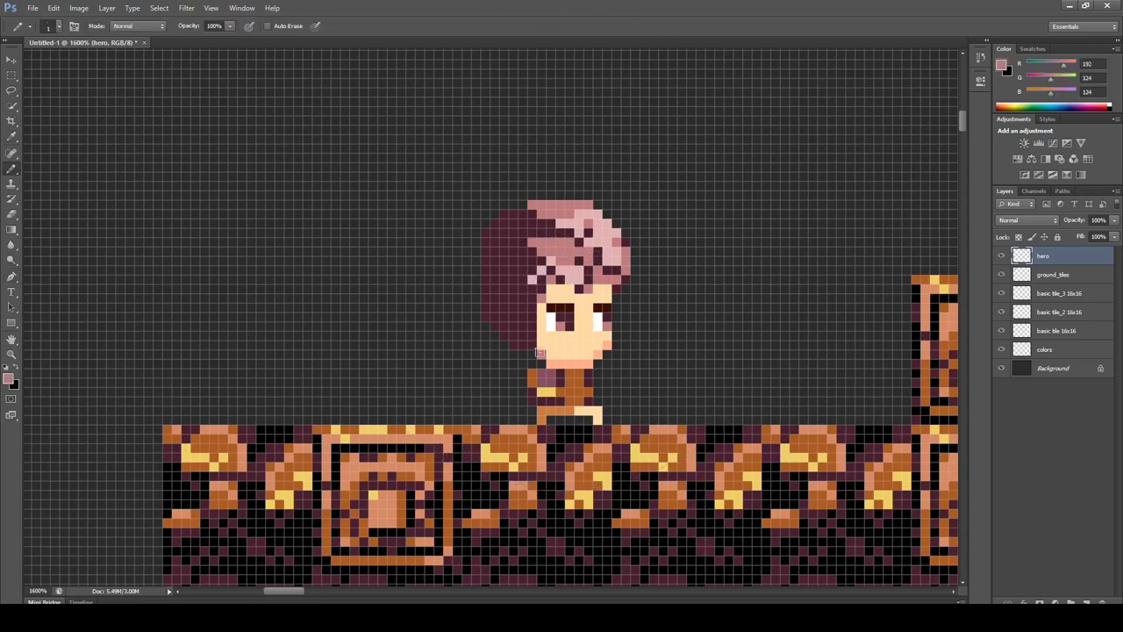
left_click_drag(517, 323, 505, 308)
left_click(533, 279, "alt")
left_click(504, 280)
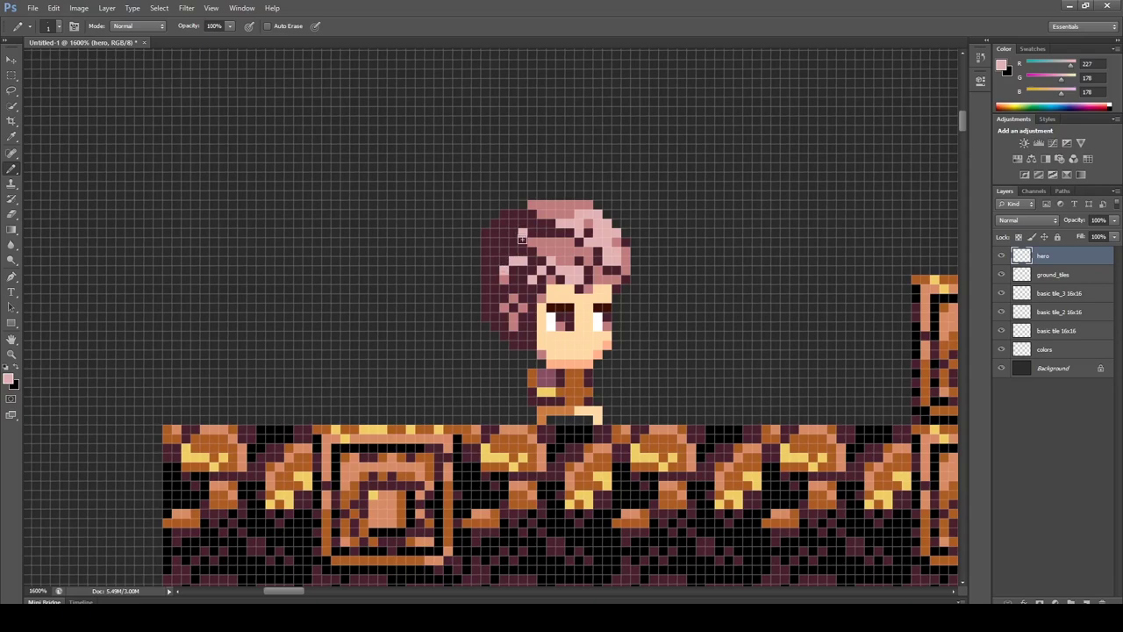
mouse_move(498, 248)
left_mouse_down()
mouse_move(496, 275)
mouse_move(500, 252)
left_mouse_up()
left_click(504, 280, "alt")
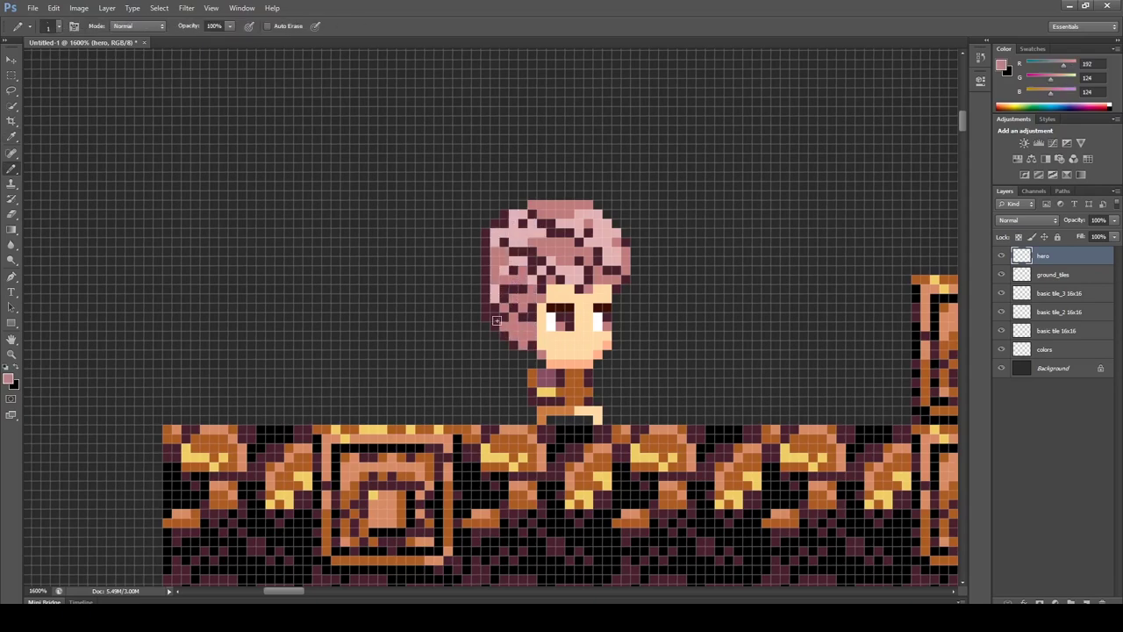
Shift the front leg one pixel toward the back leg and draw skin-toned hands on both sides of the torso.
left_click(555, 346, "alt")
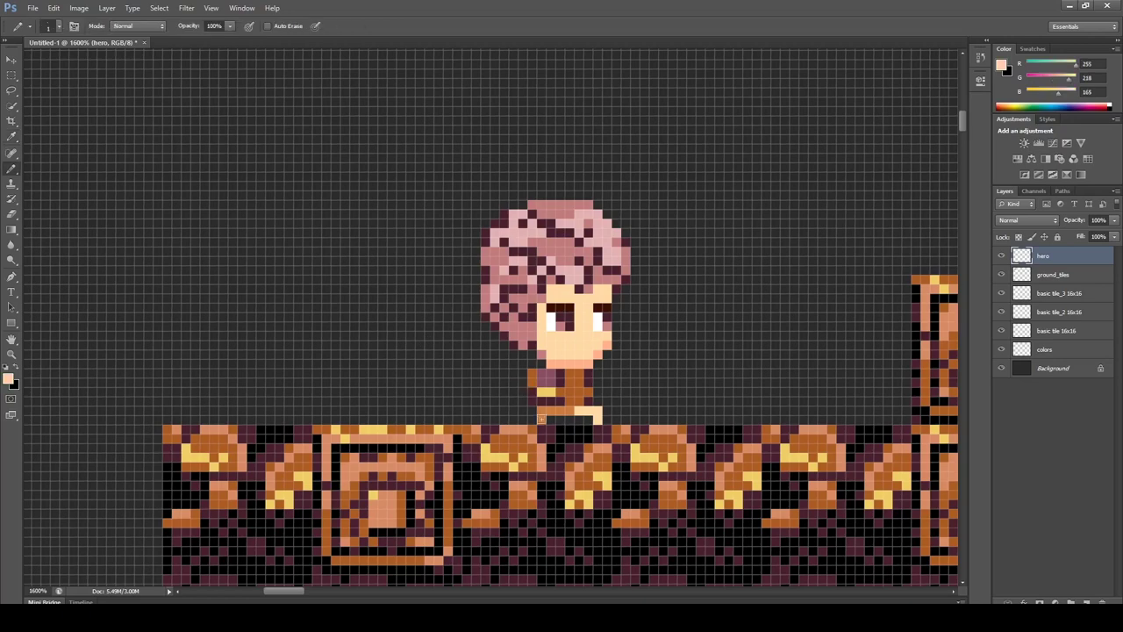
key("m")
left_click_drag(583, 425, 600, 406)
key("v")
left_click_drag(587, 410, 575, 410)
key("b")
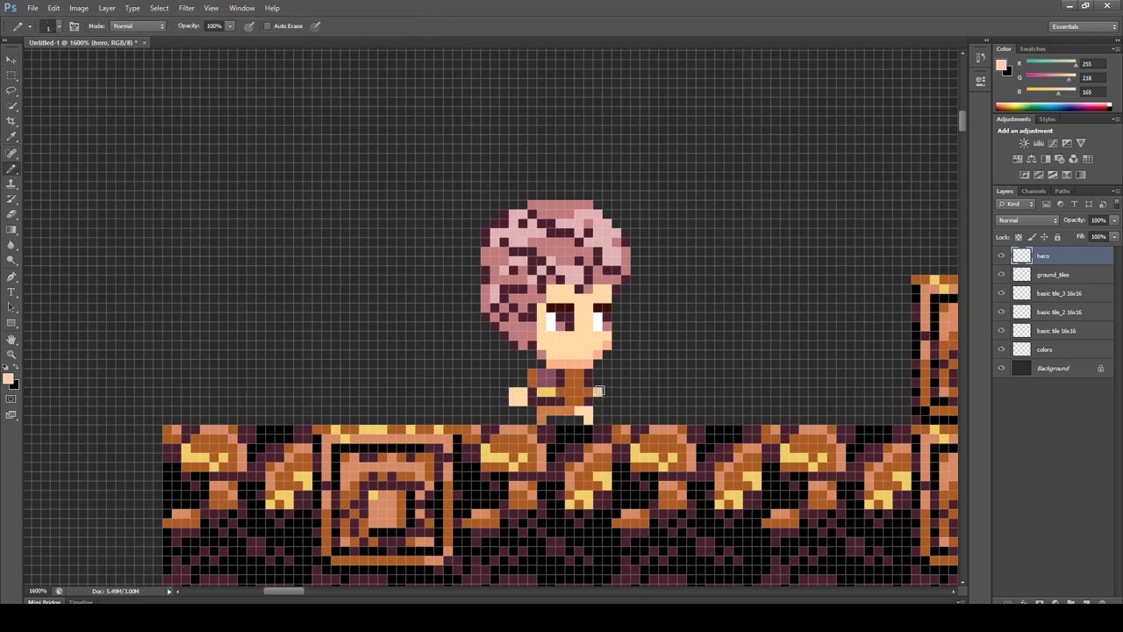
Add orange and yellow pixels for the sleeves and collar, and a white pixel on each hand.
left_click(532, 379, "alt")
left_click_drag(523, 373, 514, 373)
left_click(544, 392, "alt")
mouse_move(533, 364)
left_mouse_down()
mouse_move(696, 290)
mouse_move(667, 383)
left_mouse_up()
left_click(598, 383)
left_click(550, 323, "alt")
left_click(523, 392)
left_click(597, 392)
Select the hero's hair by combining rectangular selections around the top, back, fringe and front of the head.
key("v")
left_click(639, 324, "alt")
left_click(639, 325, "alt")
left_click(733, 335)
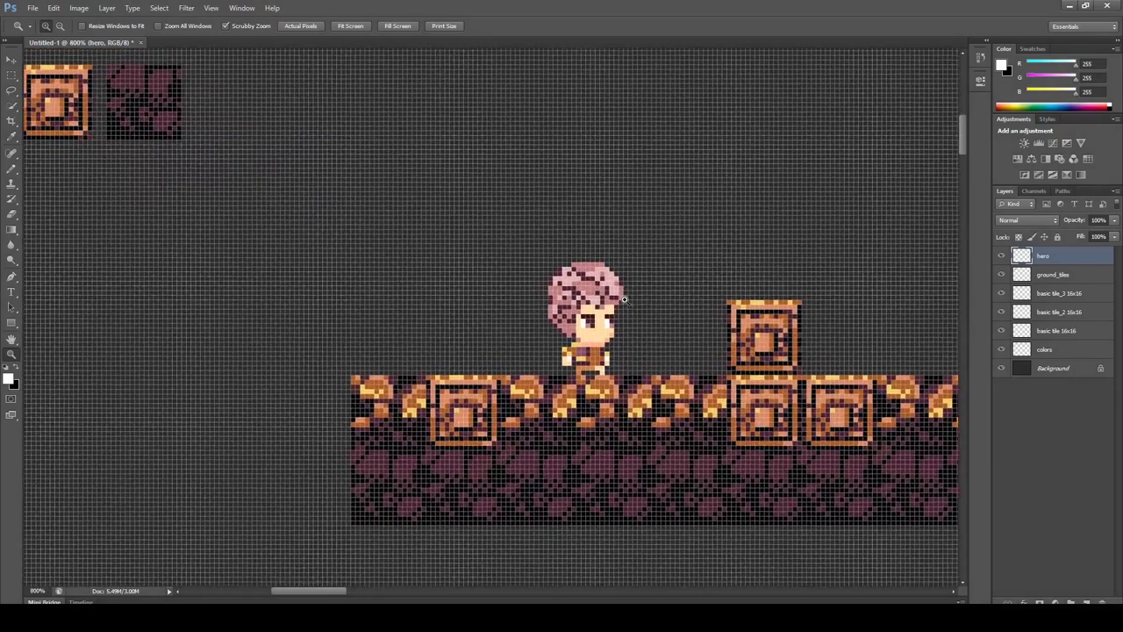
left_click(627, 299)
key("m")
left_click_drag(191, 96, 654, 316)
left_click_drag(321, 311, 430, 446, "shift")
left_click_drag(416, 307, 449, 351, "shift")
left_click_drag(509, 303, 541, 333, "shift")
left_click_drag(584, 332, 609, 285, "shift")
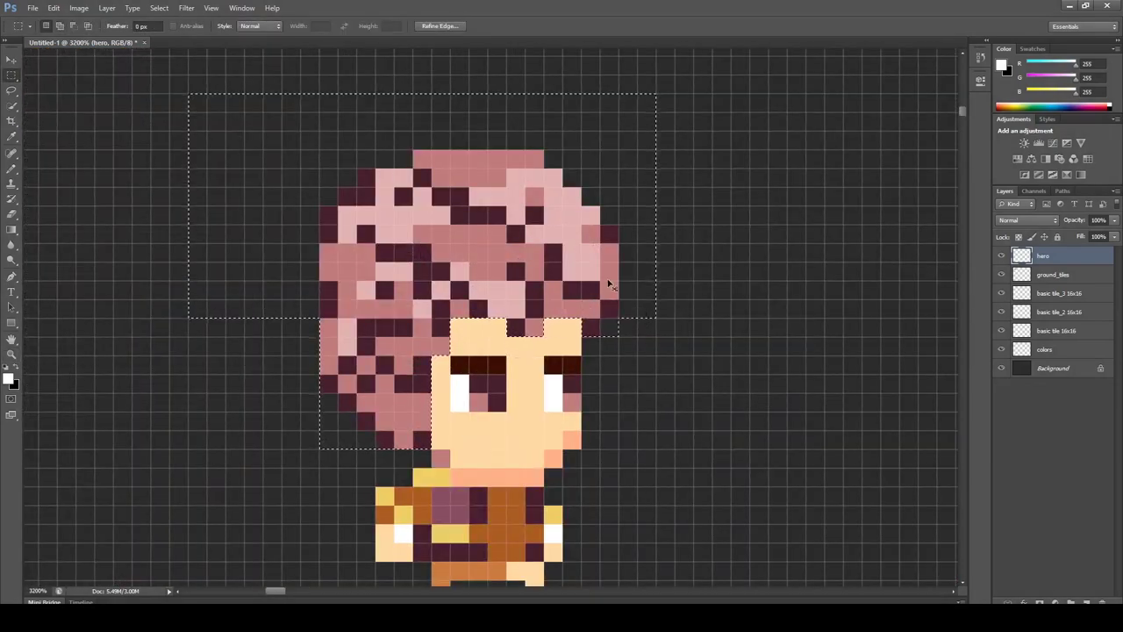
Recolour the selected hair purple with a Hue/Saturation adjustment and clear the selection.
key("ctrl+u")
left_click_drag(532, 217, 548, 218)
left_click_drag(543, 138, 845, 135)
mouse_move(853, 214)
left_mouse_down()
mouse_move(788, 218)
mouse_move(807, 217)
left_mouse_up()
key("Return")
key("ctrl+d")
Paint over the hair's curl texture with the hair's mid purple, leaving the dark pixels along the outline.
key("i")
left_click(493, 255)
key("b")
left_click_drag(536, 304, 516, 327)
mouse_move(566, 292)
left_mouse_down()
mouse_move(514, 186)
mouse_move(371, 183)
mouse_move(469, 269)
mouse_move(405, 393)
mouse_move(366, 301)
mouse_move(422, 440)
left_mouse_up()
Select the topmost rows of the hair and move them one pixel down, clearing the selection.
left_click(12, 75)
left_click_drag(338, 132, 602, 187)
key("v")
mouse_move(537, 175)
left_mouse_down()
mouse_move(537, 193)
mouse_move(524, 176)
mouse_move(523, 193)
mouse_move(535, 179)
left_mouse_up()
key("ctrl+d")
Draw dark purple curl strands across the fringe, centre and top of the hair.
key("i")
left_click(506, 223)
key("b")
left_click(593, 326, "alt")
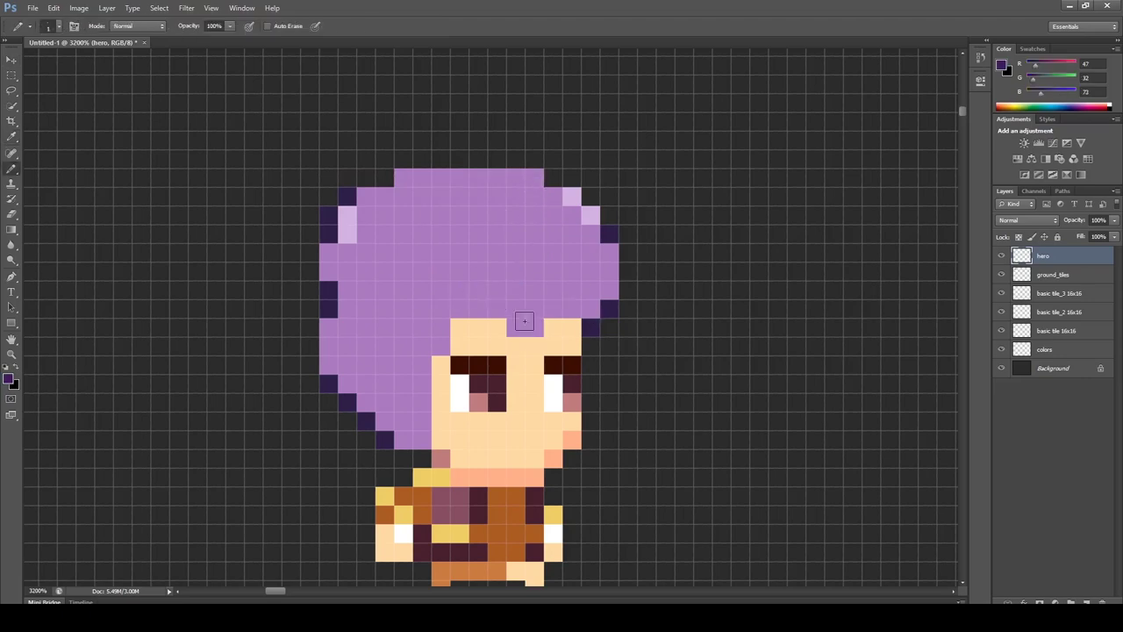
left_click_drag(516, 327, 533, 297)
left_click(459, 253)
mouse_move(482, 270)
left_mouse_down()
mouse_move(497, 271)
mouse_move(423, 271)
left_mouse_up()
left_click_drag(459, 216, 534, 216)
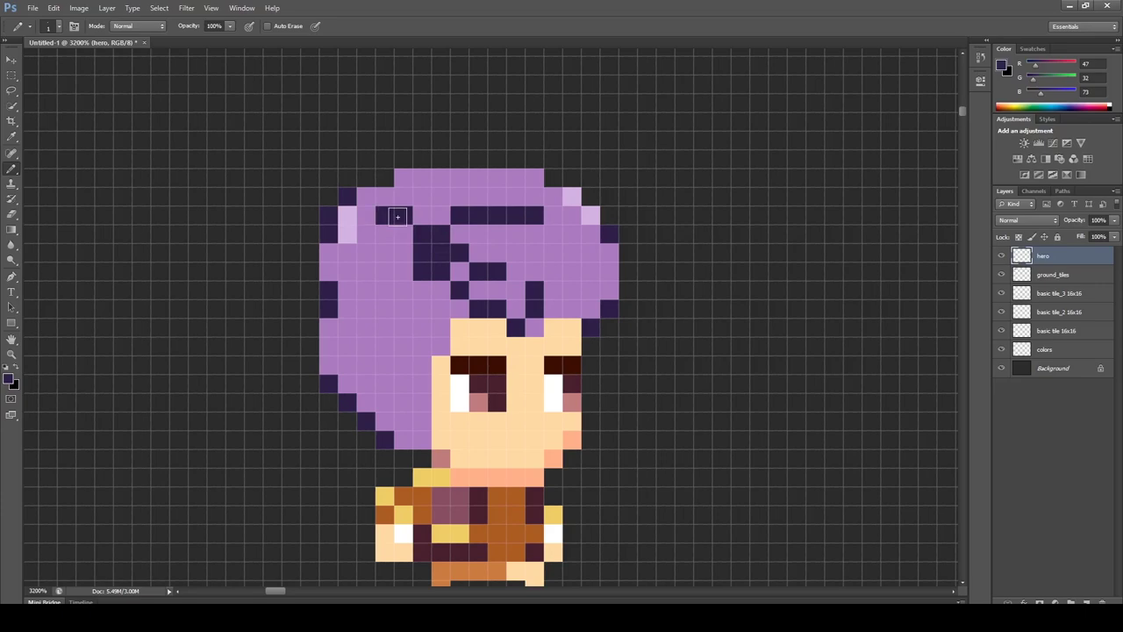
Round off the hair's upper back outline with dark purple pixels, paint over its light pixels and add curl pixels nearby.
left_click(367, 220, "alt")
mouse_move(413, 201)
left_mouse_down()
mouse_move(348, 233)
mouse_move(330, 215)
mouse_move(343, 271)
left_mouse_up()
left_click(352, 195, "alt")
left_click(366, 196)
left_click(350, 217)
key("r")
key("e")
key("b")
left_click(352, 217, "alt")
left_click(330, 235, "alt")
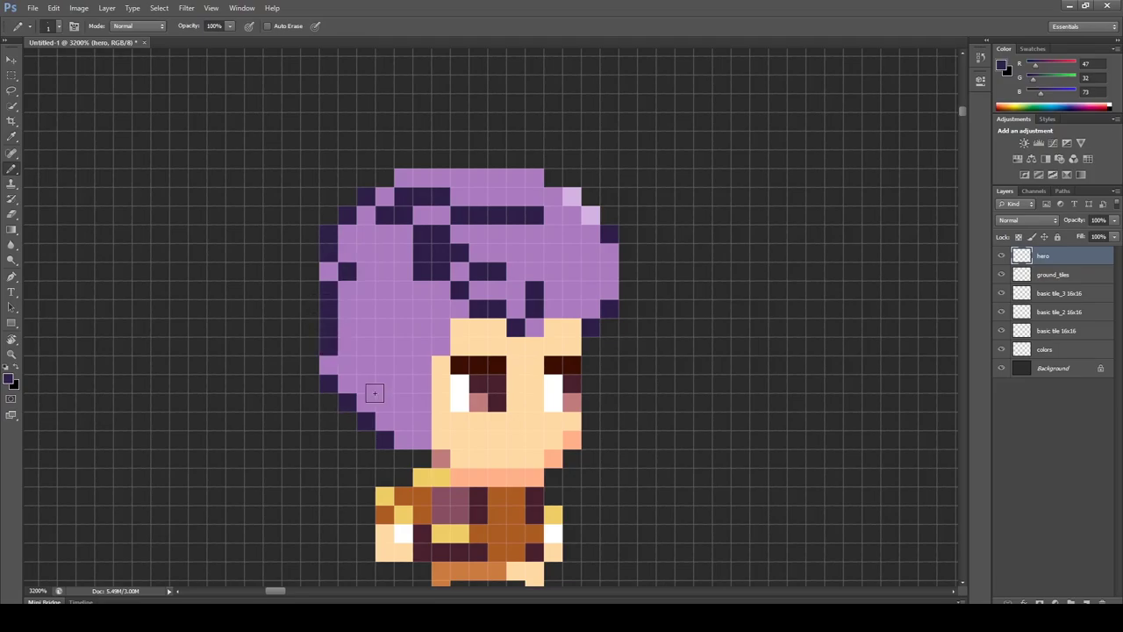
Try to shift the back part of the hair one pixel toward the face.
left_click(11, 75)
left_click_drag(208, 97, 401, 447)
key("v")
key("Right")
key("ctrl+d")
Undo the shift of the back of the hair using the document history.
key("z")
left_click(420, 317, "alt")
left_click(430, 316, "alt")
scroll(416, 285, "up", 7, "alt")
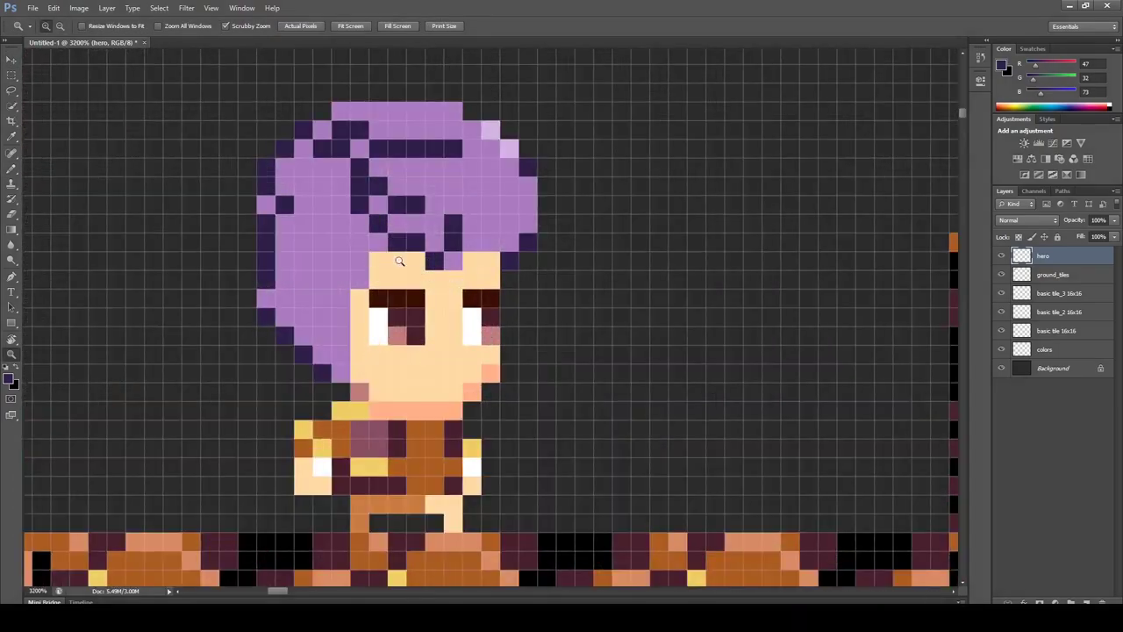
left_click(981, 58)
left_click(899, 81)
left_click(899, 70)
key("ctrl+d")
Draw dark purple curl pixels in the lower back of the hair and along the side of the face.
key("b")
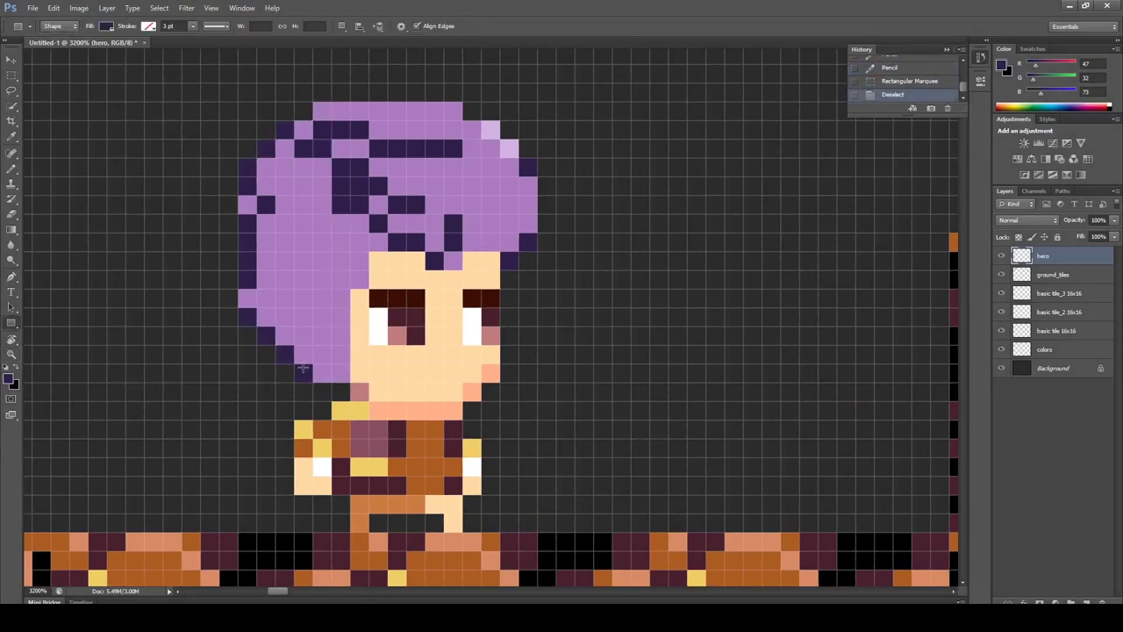
left_click(340, 353)
left_click(322, 335)
left_click(302, 316)
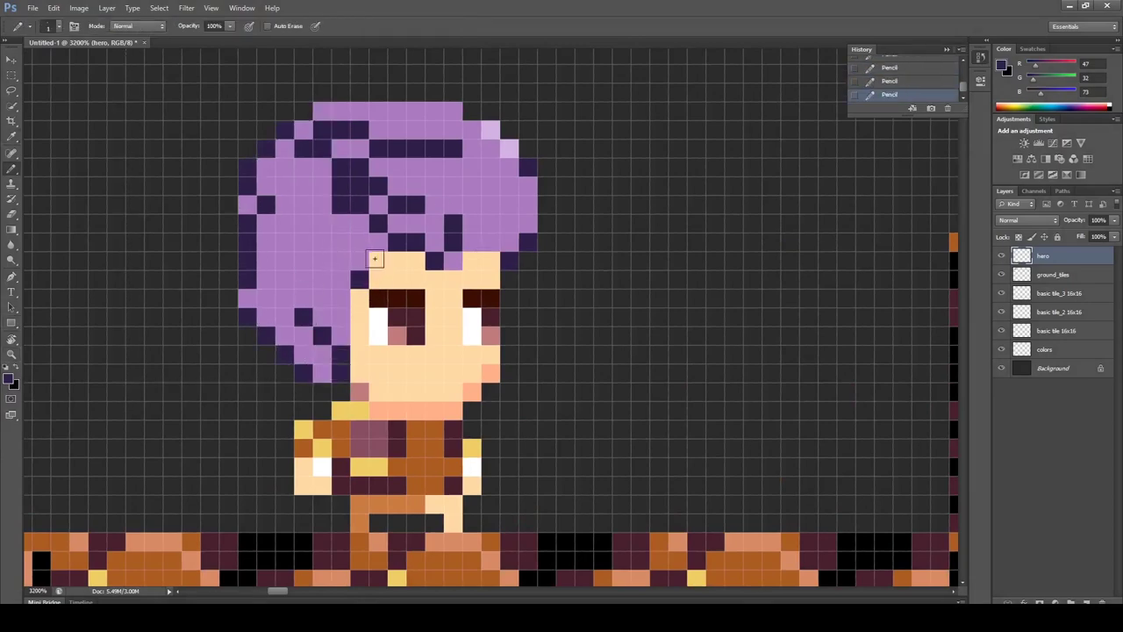
left_click_drag(325, 298, 321, 264)
Extend the light highlight on the crown and shade the hair's front edge and fringe in deeper purple, RGB 147, 90, 171.
left_click(492, 131, "alt")
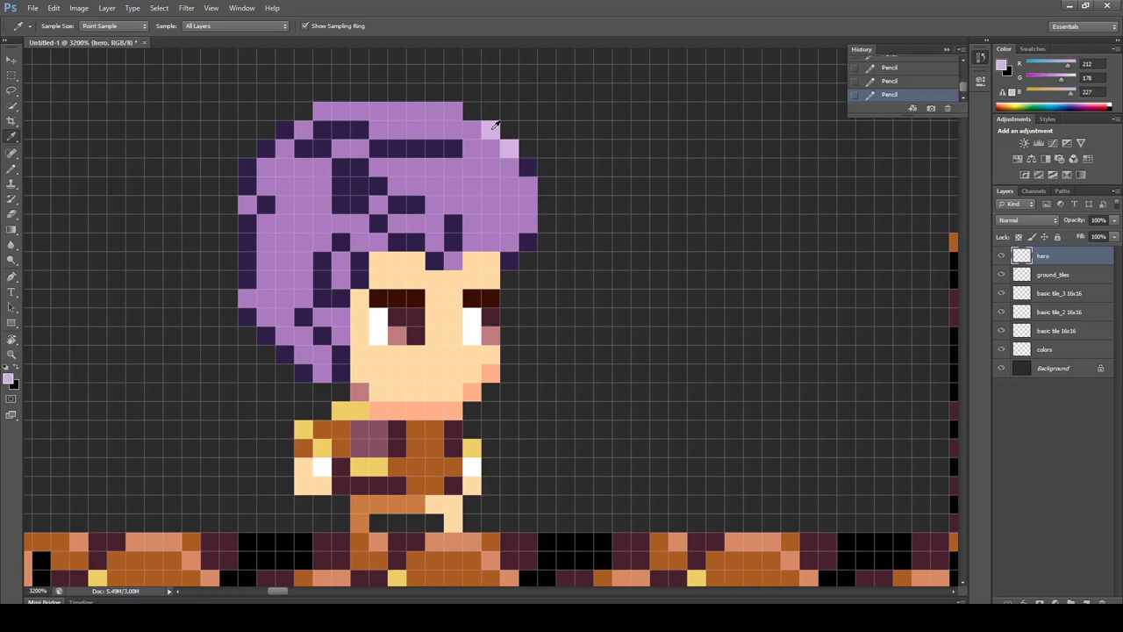
left_click_drag(435, 131, 455, 132)
key("i")
left_click(481, 158)
left_click(8, 379)
mouse_move(461, 204)
left_mouse_down()
mouse_move(475, 215)
mouse_move(510, 149)
left_mouse_up()
left_click(657, 159)
key("b")
left_click_drag(472, 209, 451, 185)
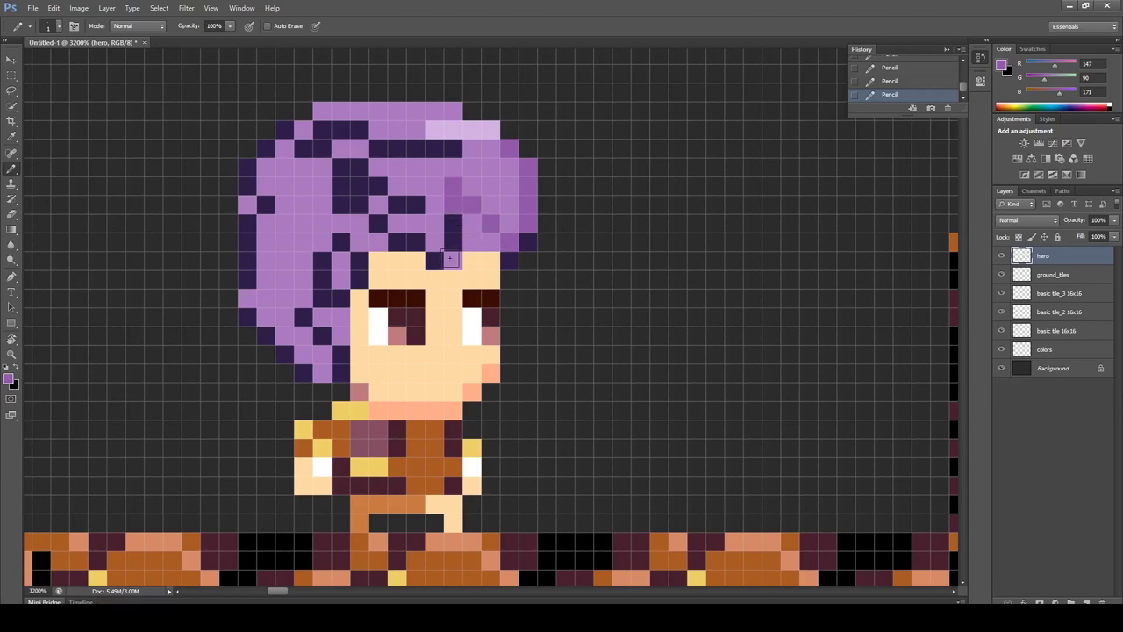
left_click_drag(378, 167, 415, 167)
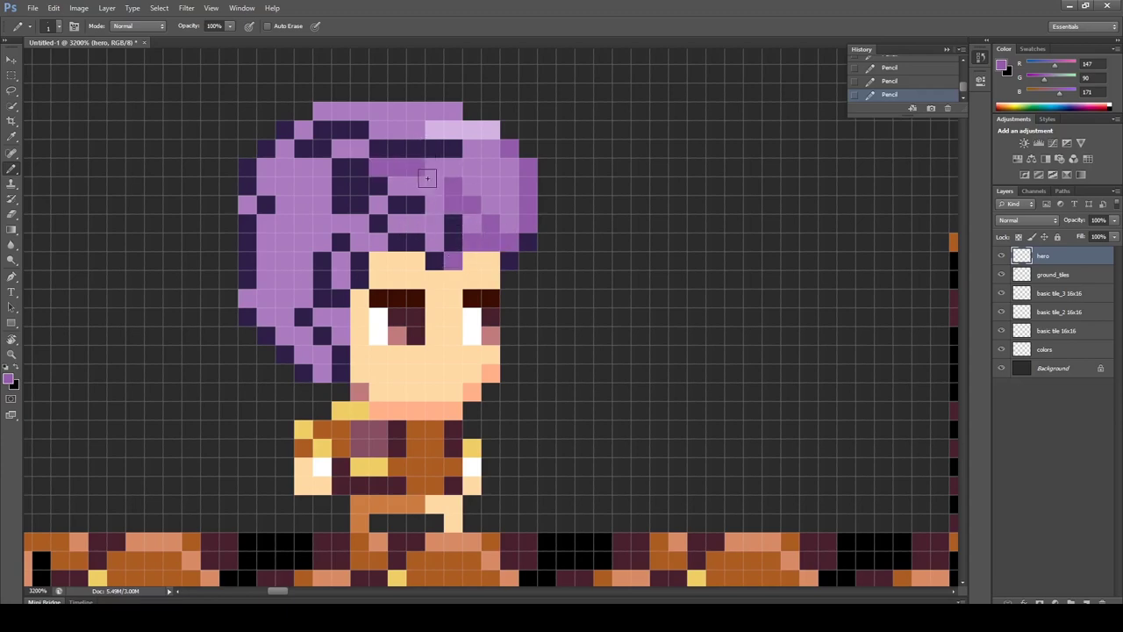
Shade the top, centre and back of the hair with the deeper purple, leaving lighter curls between.
left_click_drag(326, 111, 434, 130)
left_click(453, 112, "alt")
left_click(381, 167, "alt")
mouse_move(360, 148)
left_mouse_down()
mouse_move(251, 204)
mouse_move(322, 169)
left_mouse_up()
left_click_drag(311, 215, 377, 244)
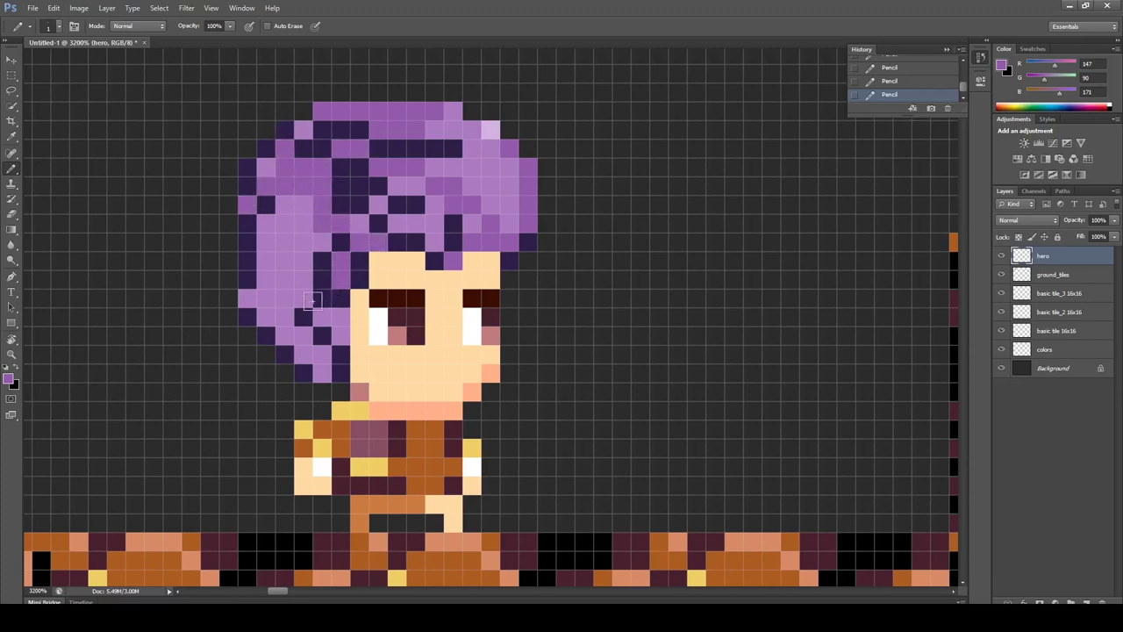
left_click_drag(313, 305, 325, 314)
mouse_move(322, 372)
left_mouse_down()
mouse_move(268, 319)
mouse_move(285, 298)
left_mouse_up()
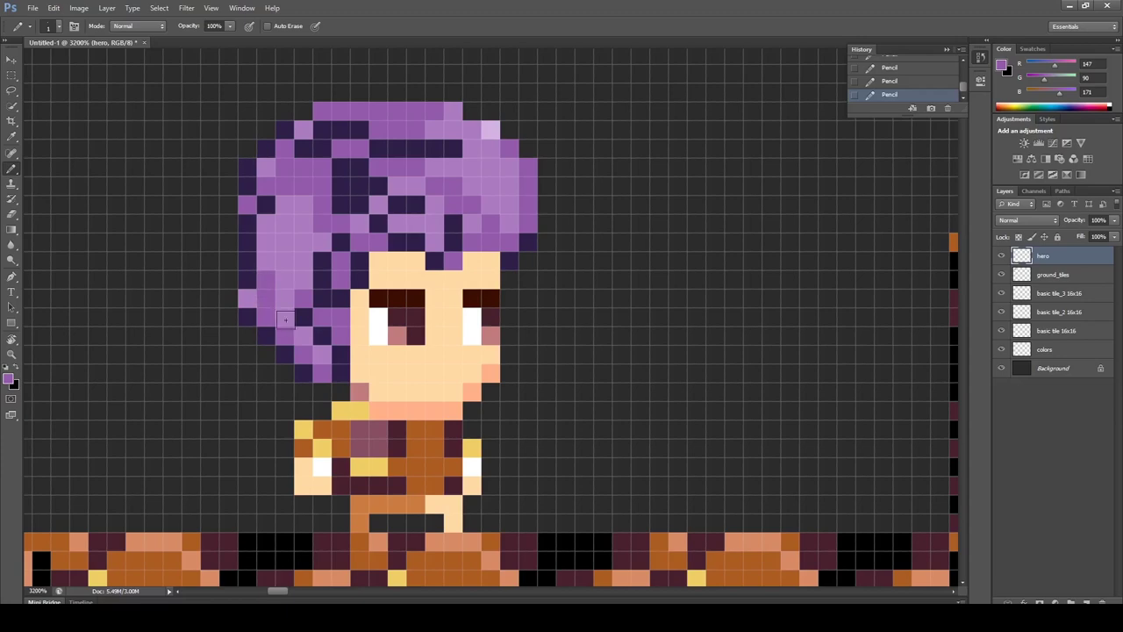
left_click_drag(287, 246, 285, 224)
Add light lilac highlight pixels to the fringe, front and back curls of the hair.
left_click(489, 131, "alt")
left_click_drag(399, 187, 417, 187)
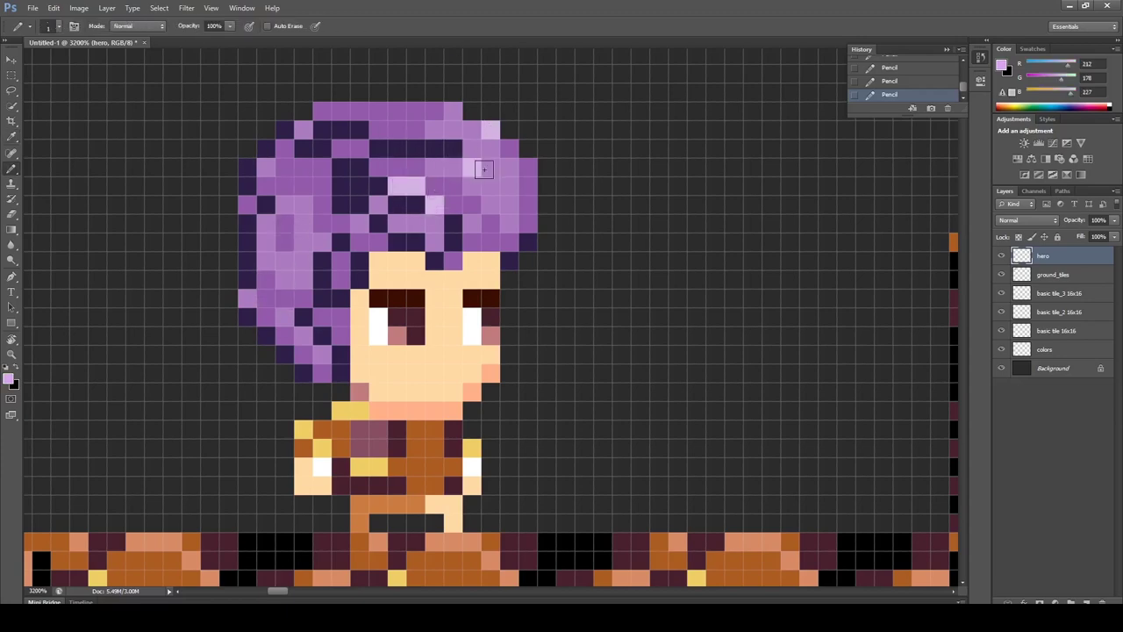
left_click_drag(484, 168, 491, 186)
left_click_drag(286, 241, 321, 225)
left_click_drag(303, 284, 320, 353)
left_click(319, 333, "alt")
left_click(305, 354, "alt")
left_click(322, 336)
left_click(381, 208, "alt")
Select the hair with combined rectangles and shift its hue from purple to blue-violet with Hue/Saturation.
key("z")
mouse_move(407, 133)
left_mouse_down()
mouse_move(52, 92)
mouse_move(27, 83)
mouse_move(35, 79)
left_mouse_up()
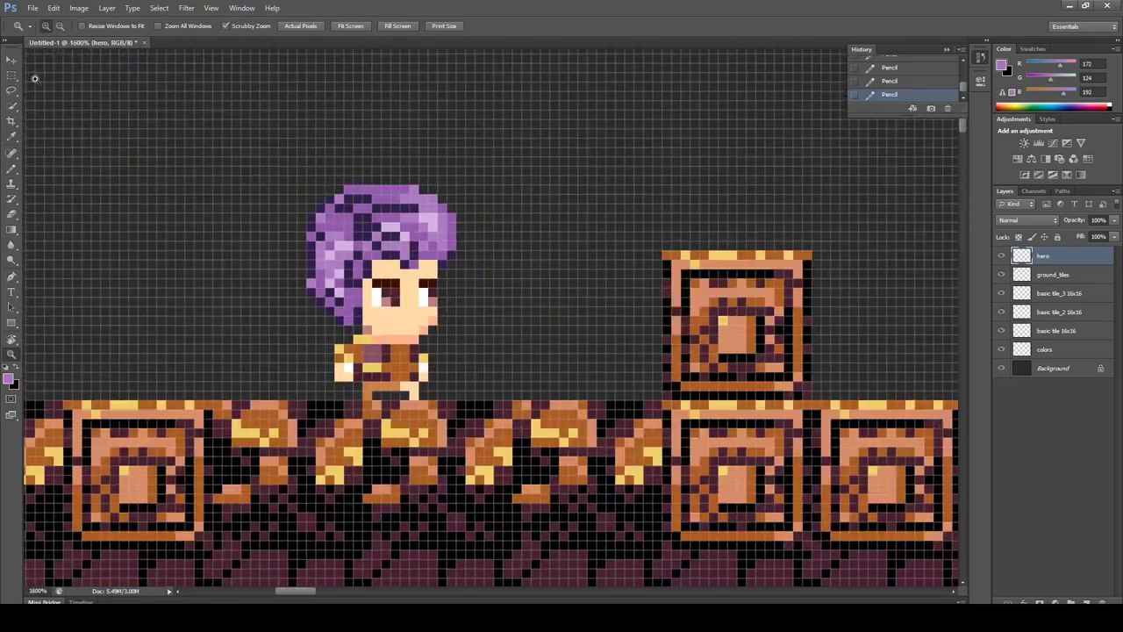
key("m")
left_click_drag(167, 111, 483, 258)
left_click_drag(400, 254, 419, 269, "shift")
left_click_drag(362, 324, 289, 250, "shift")
key("ctrl+u")
left_click_drag(835, 214, 816, 216)
left_click(974, 154)
key("ctrl+d")
Select the face with combined rectangles and shift its hue to a pinker skin tone with Hue/Saturation.
left_click_drag(376, 263, 443, 283)
left_click_drag(367, 282, 435, 339, "shift")
key("ctrl+u")
left_click_drag(835, 214, 822, 216)
left_click(973, 154)
key("ctrl+d")
Recolour the skin pixels of both hands with the pink skin tone sampled from the face.
scroll(388, 343, "up", 1, "alt")
key("i")
left_click(403, 284)
key("b")
left_click_drag(292, 392, 310, 410)
left_click(461, 410)
Add pale pink highlights, RGB 255, 224, 216, below the eyes and on the side of the face.
key("i")
left_click(9, 379)
left_click(427, 166)
left_click(682, 158)
key("b")
left_click_drag(404, 280, 366, 279)
left_click(348, 243)
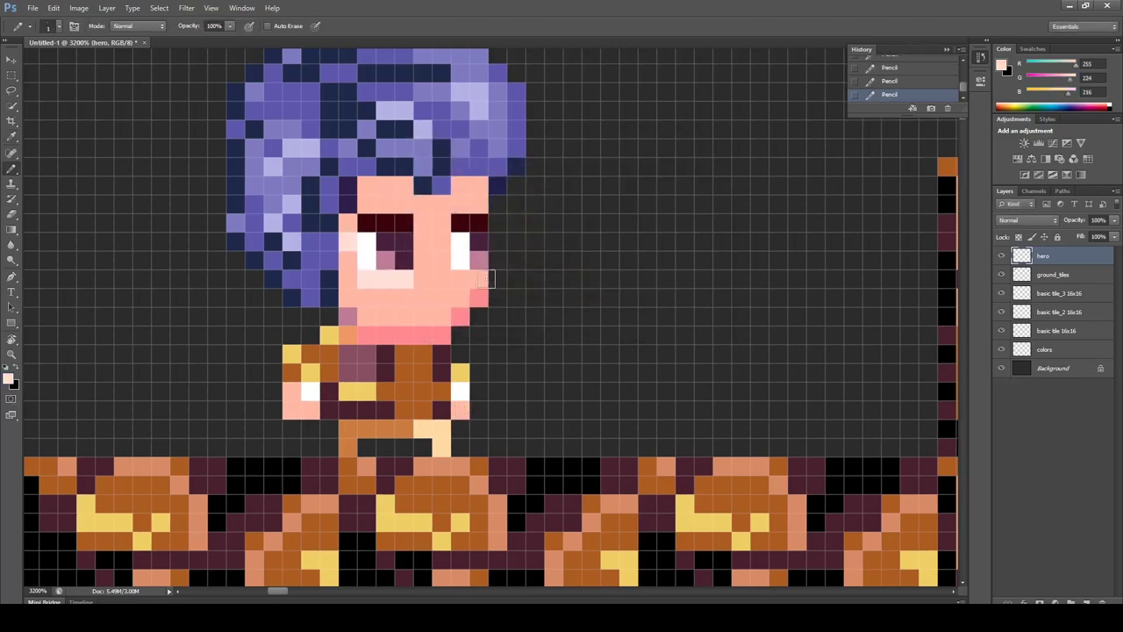
Shade the middle of the neck with the mauve sampled from the back of the jaw.
key("i")
left_click(349, 316)
key("b")
left_click_drag(404, 335, 422, 335)
left_click_drag(414, 371, 428, 301)
key("i")
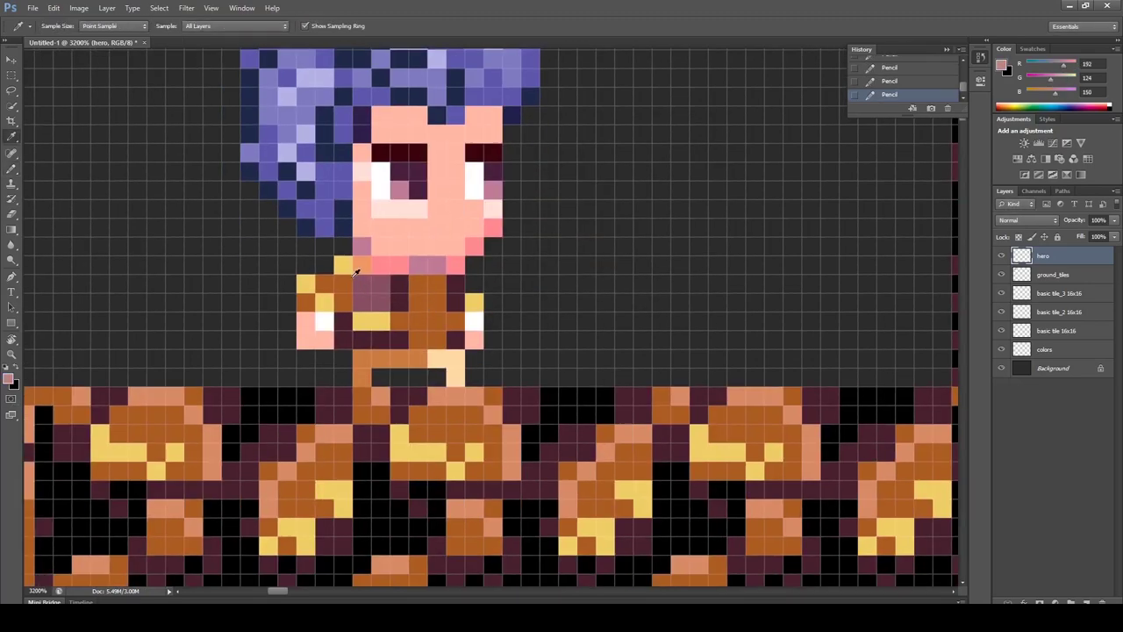
Select the body and collar with combined rectangles and shift their hue to green with Hue/Saturation.
key("m")
left_click_drag(278, 274, 522, 386)
left_click_drag(337, 260, 372, 279, "shift")
key("ctrl+u")
left_click_drag(833, 216, 883, 215)
key("Return")
key("ctrl+d")
Repaint the hands in the face's skin tone, the front leg in pink and the back leg in mauve.
key("b")
left_click(391, 221, "alt")
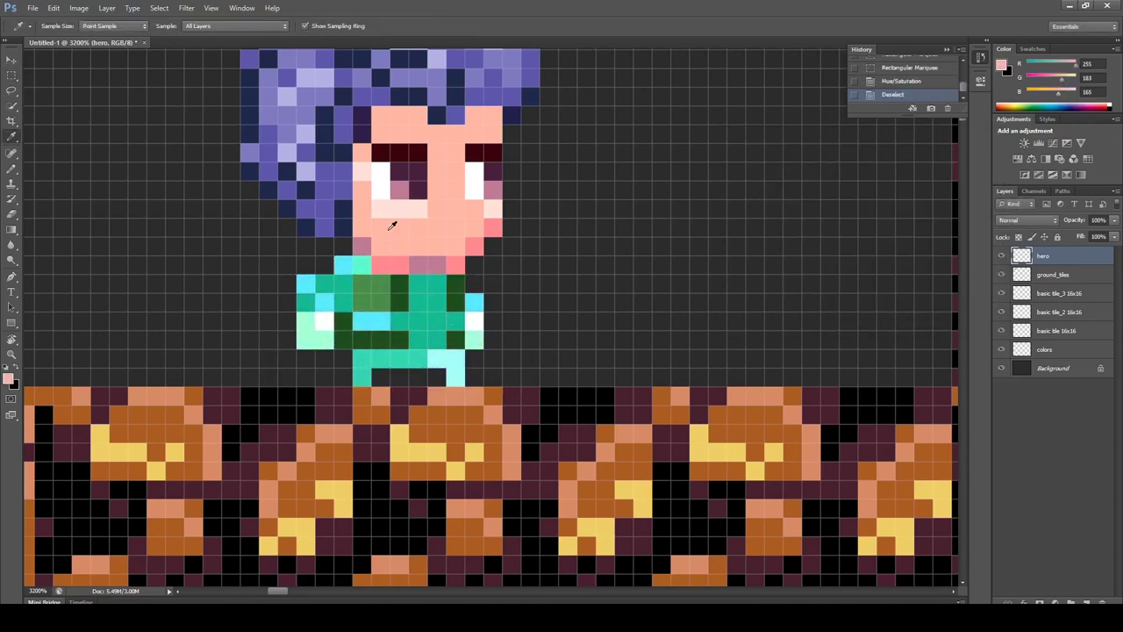
left_click_drag(305, 321, 325, 339)
left_click(474, 340)
left_click(454, 263, "alt")
mouse_move(455, 377)
left_mouse_down()
mouse_move(437, 358)
mouse_move(361, 378)
left_mouse_up()
left_click(433, 266, "alt")
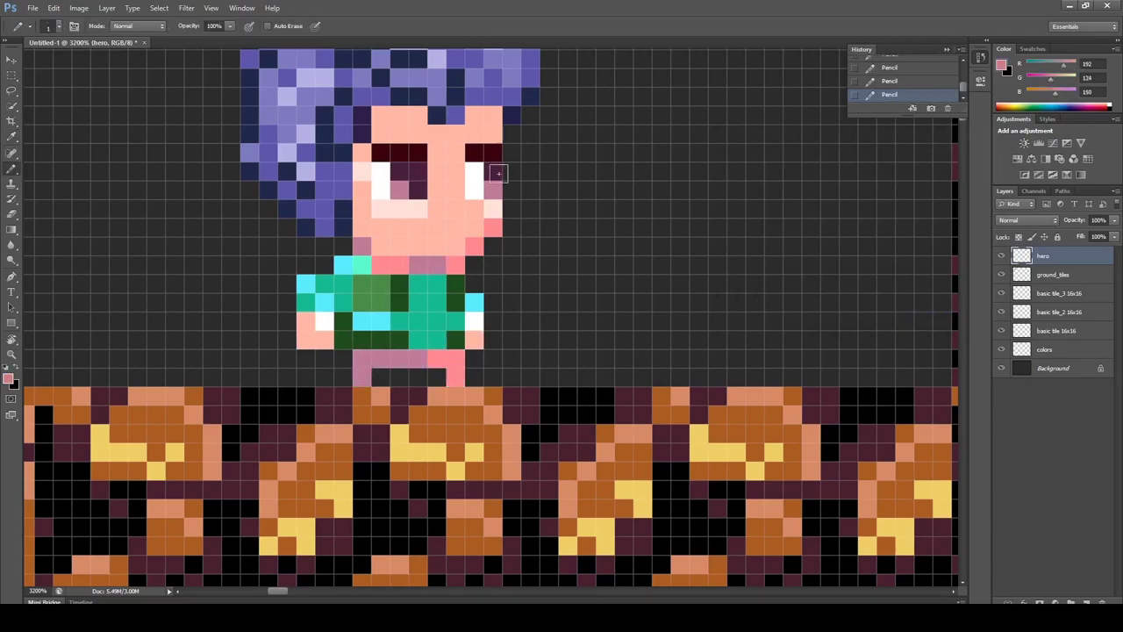
Move the hero on top of the raised square ground tile.
key("z")
left_click(509, 244, "alt")
key("v")
mouse_move(535, 255)
left_mouse_down()
mouse_move(425, 173)
mouse_move(600, 215)
left_mouse_up()
Select the shirt, collar and sleeves with combined rectangles and shift their hue again with Hue/Saturation.
key("z")
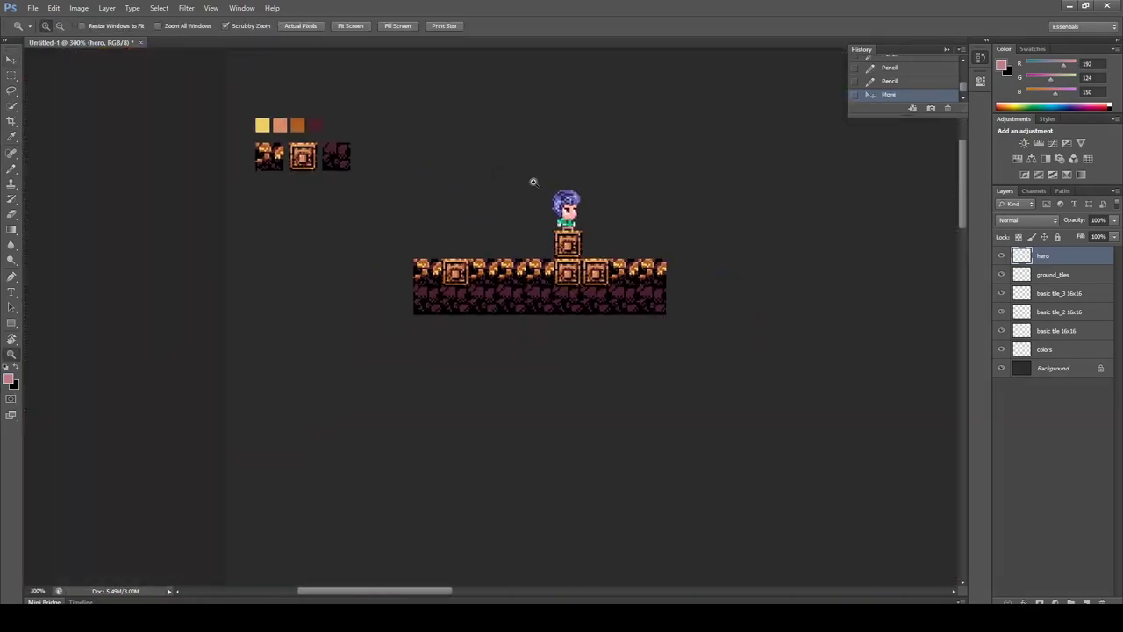
left_click(574, 206)
key("m")
left_click_drag(449, 262, 485, 354)
left_click_drag(416, 287, 446, 314, "shift")
left_click_drag(486, 283, 576, 353, "shift")
left_click_drag(580, 301, 597, 317, "shift")
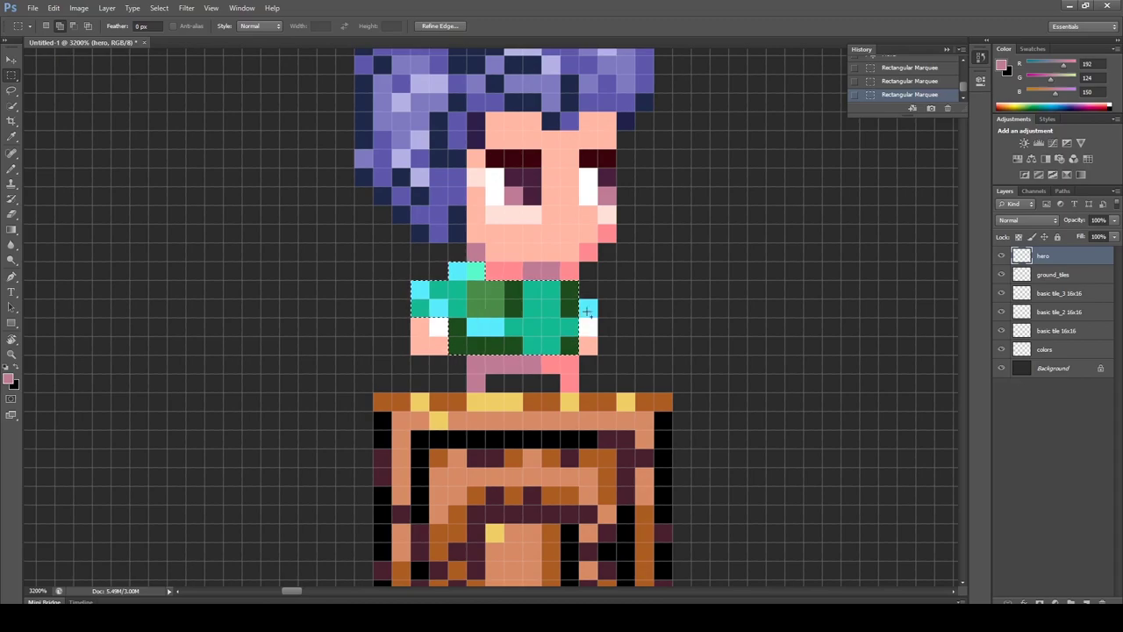
key("ctrl+u")
left_click_drag(835, 213, 887, 216)
left_click(971, 158)
key("ctrl+d")
Move the hero down and away from the top of the raised tile.
key("z")
left_click(468, 234, "alt")
key("v")
left_click_drag(501, 243, 456, 260)
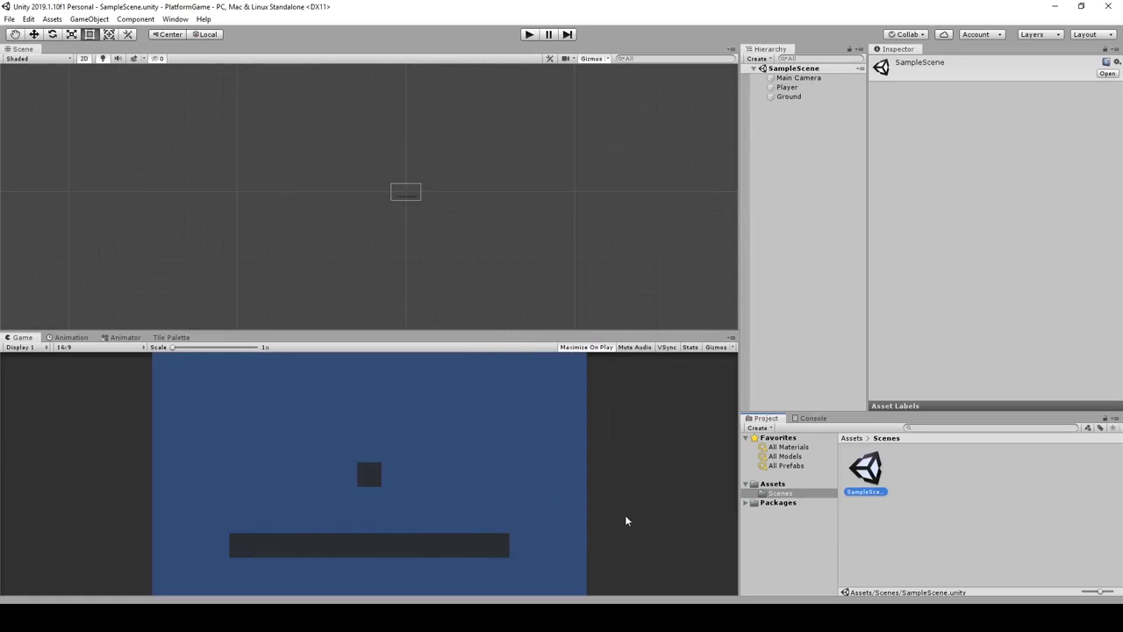
Switch to Unity, duplicate SampleScene, open the copy and rename it Scene_2.
left_click(916, 468)
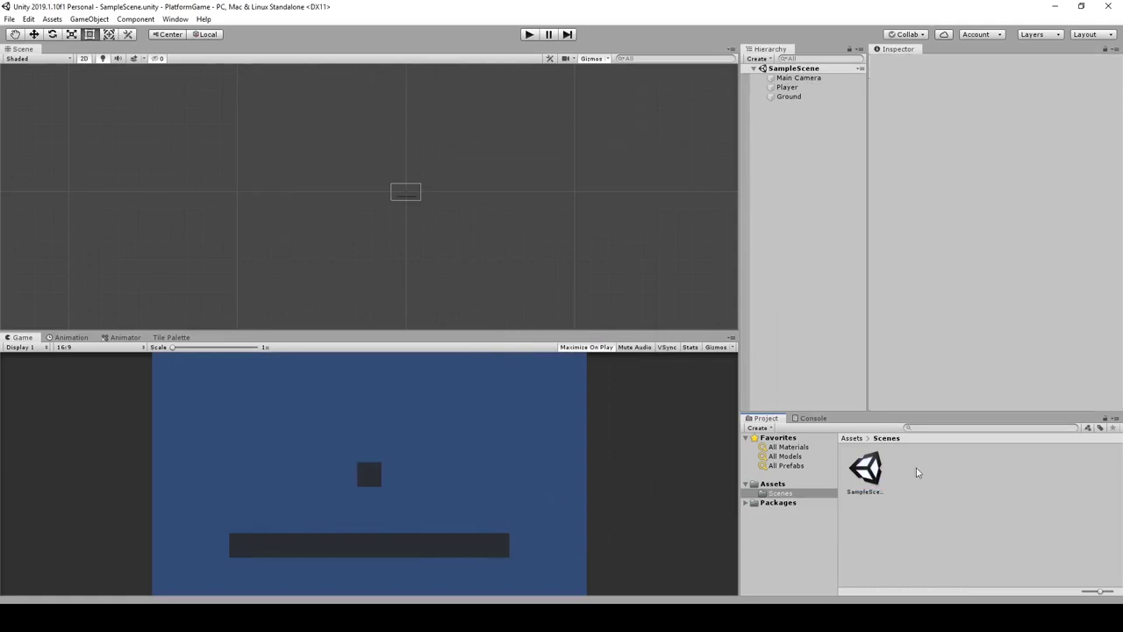
left_click(880, 478)
key("ctrl+d")
double_click(910, 493)
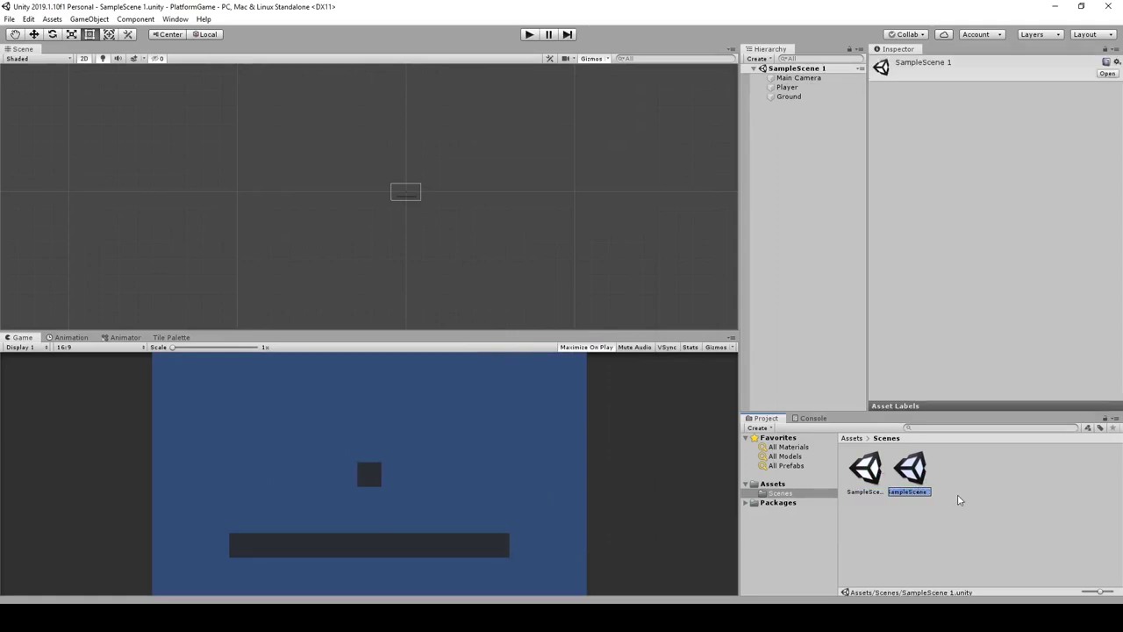
type("Scene_2")
key("Return")
left_click(599, 337)
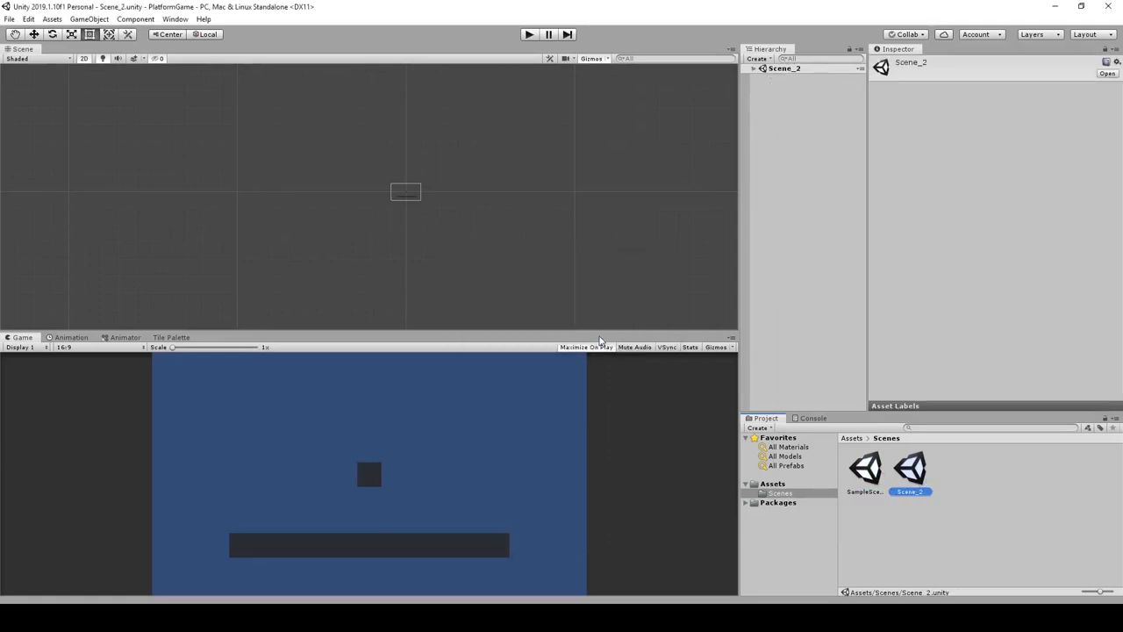
Create a new folder named Sprites inside the project's Assets folder.
left_click(773, 483)
right_click(806, 496)
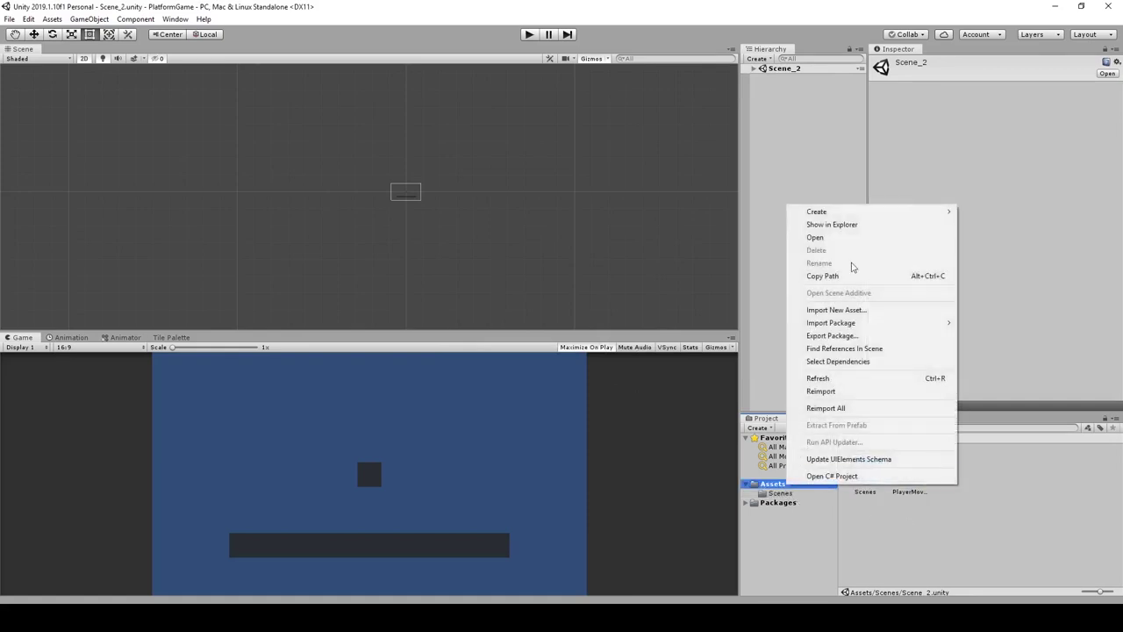
mouse_move(841, 218)
left_click(987, 181)
type("Sprite")
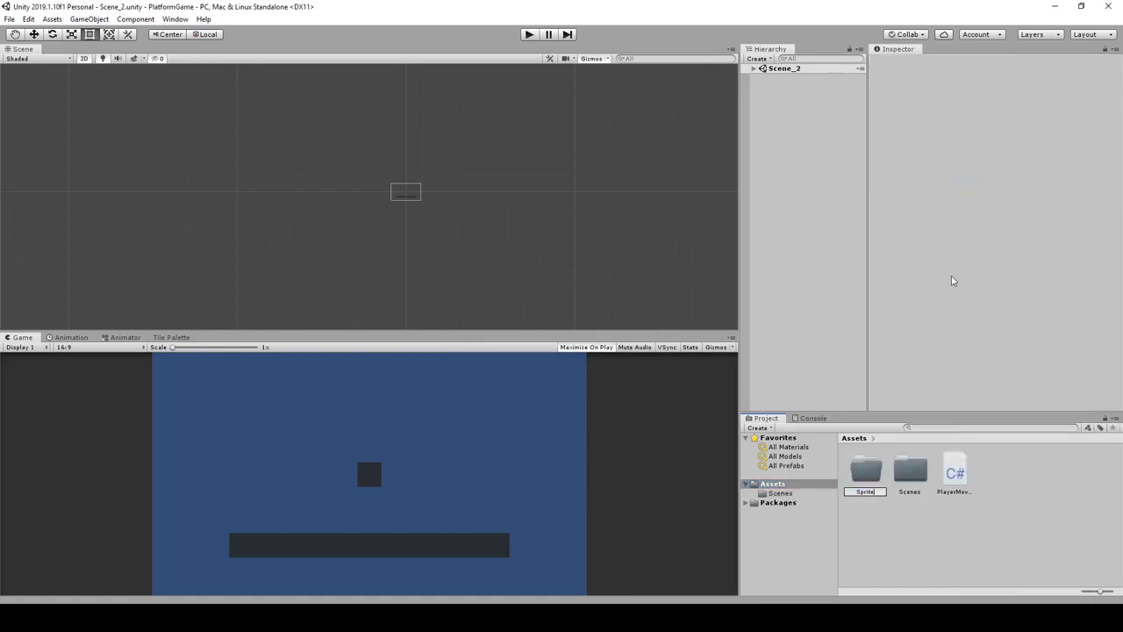
type("s")
key("Return")
Import hero.png and test_ground.png from the sprites folder on disk into the project's Sprites folder.
left_click(99, 617)
left_click(99, 585)
left_click(582, 318)
key("ctrl+a")
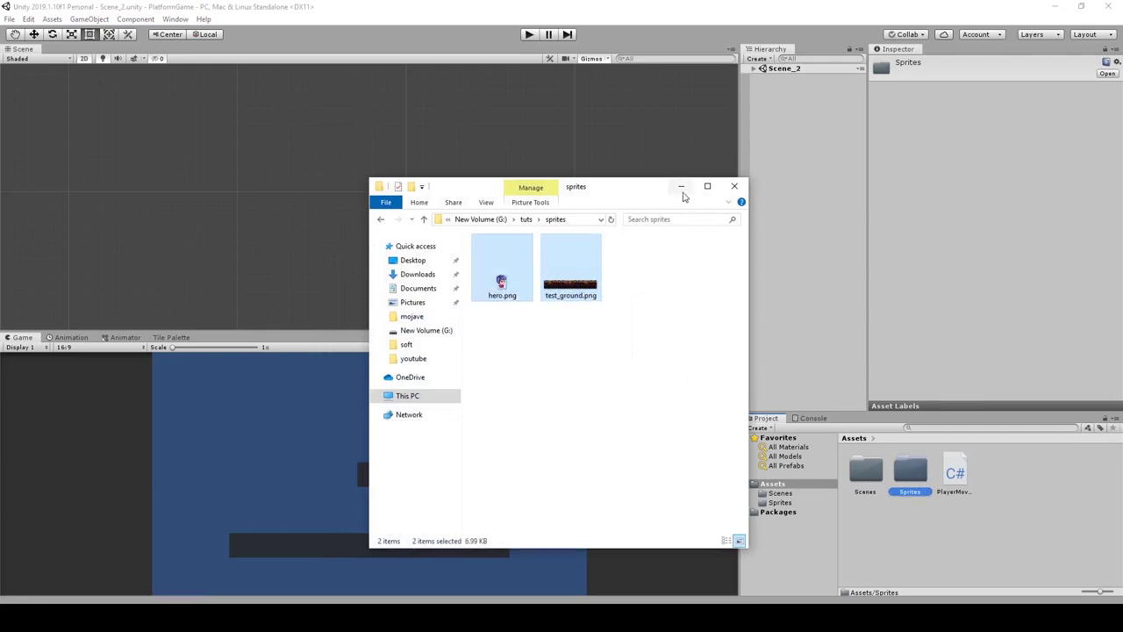
left_click(683, 192)
double_click(916, 473)
Set both sprites' Pixels Per Unit to 1 and Filter Mode to Point (no filter), and apply the import settings.
left_click_drag(863, 525, 930, 483)
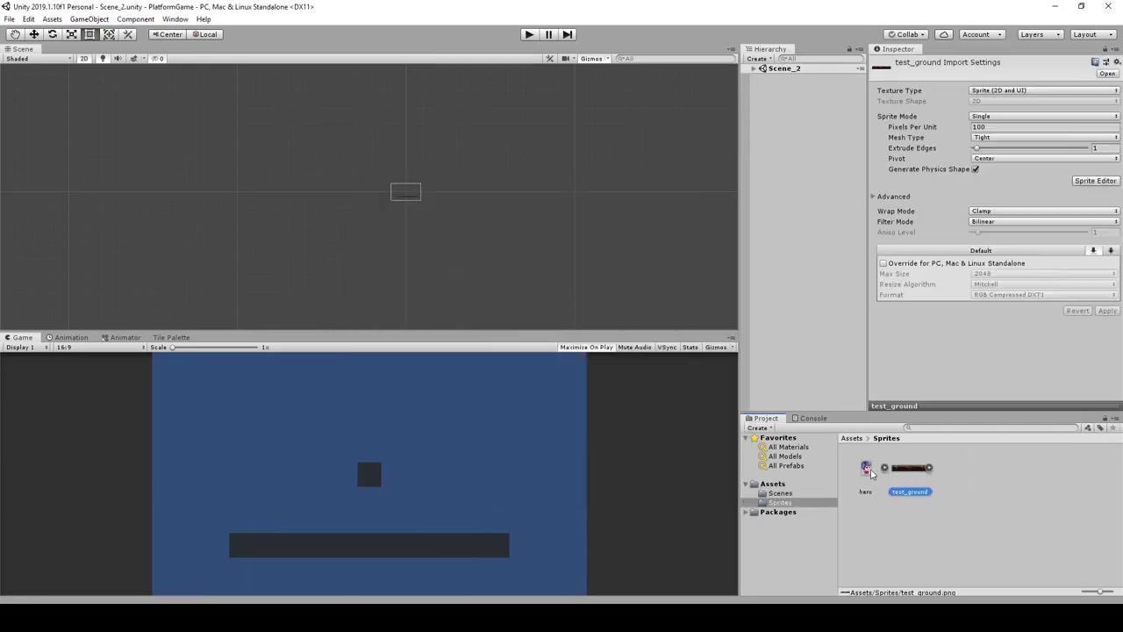
left_click(1001, 221)
left_click(1003, 235)
left_click(1106, 310)
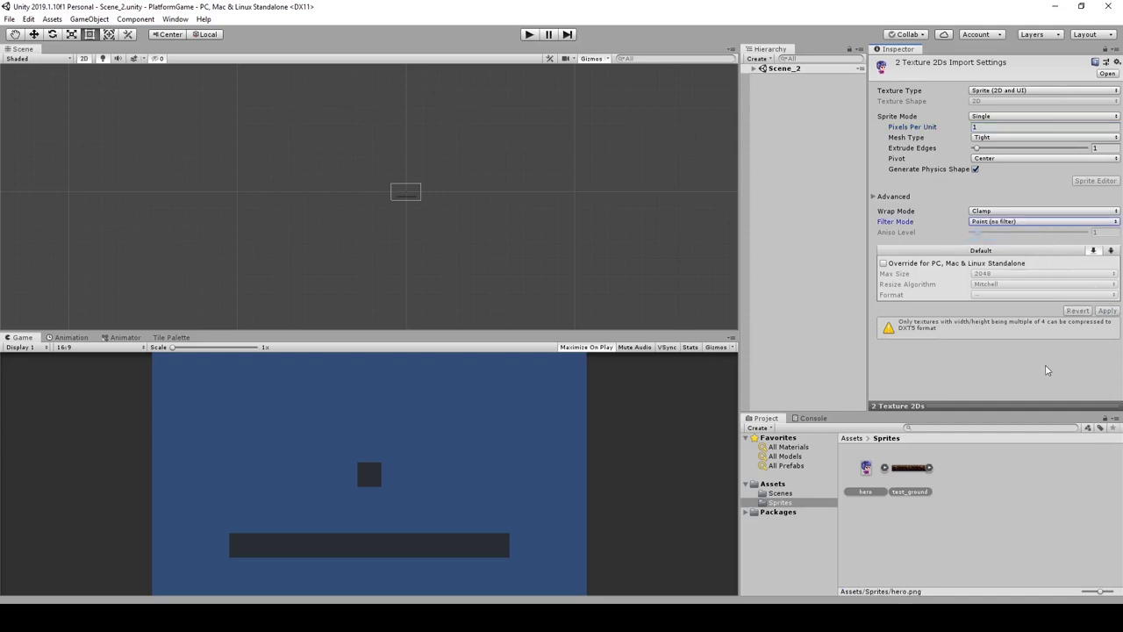
Delete the old Player and Ground objects from Scene_2.
left_click(767, 157)
left_click(754, 70)
left_click(790, 88)
left_click(790, 98, "shift")
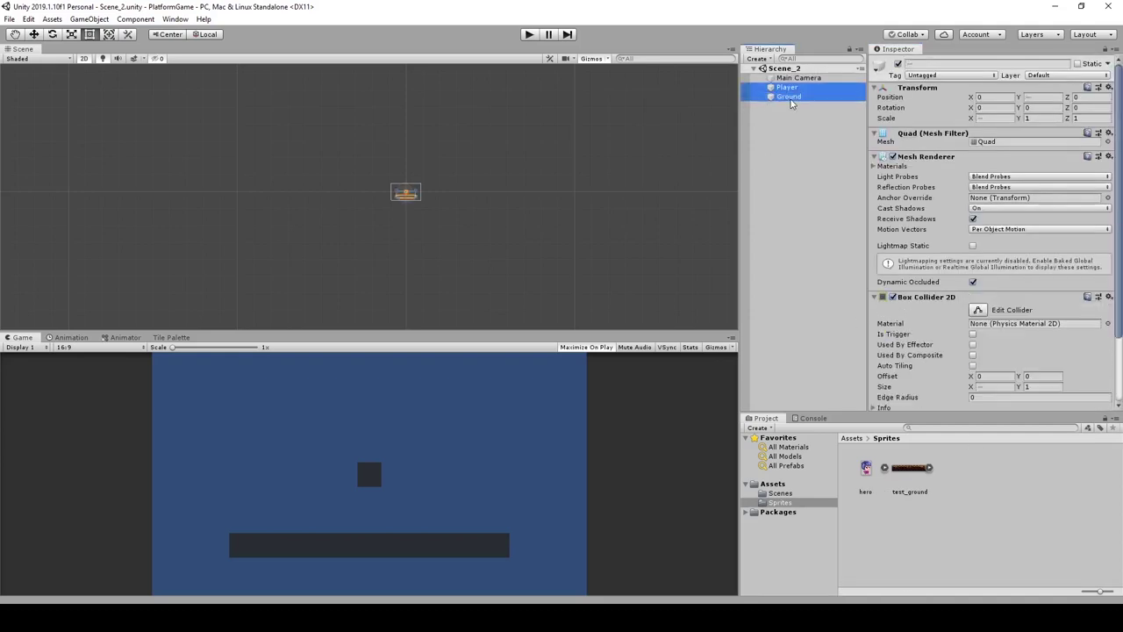
key("Delete")
Place the hero sprite near the centre of the scene.
scroll(409, 180, "up", 4)
scroll(427, 196, "up", 3)
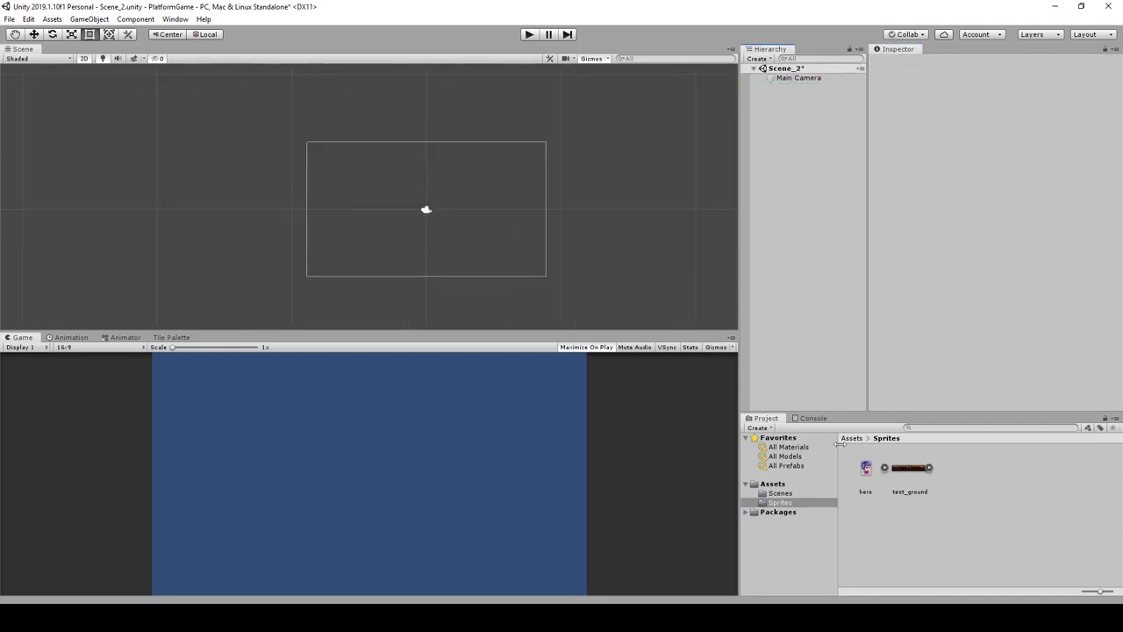
left_click_drag(675, 313, 429, 215)
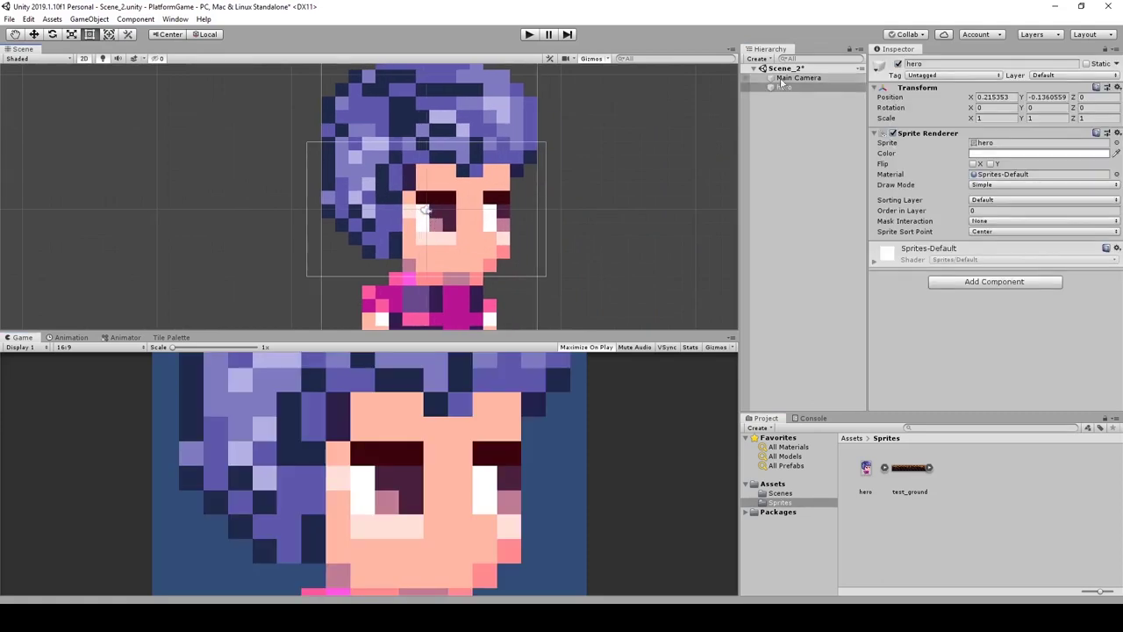
Set the Main Camera's orthographic size to 72.
left_click(786, 79)
left_click(987, 189)
type("72")
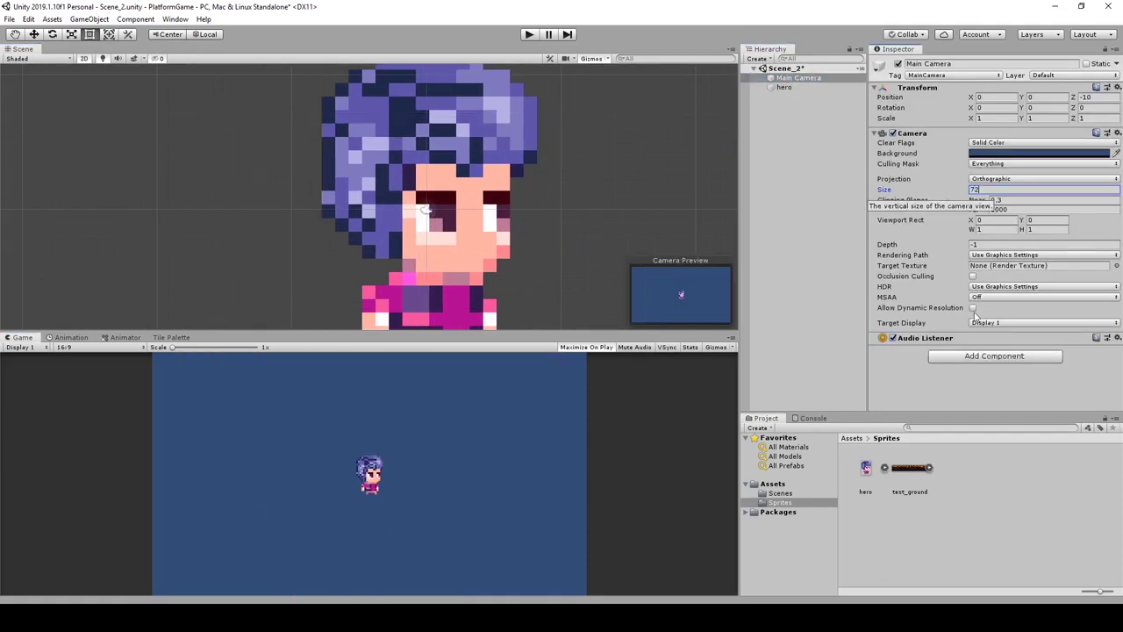
left_click(772, 138)
Place the test_ground sprite below the hero at X 0 and lower it to about Y -56.2.
scroll(509, 230, "down", 4)
middle_click_drag(509, 230, 468, 162)
left_click_drag(910, 469, 464, 301)
scroll(678, 170, "down", 3)
type("0")
left_click(1056, 97)
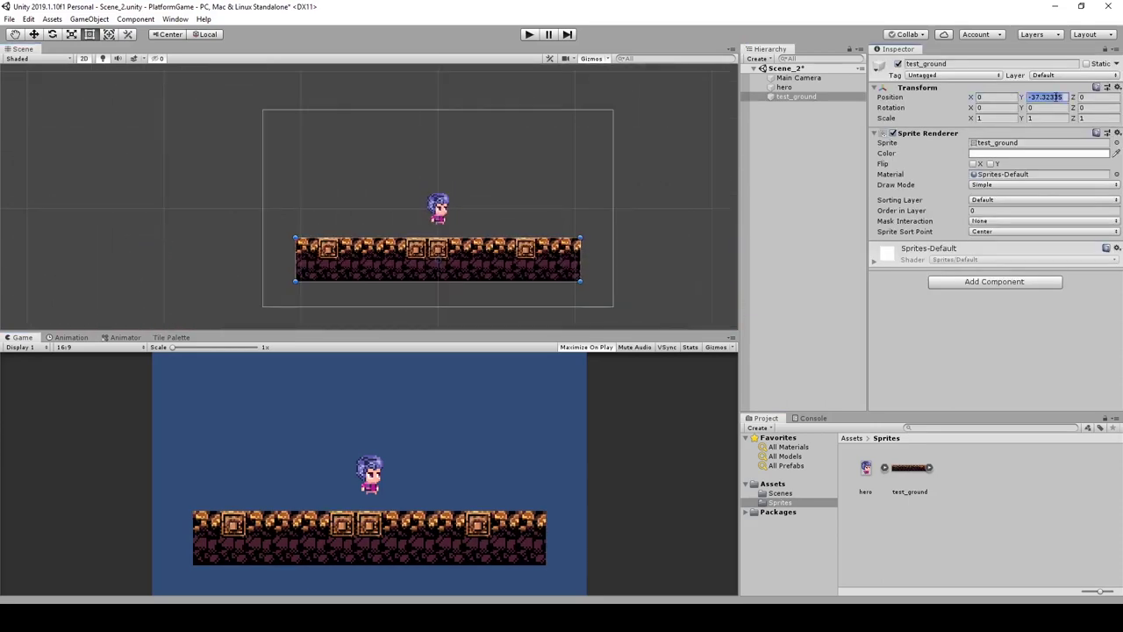
type("-40")
left_click_drag(508, 255, 504, 277)
Raise the hero to about Y 9.7 and give it a Rigidbody 2D with Z rotation frozen.
left_click(437, 210)
left_click_drag(437, 209, 437, 196)
left_click(973, 286)
type("ri")
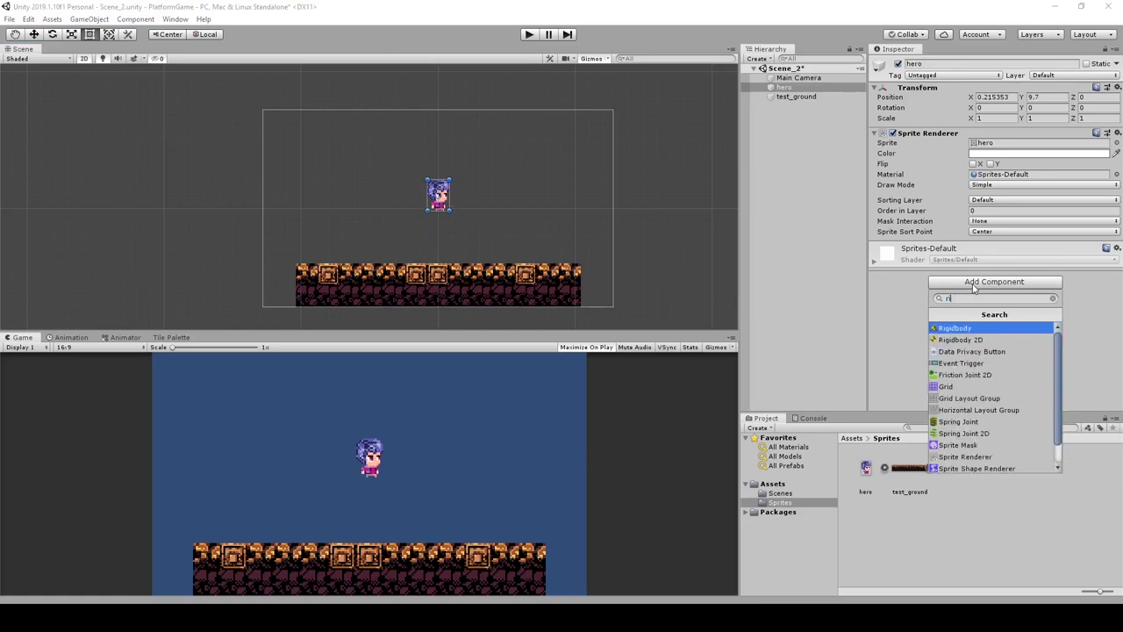
left_click(974, 338)
scroll(977, 316, "down", 3)
Add a Box Collider 2D component to the hero.
left_click(972, 397)
type("bo")
key("Return")
scroll(965, 311, "down", 3)
Attach the PlayerMovement script to the hero and save the scene.
left_click(772, 484)
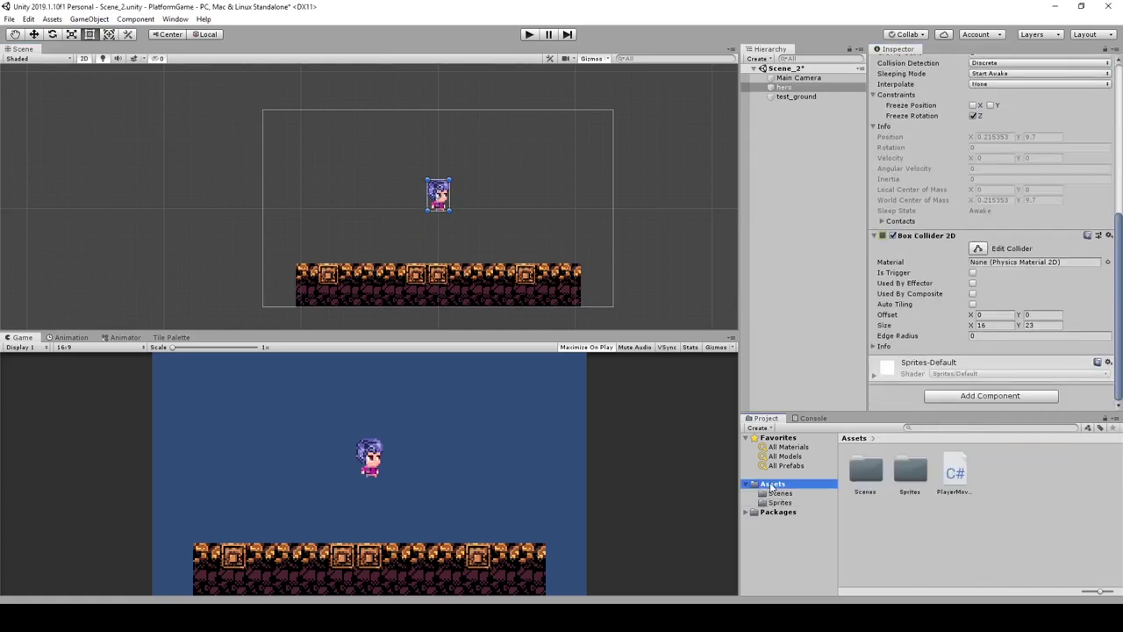
left_click(954, 475)
left_click(784, 86)
scroll(991, 264, "down", 10)
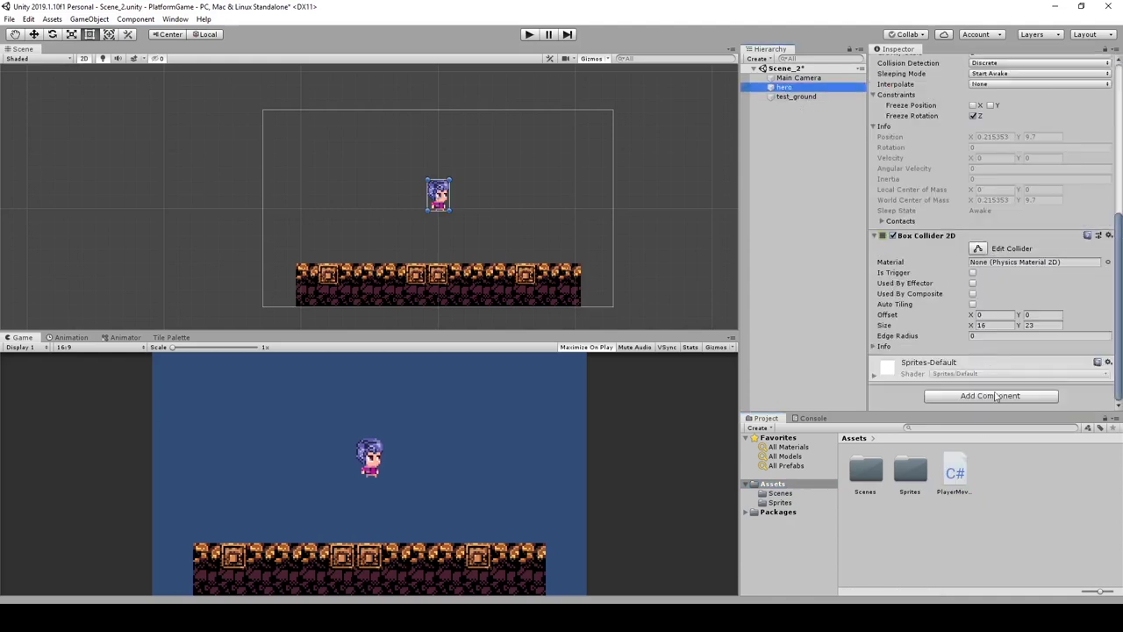
left_click(990, 396)
type("Pla")
key("Down")
key("Return")
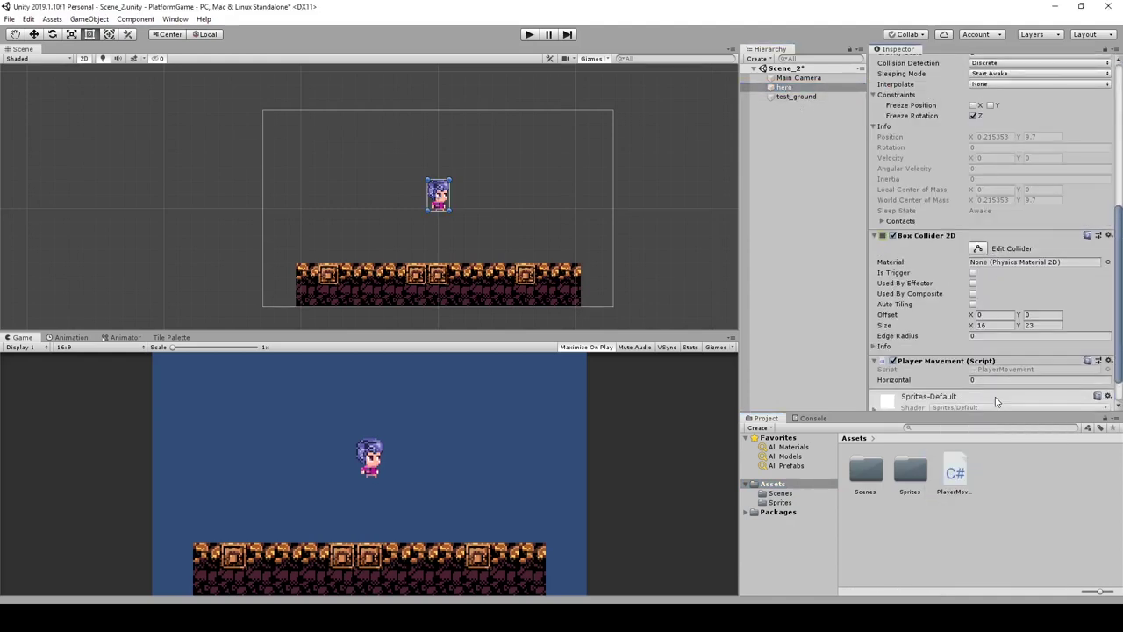
scroll(948, 378, "down", 2)
Add a Box Collider 2D component to test_ground.
left_click(554, 294)
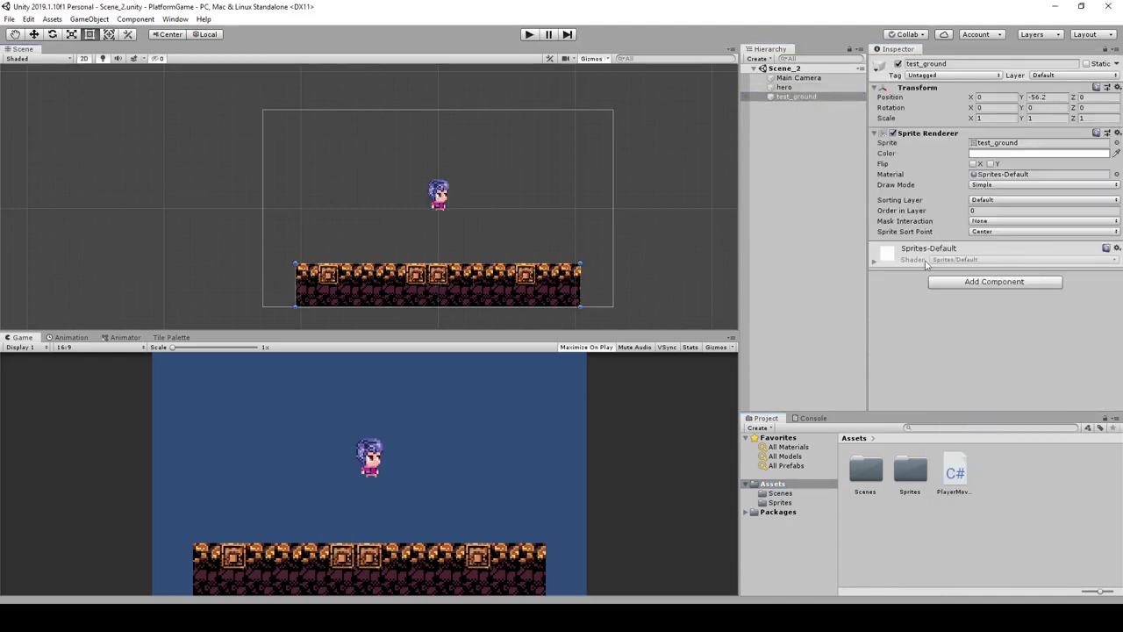
left_click(948, 284)
type("box")
key("Up")
key("Return")
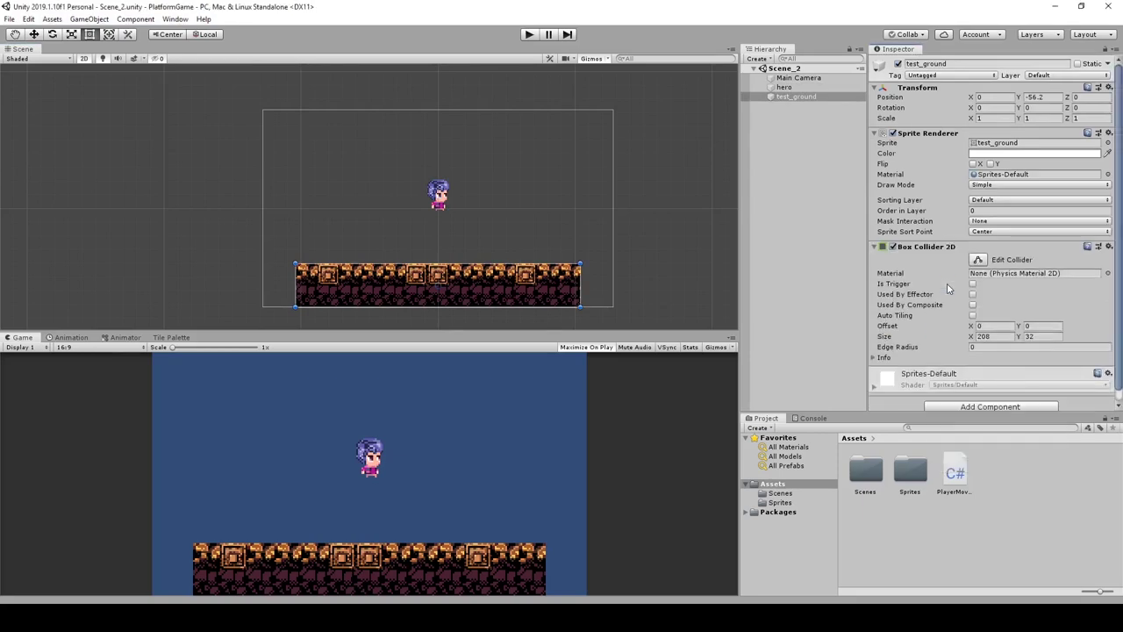
Run the game to check how the hero falls onto the ground, and stop it.
left_click(679, 177)
left_click(526, 35)
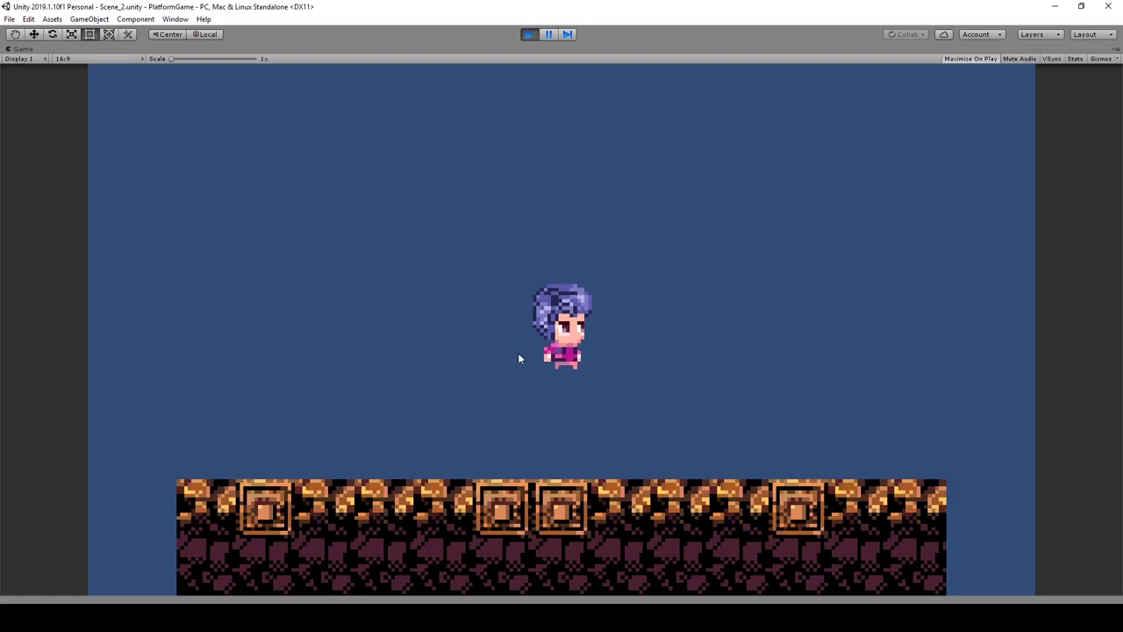
left_click(527, 34)
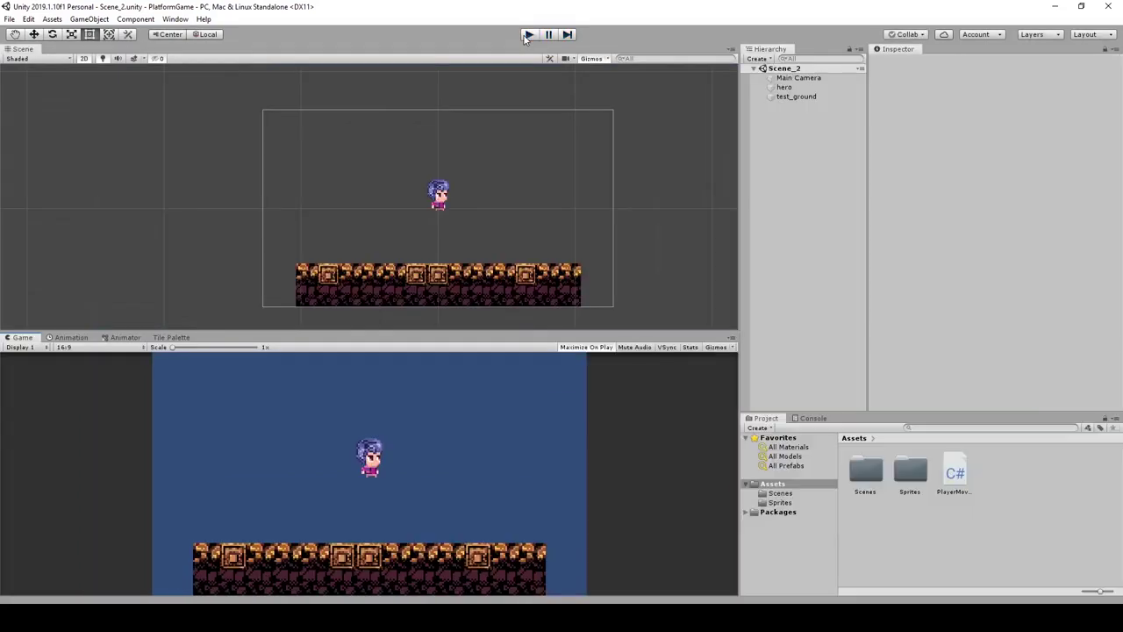
Set the hero's Rigidbody 2D gravity scale to 40 and play-test falling and walking.
left_click(784, 87)
left_click(976, 330)
left_click(530, 35)
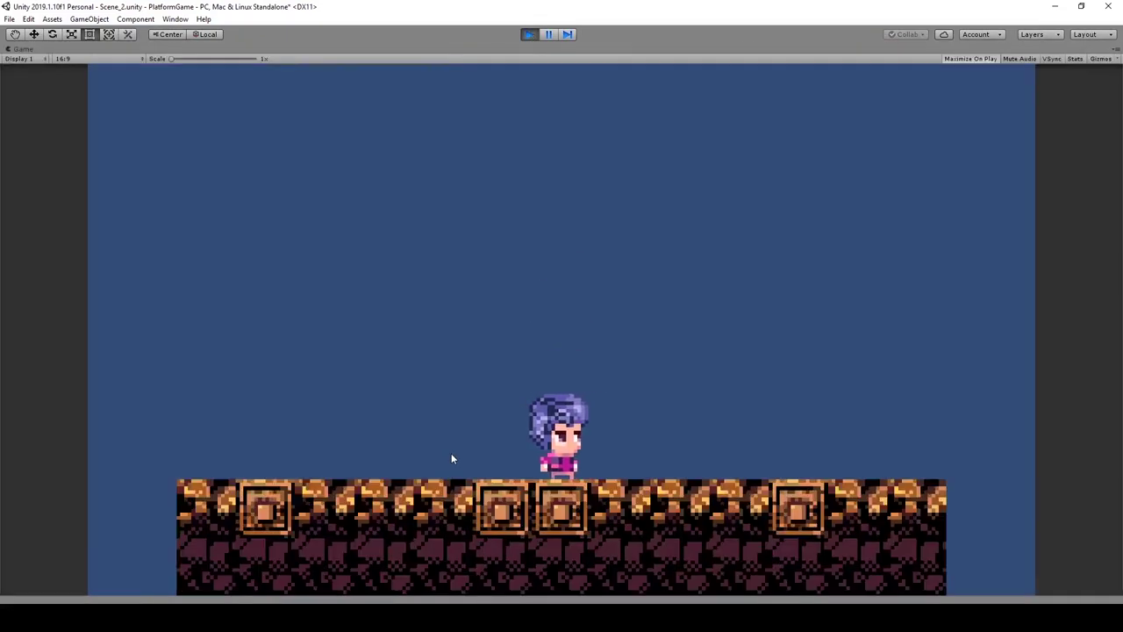
key("a")
left_click(529, 35)
Switch to Visual Studio Code and declare a private float speed of 40f below the horizontal variable in PlayerMovement.cs.
key("alt+Tab")
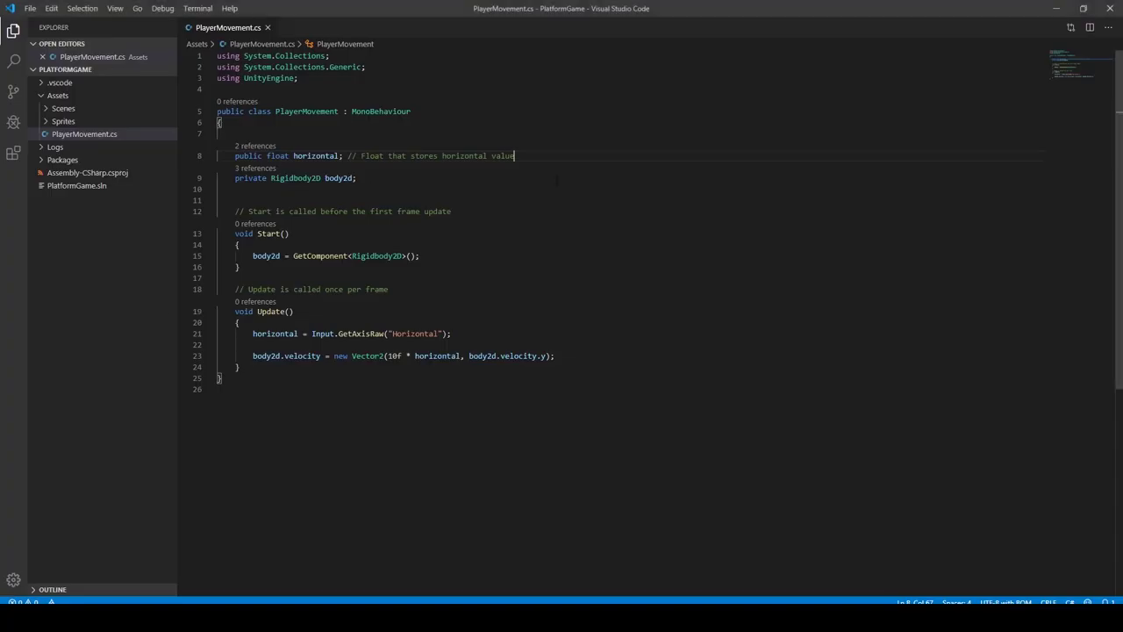
key("Return")
type("private float speed = ")
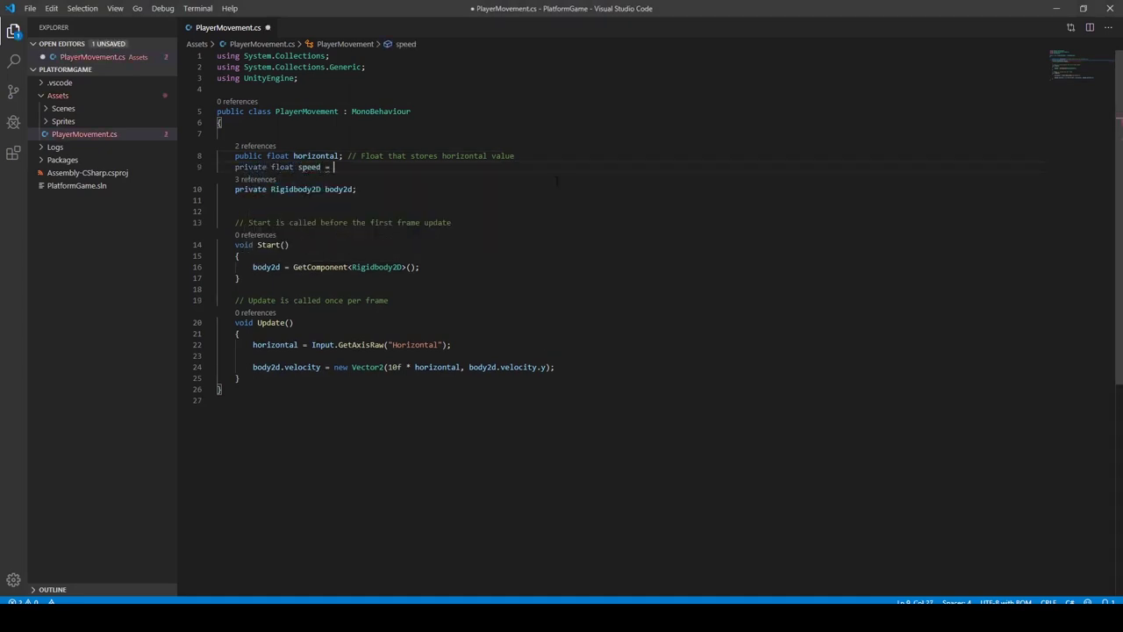
type("40")
key("ctrl+s")
Replace the hard-coded 10f in the body2d.velocity line with the speed variable and save the script.
double_click(310, 178)
key("ctrl+c")
double_click(396, 379)
key("ctrl+v")
key("ctrl+s")
Switch to Unity and play-test the hero's speed by walking in both directions.
key("alt+Tab")
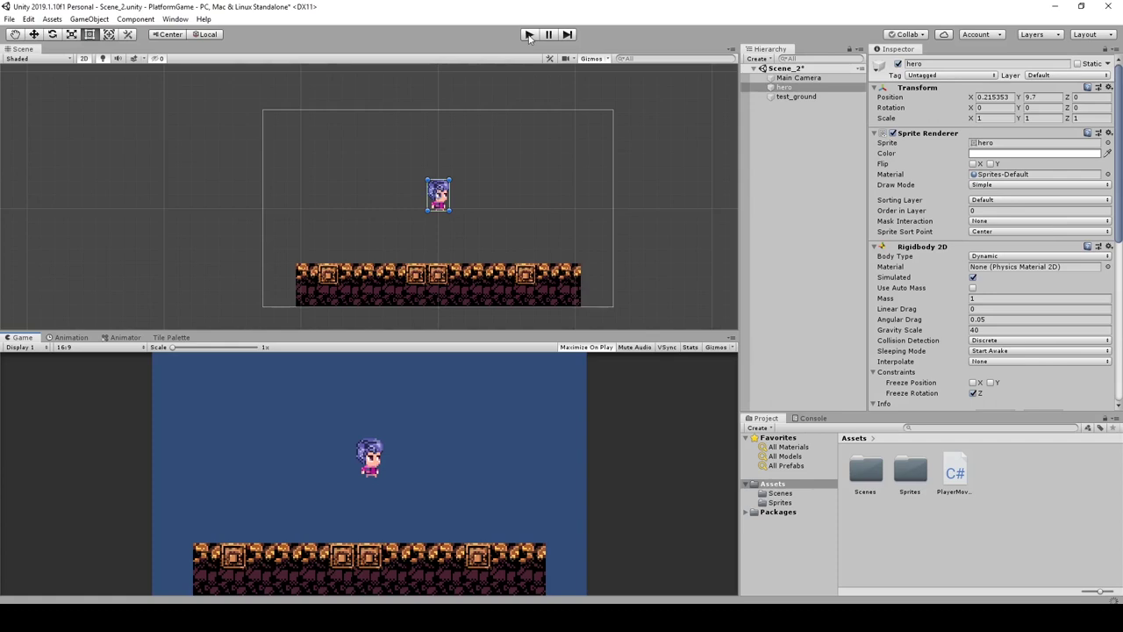
left_click(529, 35)
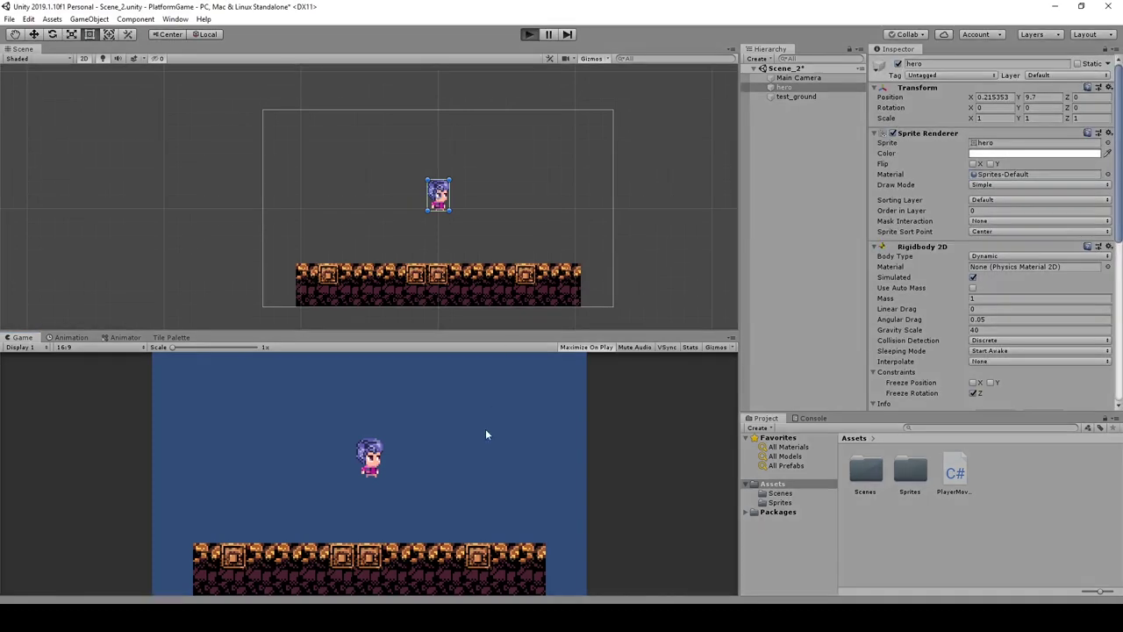
key("Right")
key("Left")
key("Right")
key("Left")
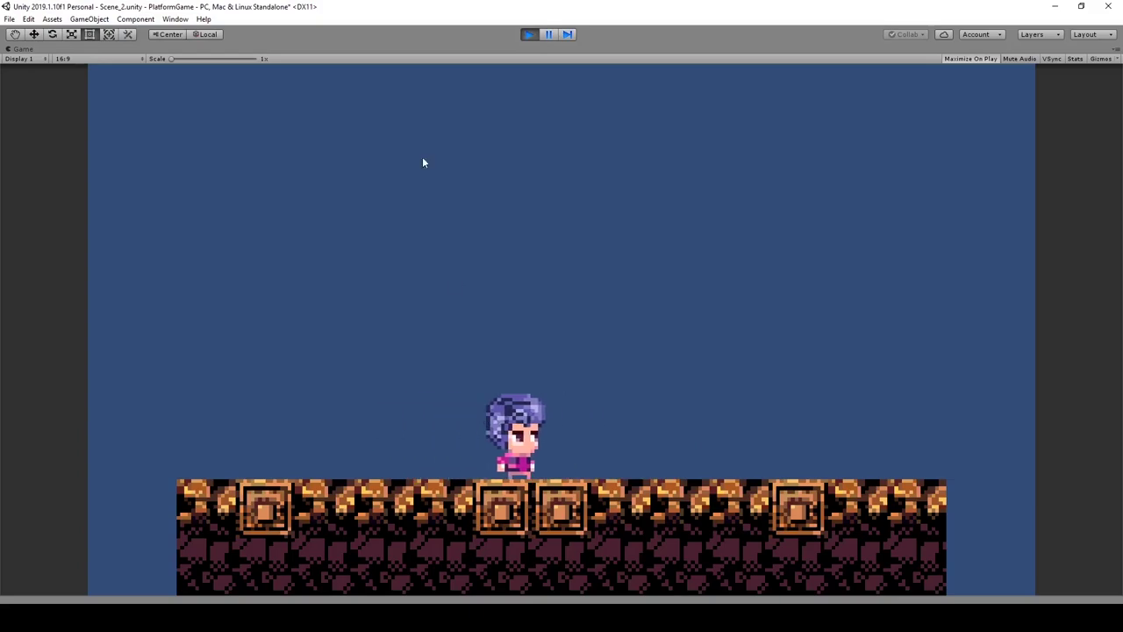
left_click(529, 35)
In Update of PlayerMovement.cs, add an if(horizontal > 0) block that sets transform.localScale to new Vector3(1f,1f,1f), commented "if Player facing right".
left_click(283, 616)
left_click(473, 357)
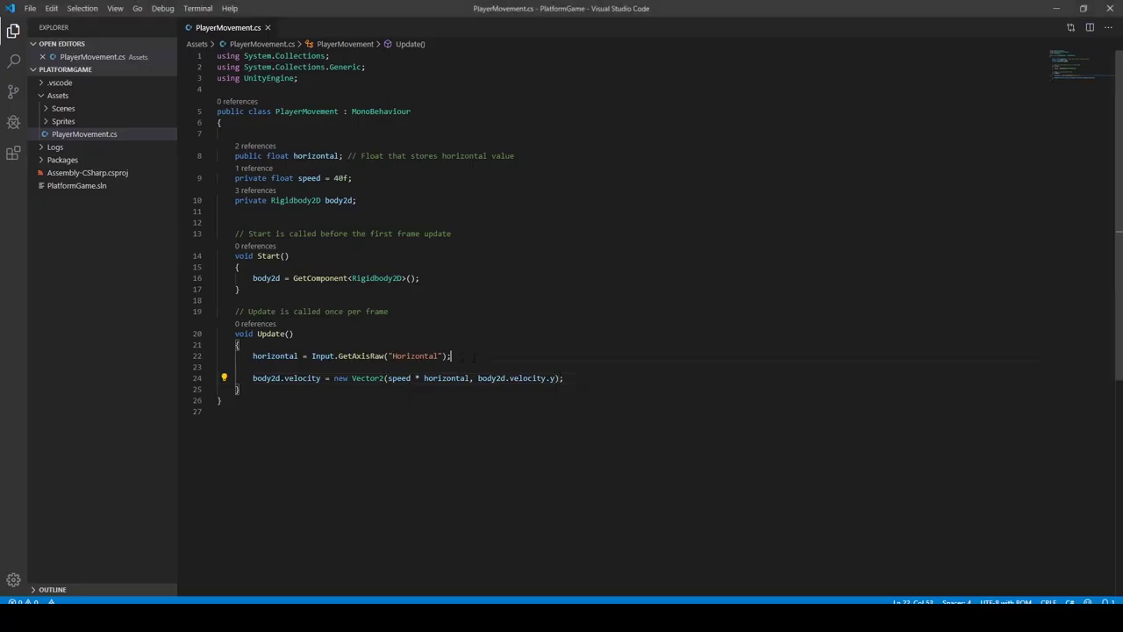
key("Return")
key("Return")
type("if() {")
key("Return")
double_click(275, 356)
key("ctrl+c")
left_click(267, 378)
key("ctrl+v")
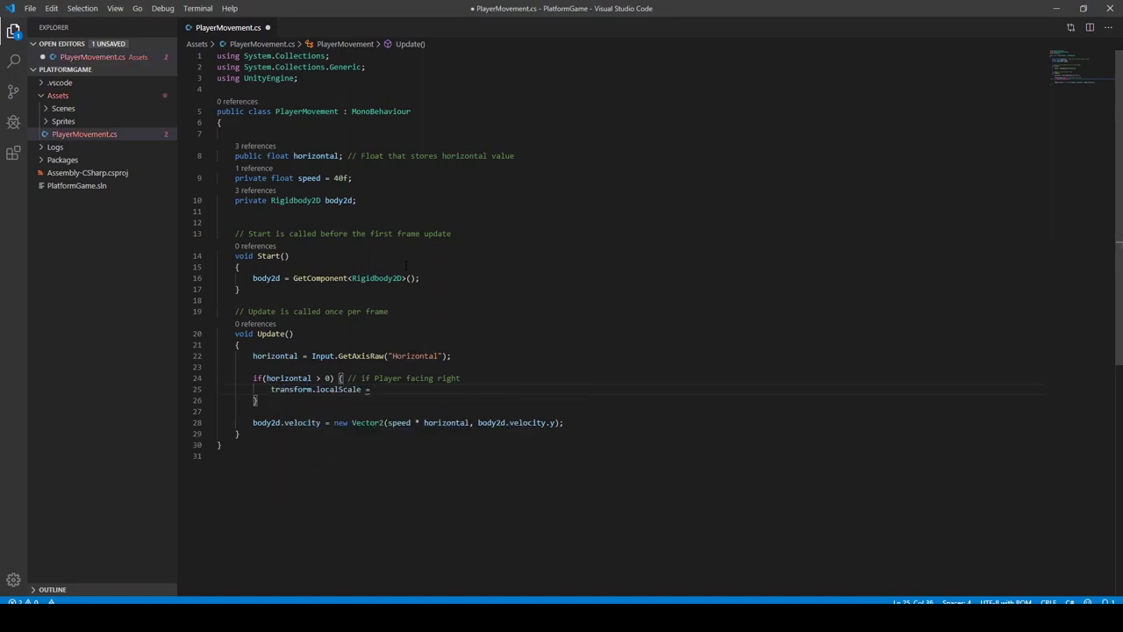
type("Vector3(1f,1f,1f);")
Add an else if(horizontal < 0f) branch and change the first condition's 0 to 0f.
key("Down")
type("else if() {")
key("Return")
left_click_drag(266, 378, 330, 378)
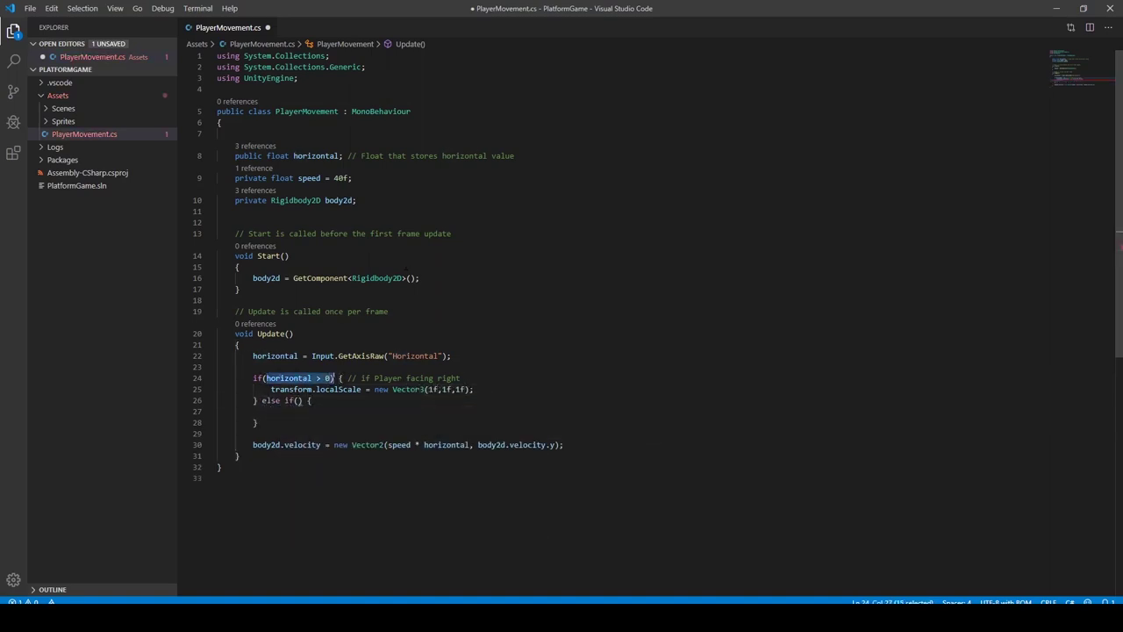
left_click(330, 378)
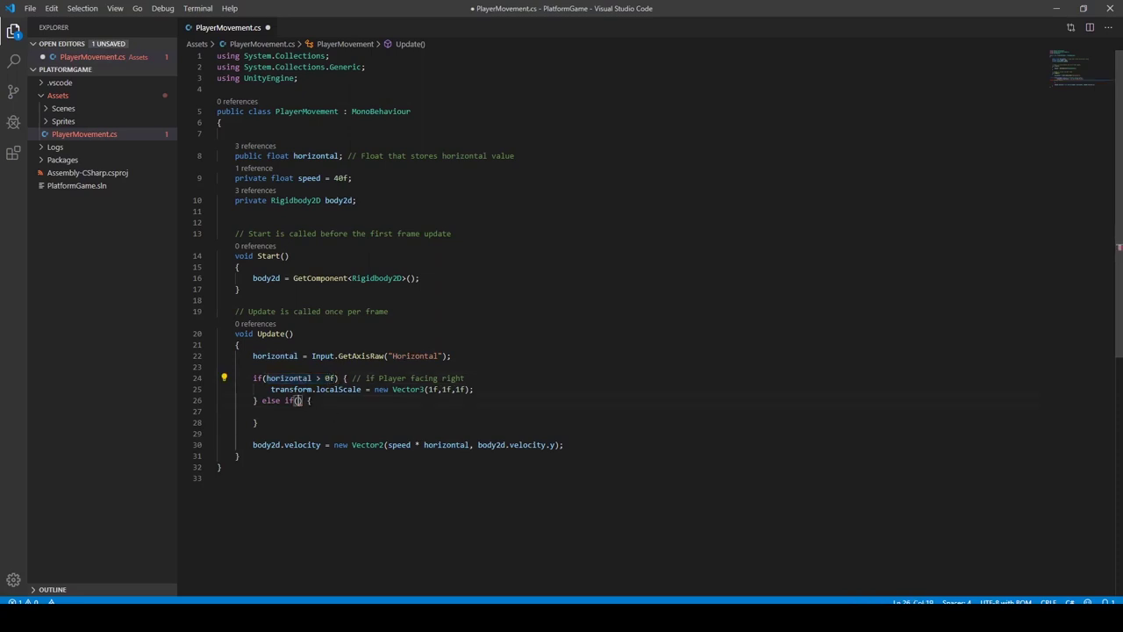
key("shift+Left")
type("<")
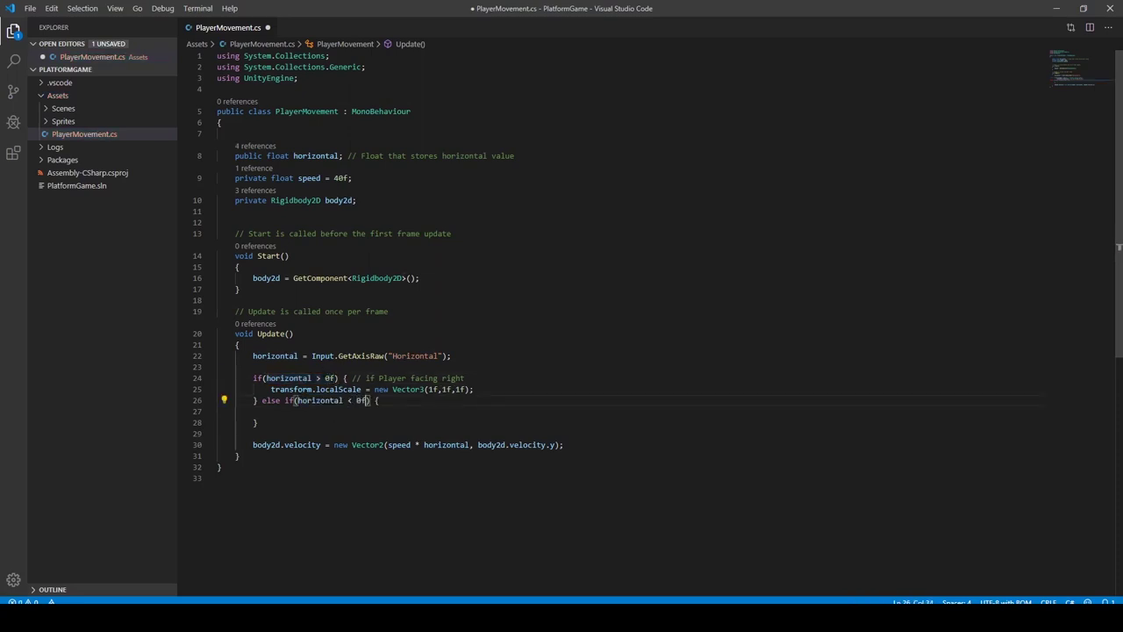
Fill the else-if branch with a localScale assignment for the left-facing hero and save the script.
left_click(312, 422)
key("ctrl+v")
key("ctrl+s")
Switch to Unity, check the Console and play-test whether the hero turns when walking in each direction.
key("alt+Tab")
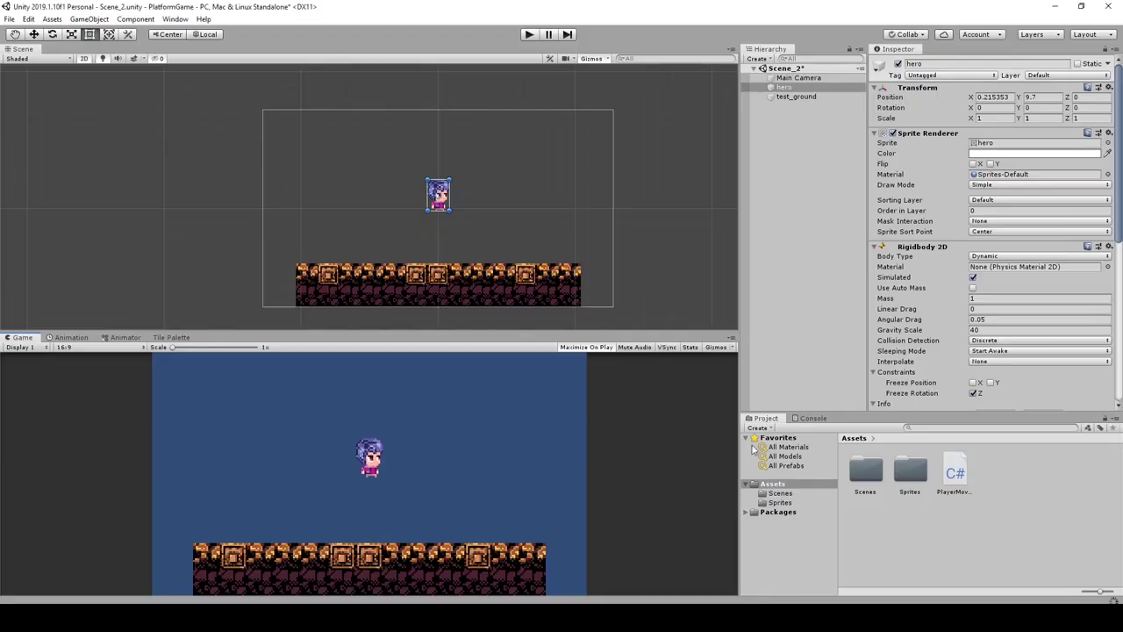
left_click(814, 419)
left_click(765, 418)
left_click(530, 35)
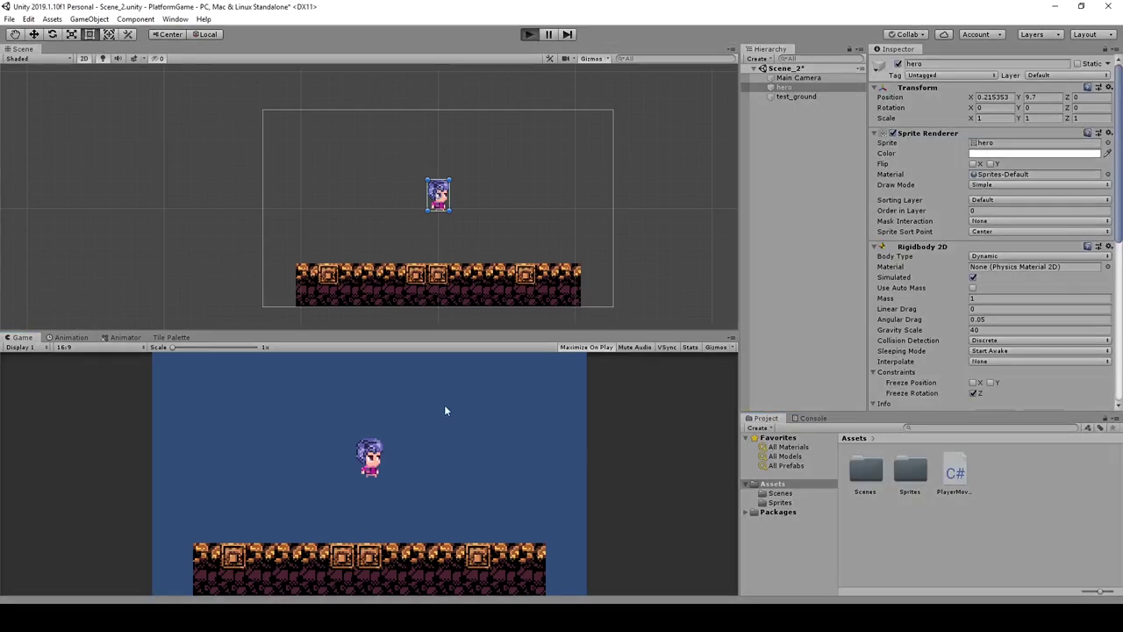
key("Left")
key("Right")
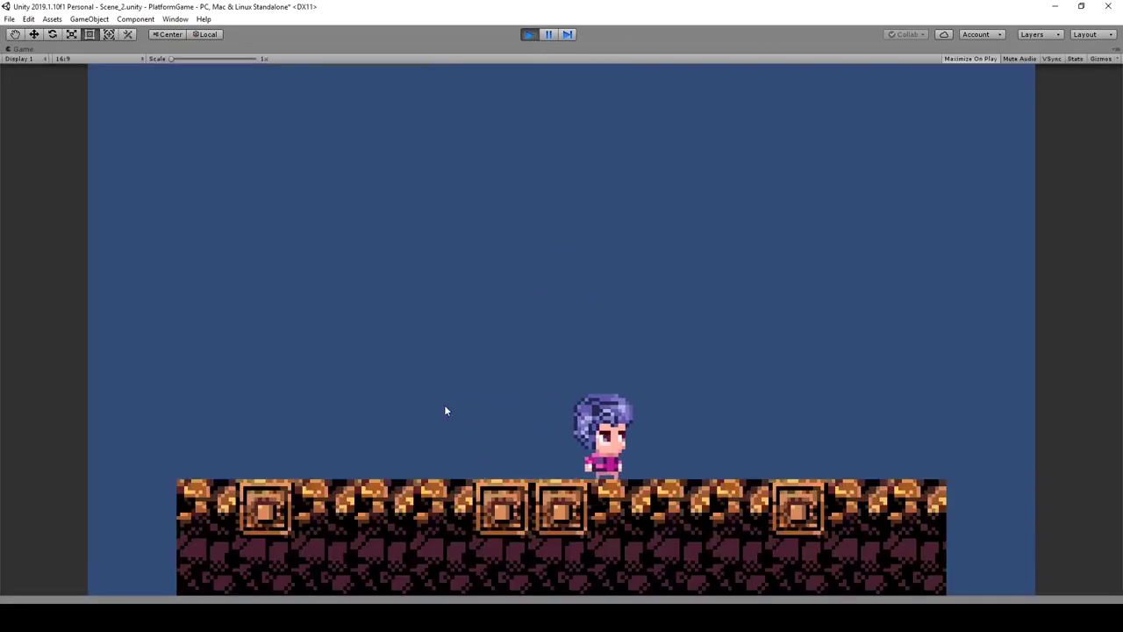
key("Left")
key("Right")
left_click(529, 35)
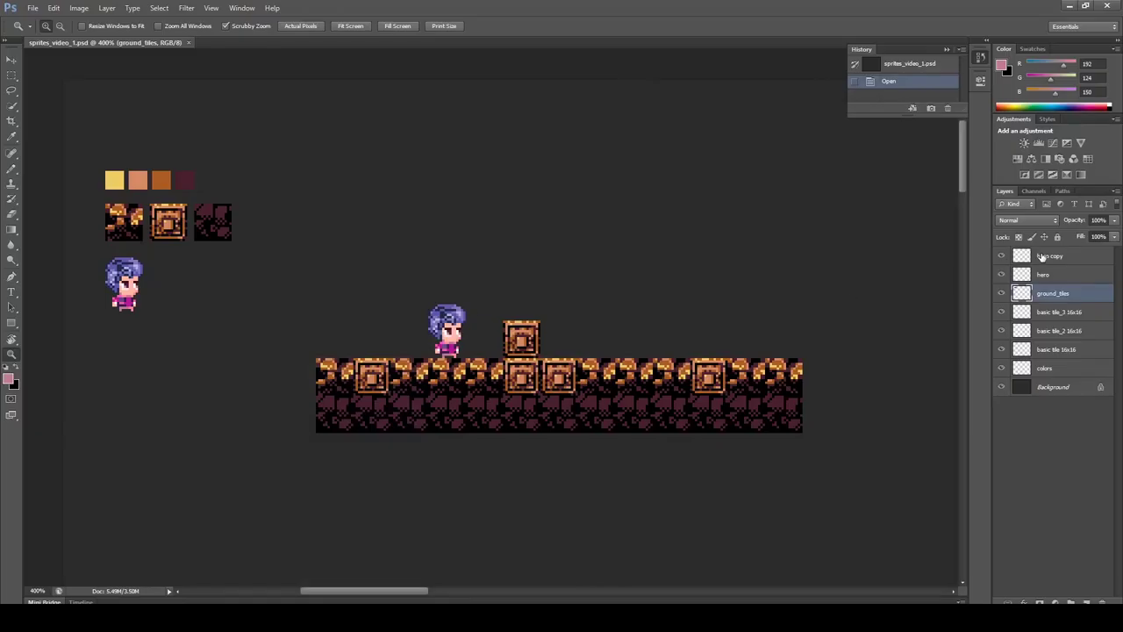
Switch to Photoshop and duplicate the hero copy layer, placing the two heroes side by side on empty canvas.
left_click(1042, 256)
left_click(1002, 256)
left_click(1002, 256)
key("v")
mouse_move(176, 329)
left_mouse_down()
mouse_move(394, 214)
mouse_move(452, 222)
left_mouse_up()
Extend the duplicated hero's back foot one pixel backward using the sampled leg colour.
key("z")
key("z")
left_click_drag(483, 207, 421, 258)
key("e")
left_click(419, 339)
key("u")
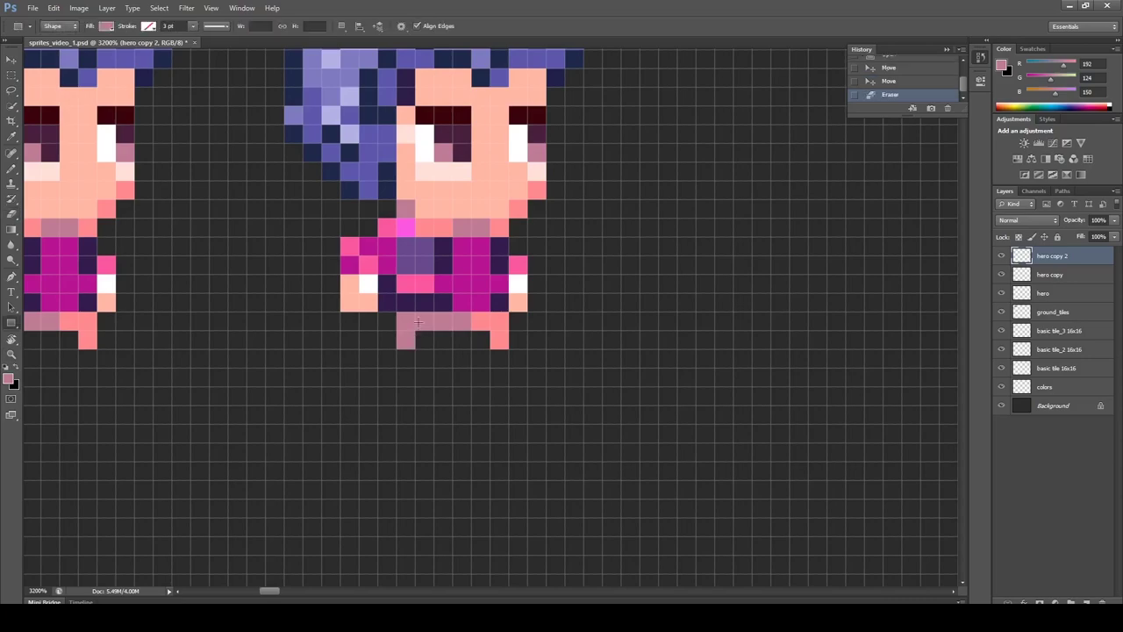
key("i")
left_click(421, 323)
key("b")
left_click(380, 343)
Shift the duplicated hero's front leg one pixel forward and erase the leftover pixels.
mouse_move(472, 386)
left_mouse_down()
mouse_move(527, 324)
mouse_move(513, 332)
mouse_move(509, 300)
left_mouse_up()
key("v")
key("ctrl+d")
key("e")
left_click(499, 340)
left_click(459, 320, "alt")
key("v")
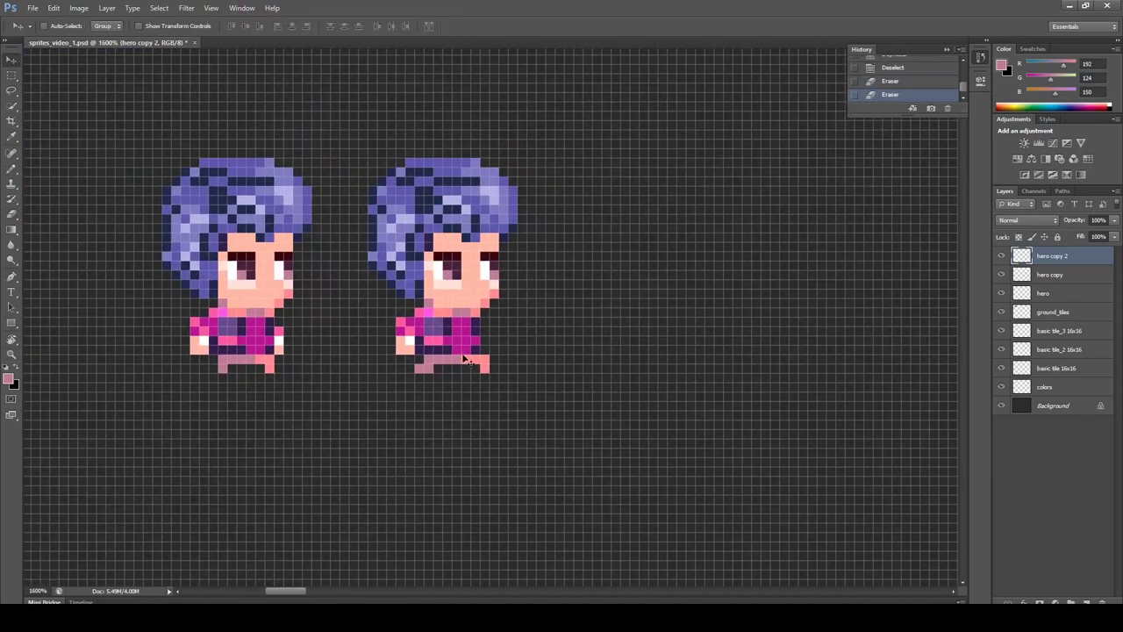
Duplicate the second walking hero and place the copy beside it as a third frame.
left_click_drag(438, 320, 600, 310, "alt+shift")
key("Right")
key("Right")
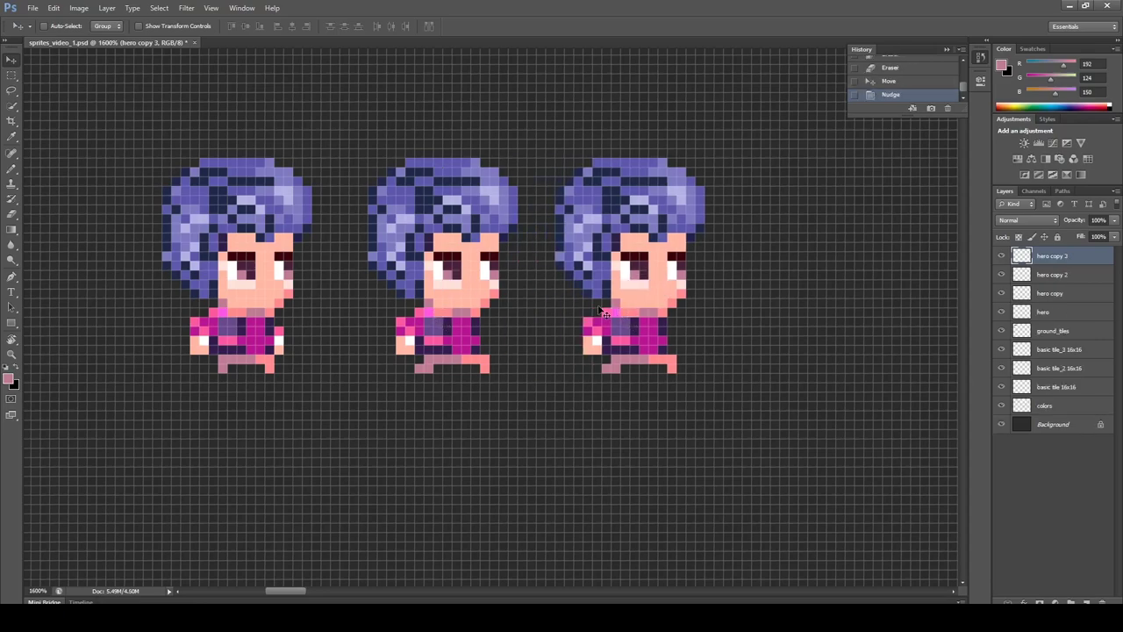
Move the third hero's rear hand and lower sleeve three pixels inward and one pixel up.
key("z")
left_click(603, 277)
left_click(11, 90)
left_click(11, 75)
mouse_move(357, 346)
left_mouse_down()
mouse_move(336, 291)
mouse_move(312, 291)
left_mouse_up()
left_click_drag(527, 339, 551, 363)
key("v")
key("Right")
key("Right")
key("Right")
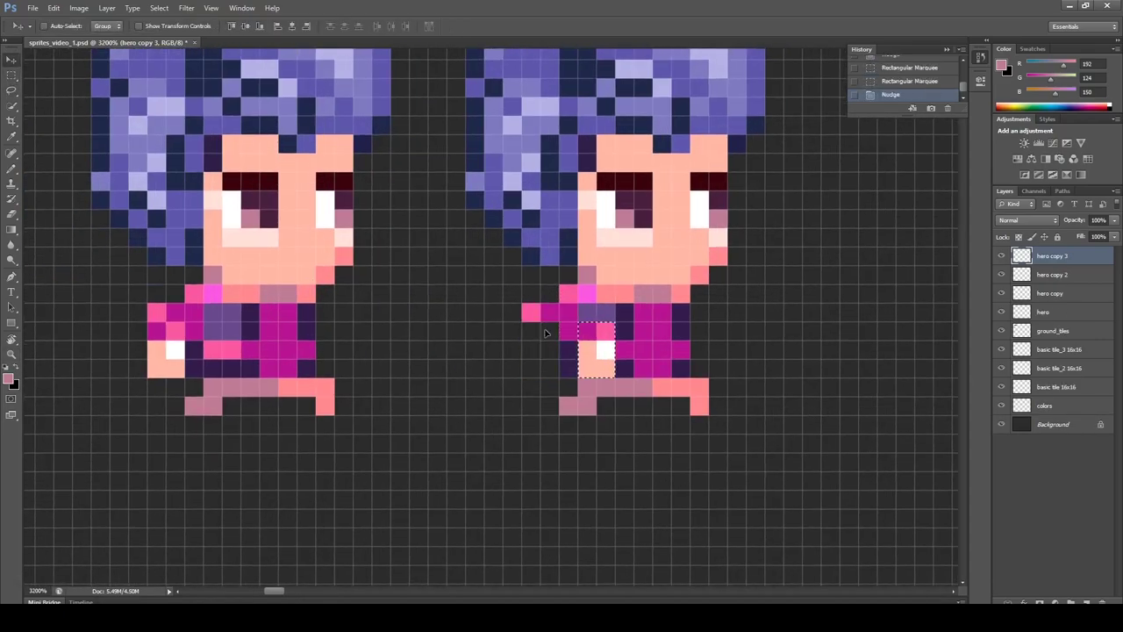
key("Up")
key("Up")
key("Down")
key("Up")
key("ctrl+d")
Repaint the third hero's sleeve with sampled shirt colours and erase the leftover outer pixel.
key("i")
left_click(232, 315)
key("b")
left_click_drag(587, 312, 605, 312)
key("e")
left_click(532, 313)
key("i")
left_click(569, 295)
key("b")
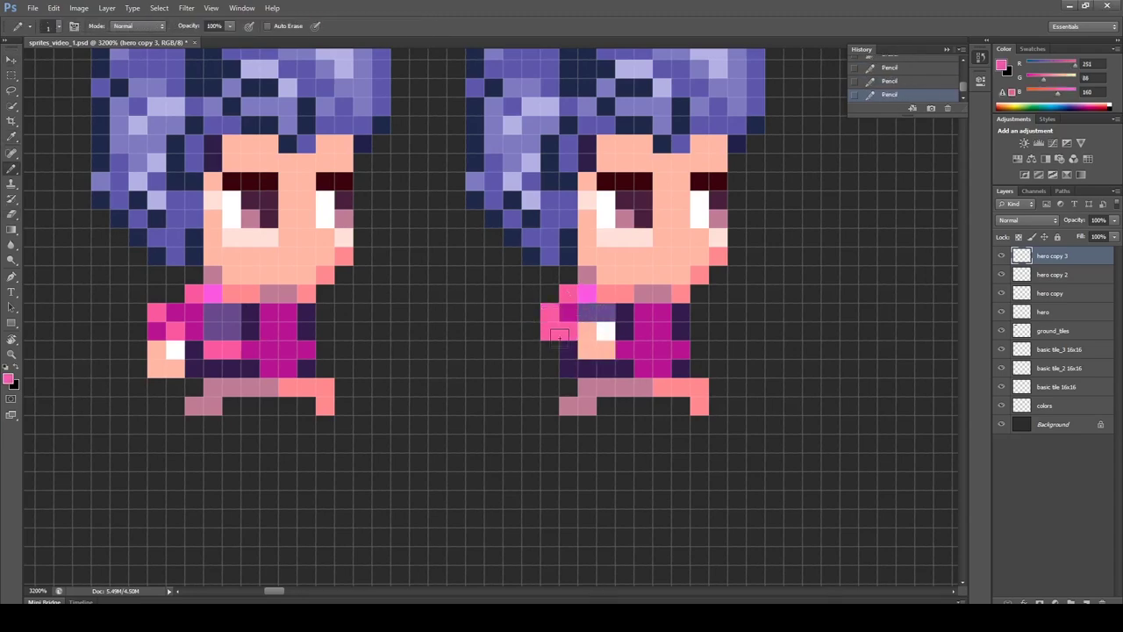
Erase the third hero's front foot pixel and raise the whole sprite by one pixel.
left_click_drag(661, 314, 536, 298)
key("e")
left_click(572, 393)
mouse_move(610, 395)
left_mouse_down()
mouse_move(571, 408)
mouse_move(511, 473)
left_mouse_up()
left_click(473, 463)
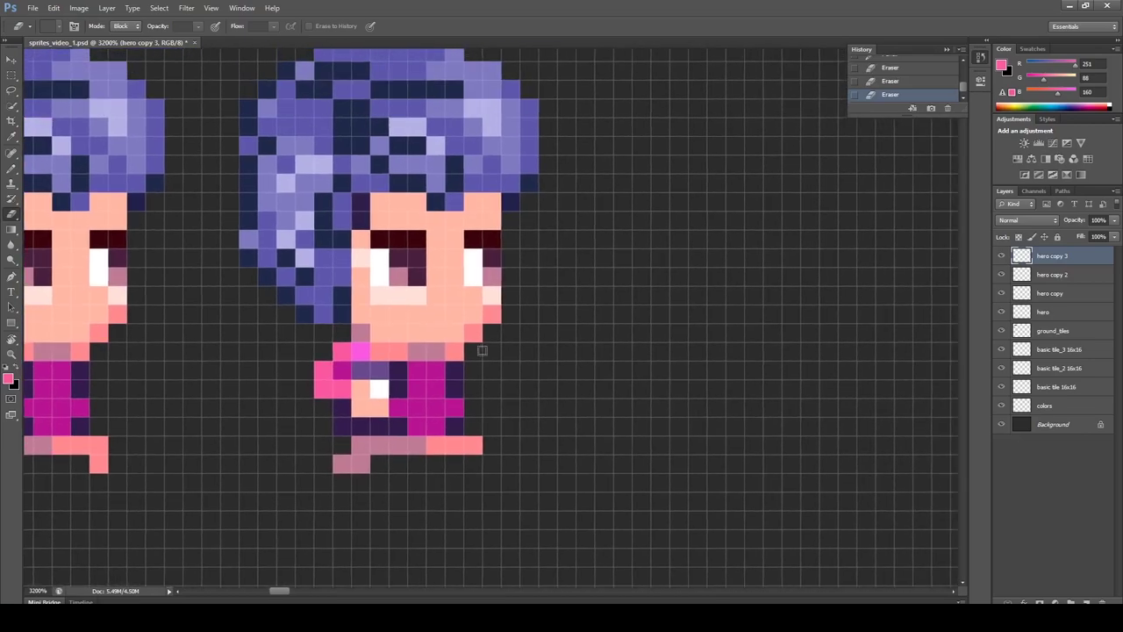
key("z")
left_click(516, 378, "alt")
left_click(516, 379, "alt")
key("v")
key("Up")
Duplicate the hero copy 2 layer and place the new hero beyond the third one as a fourth frame.
key("z")
left_click(402, 394)
left_click_drag(414, 384, 467, 394)
left_click(1002, 276)
left_click(1003, 275)
left_click(1053, 275)
key("v")
left_click_drag(391, 368, 765, 370, "alt")
left_click_drag(586, 405, 444, 393)
Copy the front hand from the first hero and place the pasted hand on the fourth hero.
key("z")
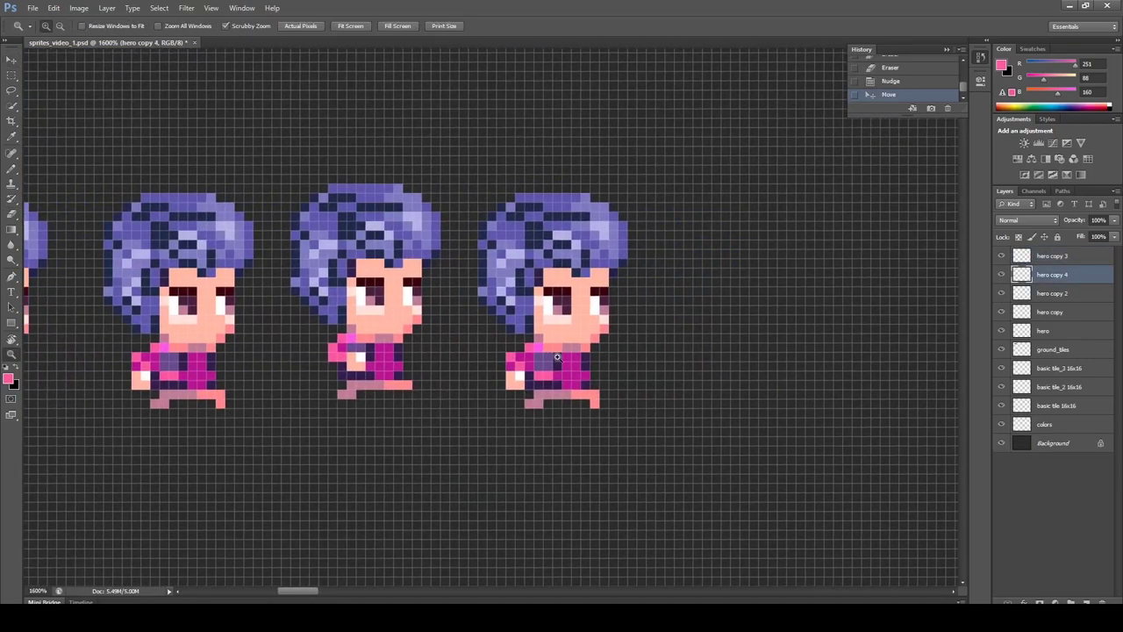
left_click(548, 311)
left_click_drag(506, 363, 539, 322)
left_click_drag(190, 349, 525, 348)
left_click_drag(230, 354, 535, 288)
mouse_move(175, 299)
left_mouse_down()
mouse_move(83, 292)
mouse_move(164, 331)
mouse_move(193, 309)
left_mouse_up()
left_click(11, 76)
key("v")
left_click(565, 234)
left_click(1051, 312)
key("ctrl+c")
key("ctrl+v")
left_click_drag(343, 332, 841, 325)
Move the pasted hand's layer to the top of the stack and merge it with hero copy 3.
left_click_drag(1064, 312, 1072, 251)
left_click(1067, 272, "ctrl")
key("ctrl+e")
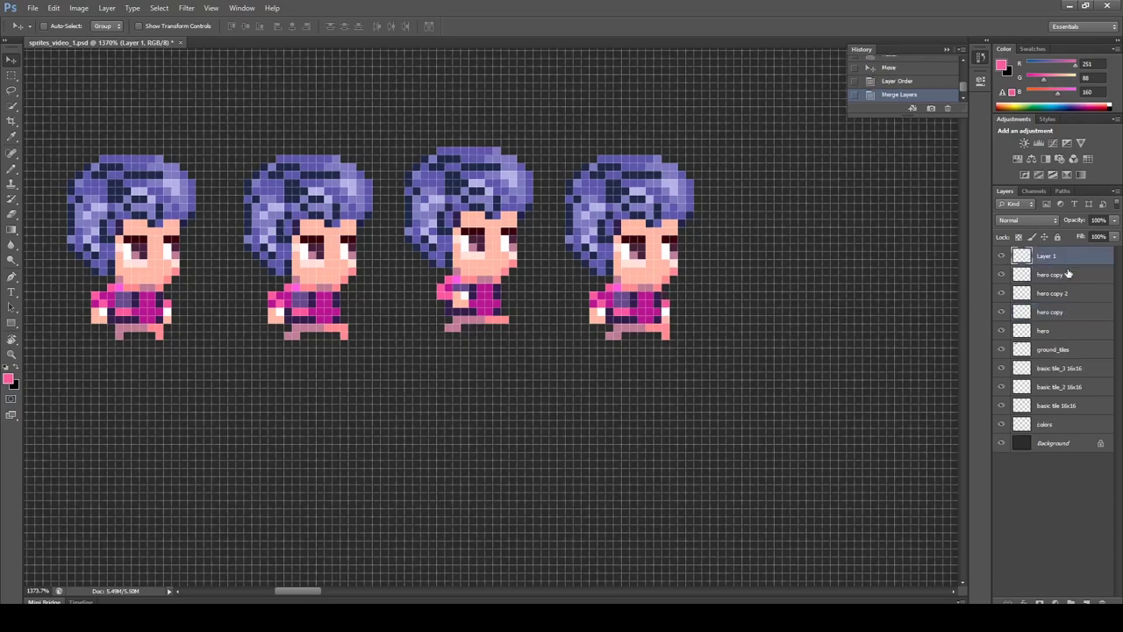
Select the fourth hero frame with a rectangular marquee.
key("z")
left_click(683, 294, "alt")
left_click(684, 285, "alt")
left_click(697, 246)
left_click(697, 246)
key("h")
left_click_drag(682, 315, 223, 66)
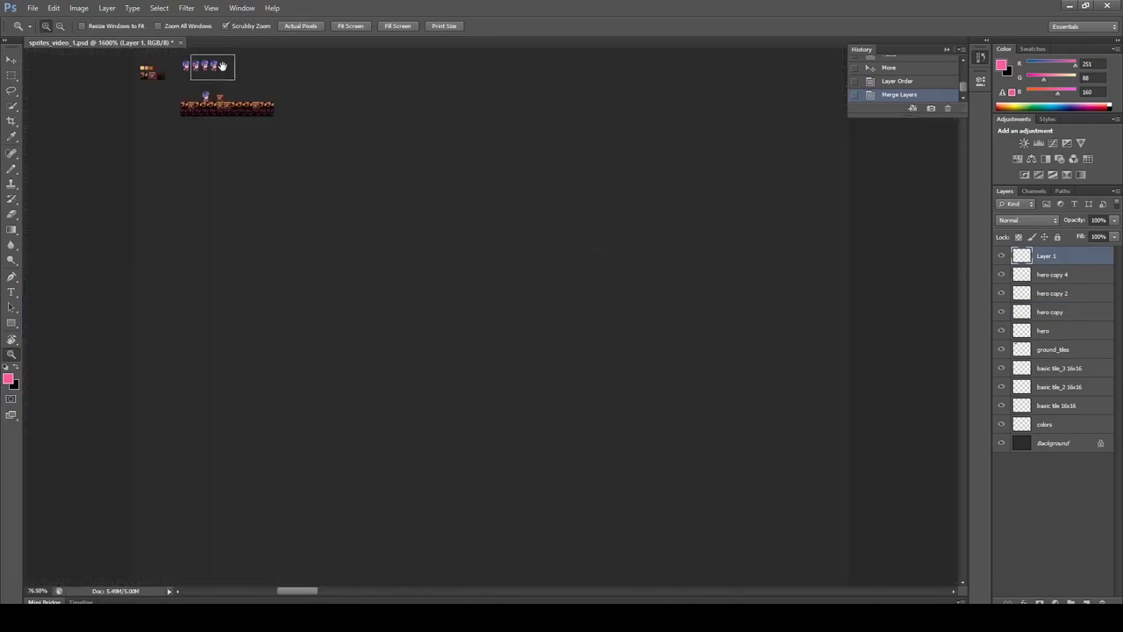
left_click(13, 77)
left_click_drag(562, 355, 431, 325)
left_click_drag(431, 365, 416, 318)
Merge hero copy 4 with Layer 1 and duplicate the selected hero beside it as a fifth frame.
key("v")
left_click_drag(383, 343, 594, 343, "alt")
key("ctrl+z")
left_click(1048, 277, "ctrl")
key("ctrl+e")
left_click_drag(402, 328, 577, 326, "alt")
key("ctrl+d")
Shift the fifth hero's front foot one pixel inward and erase the extra back-foot pixel.
key("z")
left_click(585, 376)
left_click(12, 77)
mouse_move(628, 352)
left_mouse_down()
mouse_move(602, 393)
mouse_move(608, 374)
left_mouse_up()
key("v")
key("ctrl+d")
key("e")
left_click(489, 383)
Select the fifth hero and duplicate it onto the empty canvas beside it as a sixth frame.
left_click(522, 258, "alt")
left_click(514, 217)
left_click(582, 228)
left_click(583, 228)
key("h")
left_click_drag(570, 250, 227, 64)
left_click(12, 79)
left_click_drag(413, 79, 538, 172)
left_click_drag(540, 169, 366, 406)
key("v")
left_click_drag(433, 369, 629, 368, "alt")
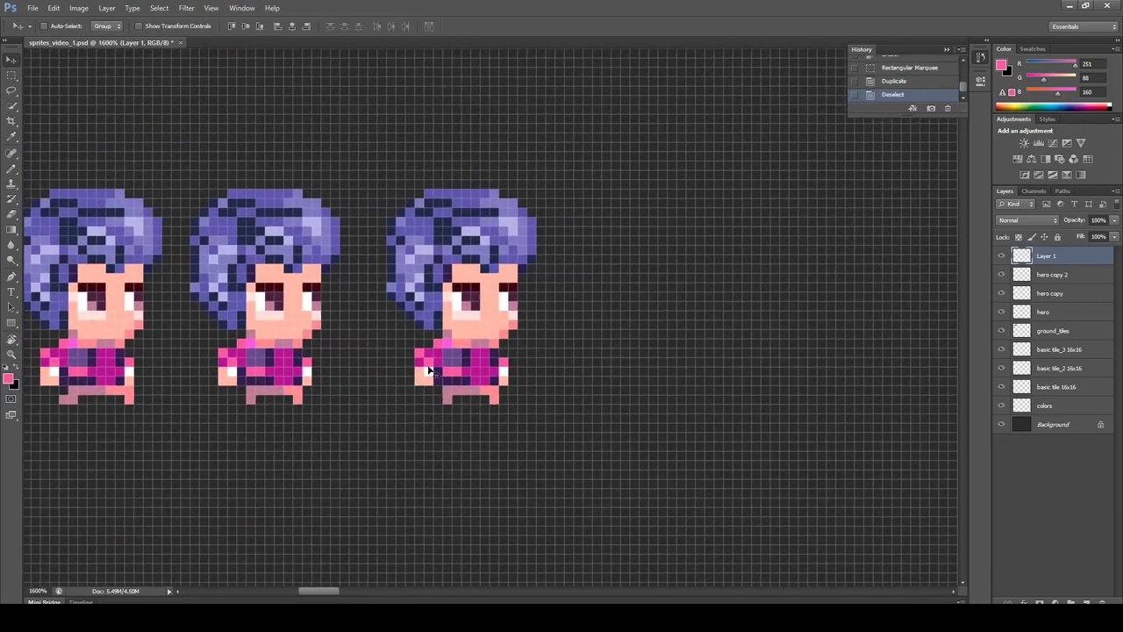
Redraw the sixth hero's legs close together under the body and erase its front hand.
left_click(485, 398, "alt")
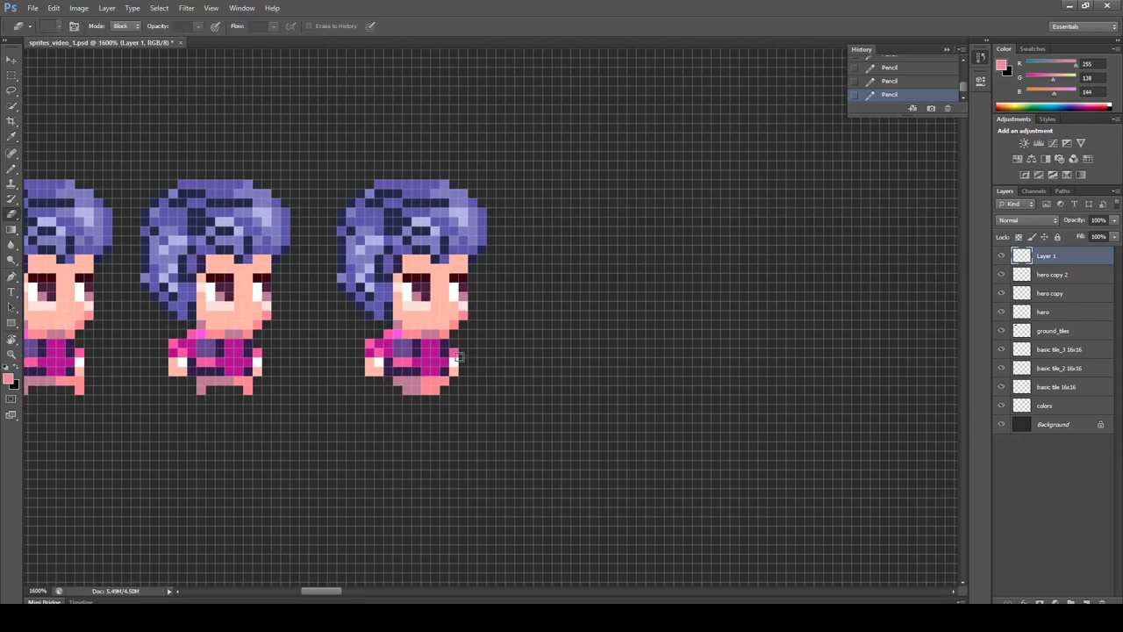
left_click(1001, 257)
left_click(1001, 257)
left_click_drag(454, 353, 454, 373)
Move the sixth hero's rear hand one pixel outward and extend the magenta sleeve to meet it.
key("z")
left_click(413, 353)
key("b")
key("m")
left_click_drag(303, 344, 355, 397)
key("ctrl+d")
key("v")
mouse_move(337, 384)
left_mouse_down()
mouse_move(321, 368)
mouse_move(330, 377)
mouse_move(312, 376)
left_mouse_up()
key("u")
left_click(312, 376)
key("Escape")
key("b")
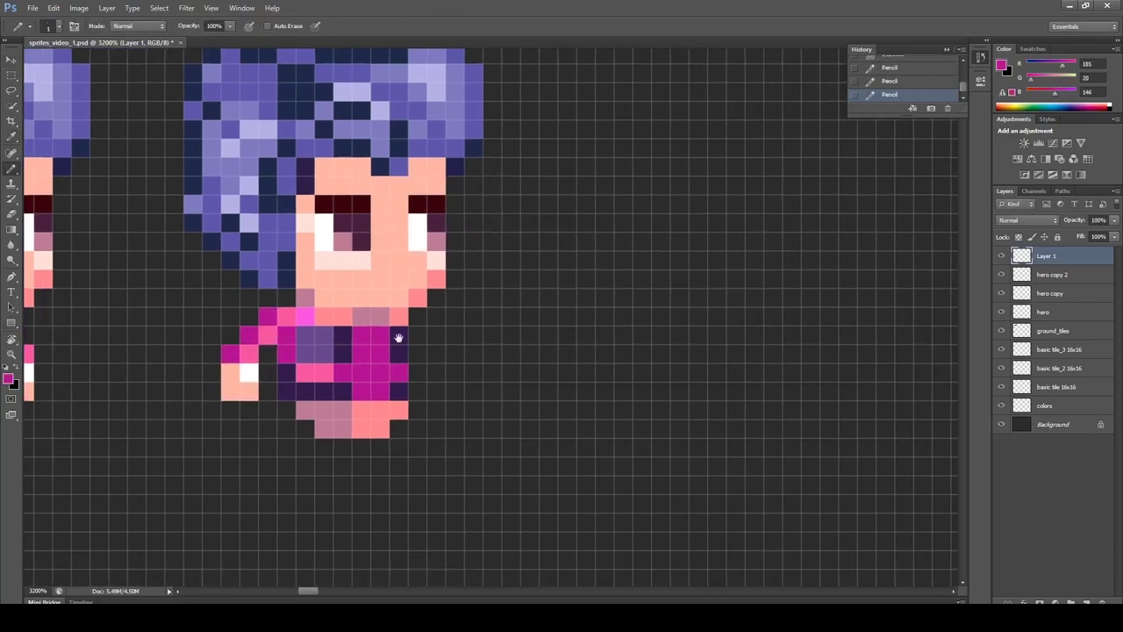
Undo the stray sleeve strokes and refine the pixels between the sixth hero's shoulder and rear hand.
key("ctrl+z")
left_click(231, 334)
key("ctrl+z")
left_click(267, 316)
key("ctrl+z")
left_click_drag(280, 354, 242, 343)
left_click(229, 342)
Draw the sixth hero's front hand ahead of the torso in skin colour and white, erasing surplus pixels.
left_click(378, 362)
left_click(229, 326, "alt")
left_click(379, 379)
left_click(204, 375, "alt")
left_click(211, 360, "alt")
mouse_move(395, 330)
left_mouse_down()
mouse_move(416, 343)
mouse_move(386, 354)
left_mouse_up()
left_click(416, 324)
left_click(11, 76)
left_click_drag(413, 342, 394, 360, "ctrl")
key("e")
key("ctrl+d")
left_click(379, 379)
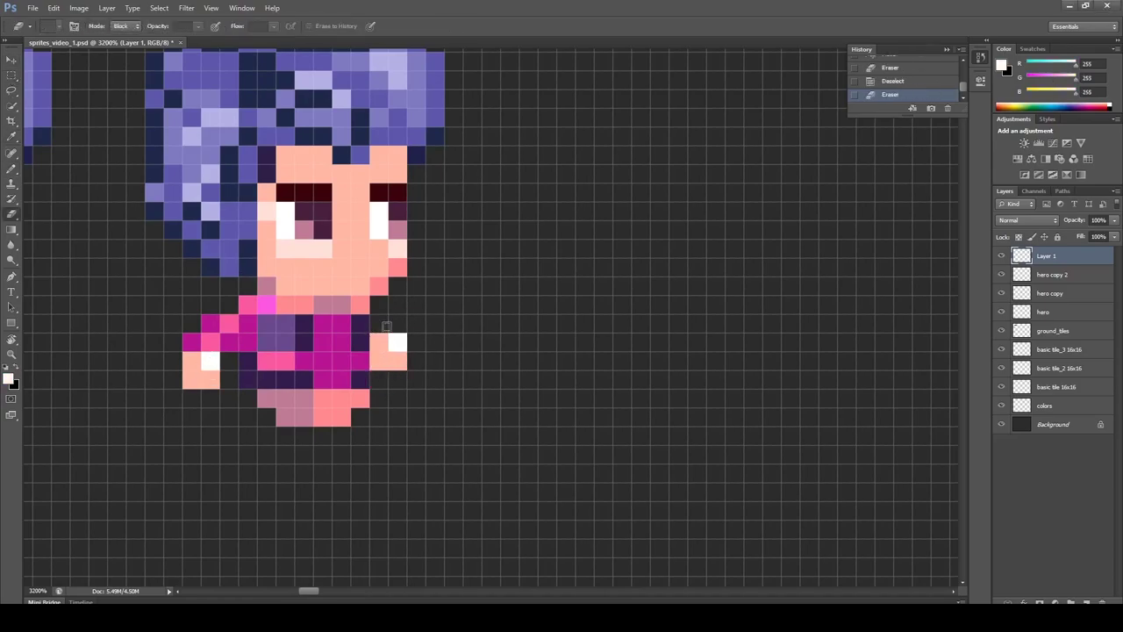
left_click(378, 264, "alt")
left_click(375, 264)
left_click(12, 76)
key("h")
left_click_drag(223, 181, 202, 58)
left_click_drag(584, 299, 584, 299)
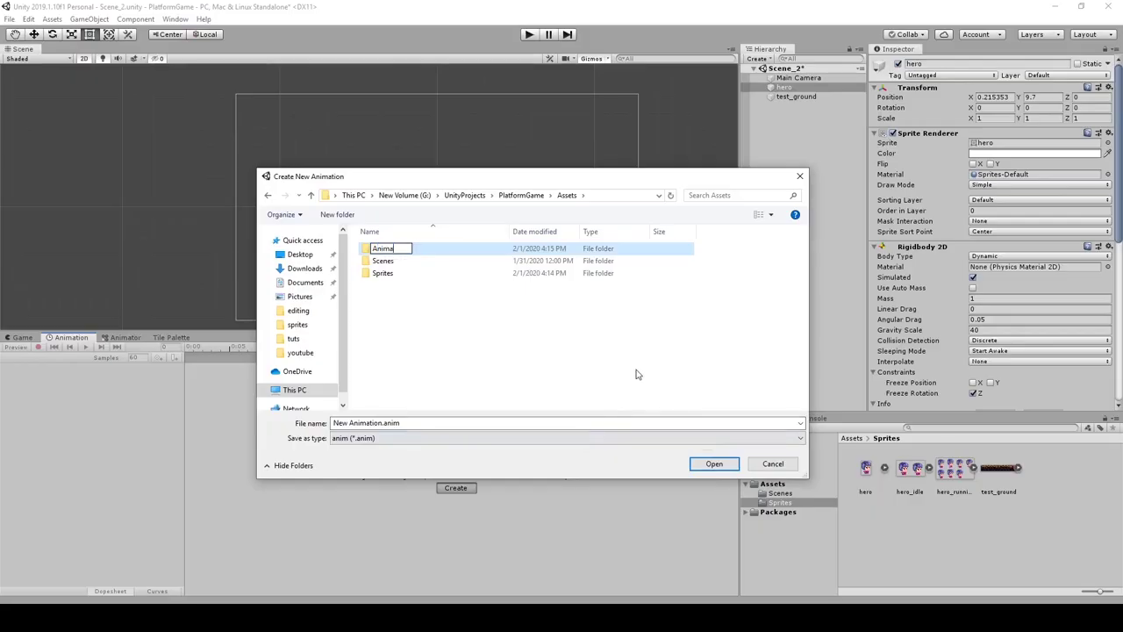
Name the new Assets subfolder Animation and save the hero's clip in it as HeroRunAnimation.
key("BackSpace")
key("Return")
key("Return")
left_click(378, 423)
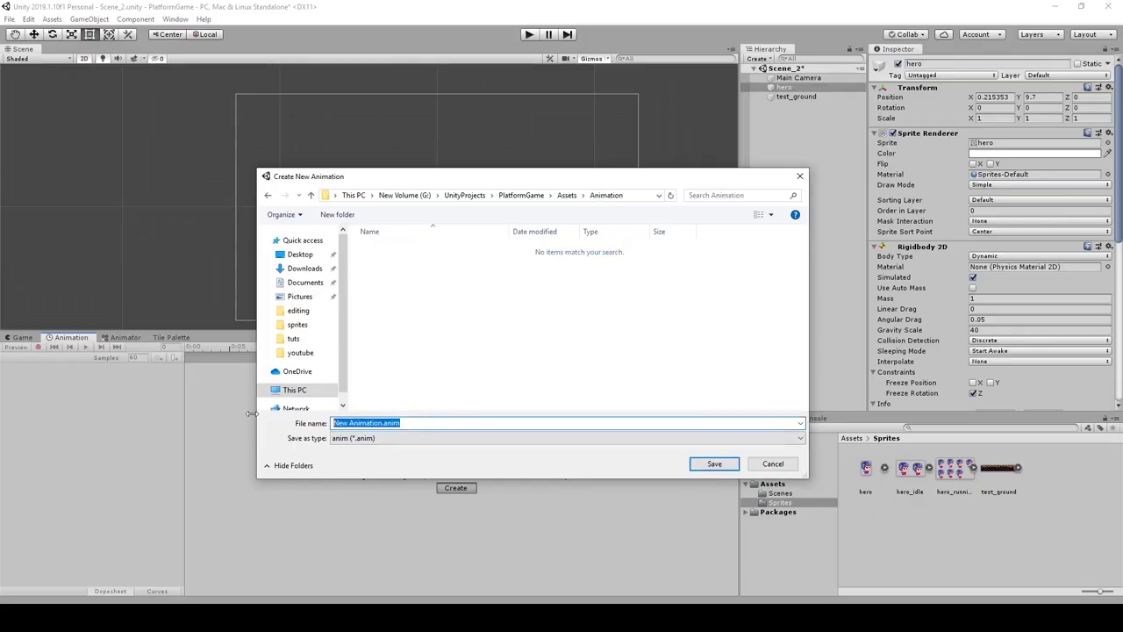
key("Return")
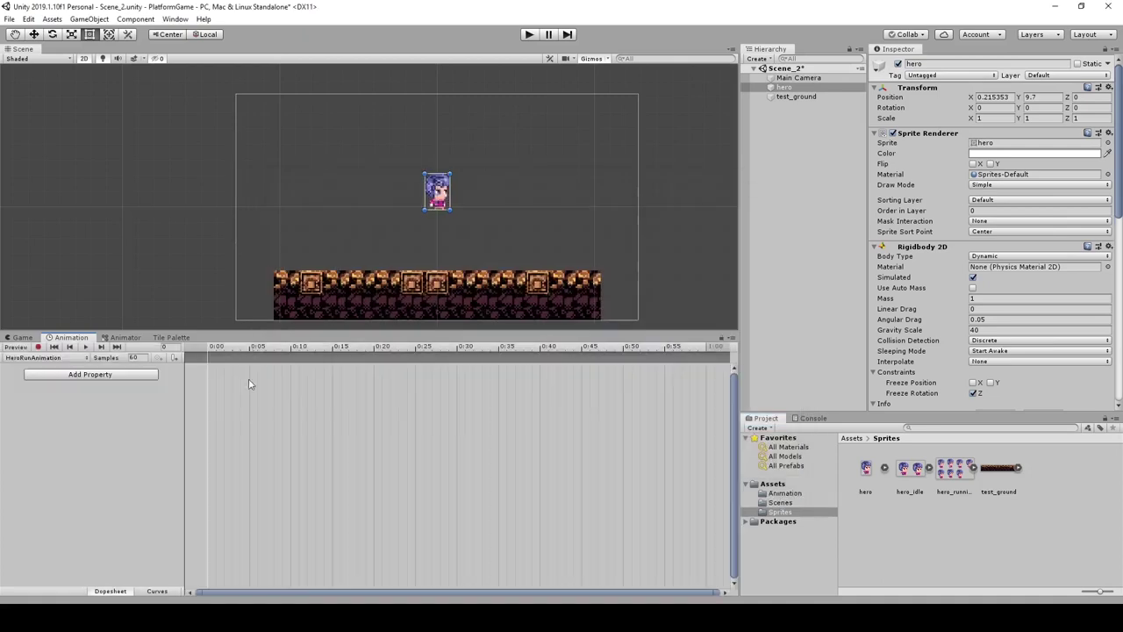
Add all seven hero_running sprites as keyframes to the HeroRunAnimation timeline.
left_click(974, 468)
left_click(1003, 469)
left_click(1003, 524, "shift")
left_click_drag(1003, 524, 203, 363)
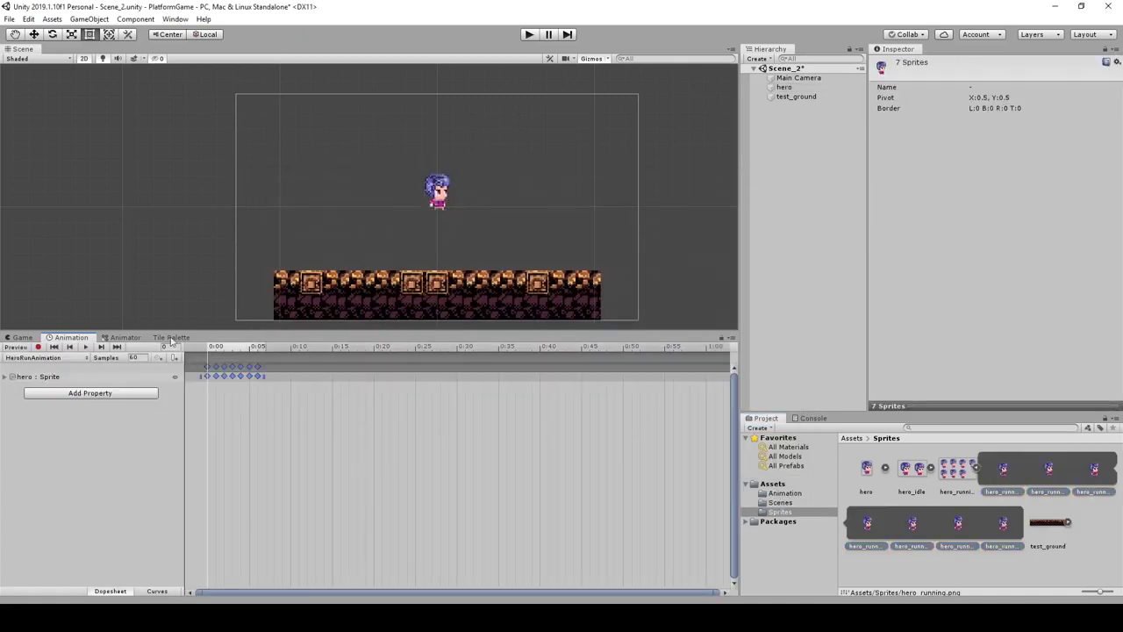
Set the animation's samples to 12, expand the hero Sprite track and save the scene.
type("12")
key("Return")
left_click(5, 376)
key("ctrl+s")
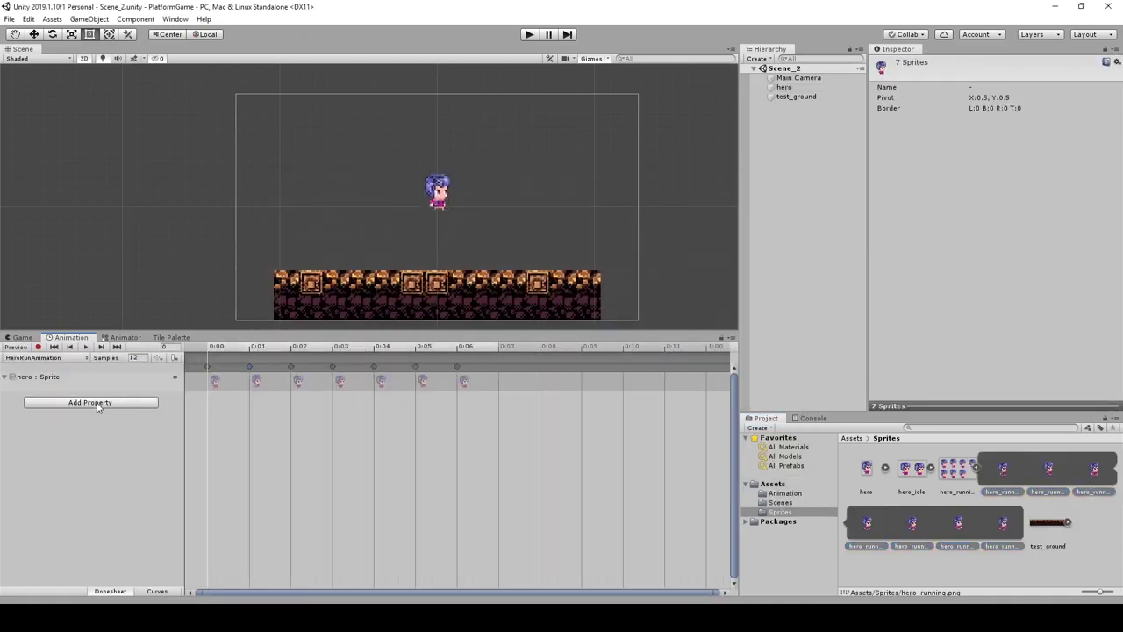
Open the hero's Animator graph, place the HeroRunAnimation state above Entry with Any State beside it, and select HeroRunAnimation.
left_click(83, 359)
left_click(414, 216)
left_click(139, 338)
left_click(448, 182)
left_click_drag(393, 440, 314, 465)
left_click_drag(303, 441, 449, 463)
left_click_drag(339, 465, 334, 465)
left_click_drag(453, 464, 421, 465)
left_click(332, 461)
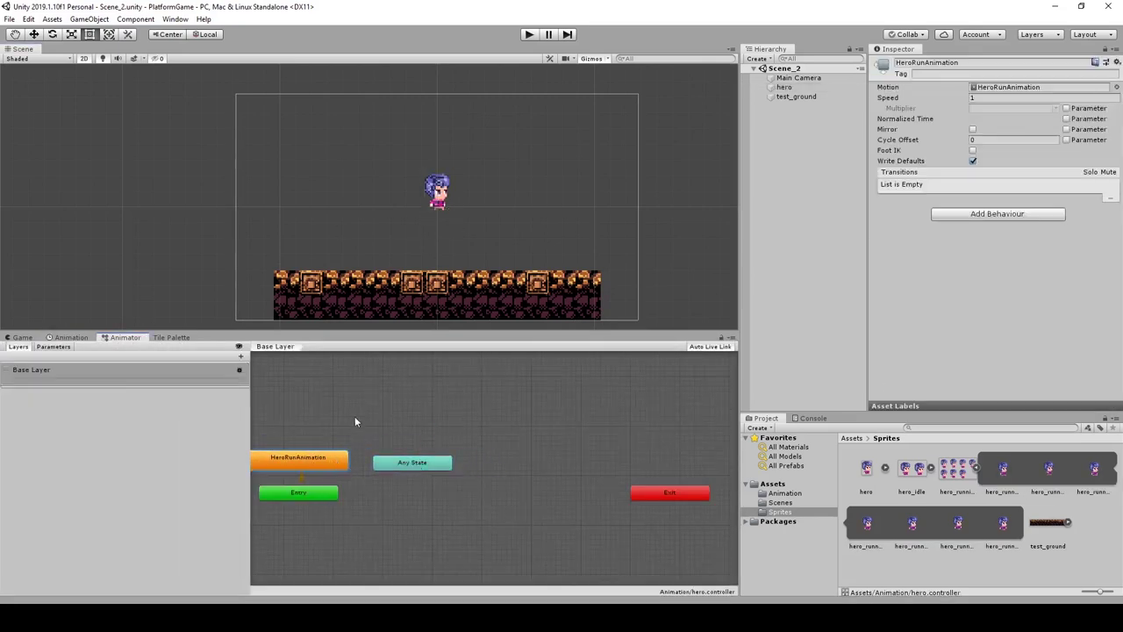
Create a new animation clip for the hero and save it as HeroIdleAnimation in the Animation folder.
left_click(437, 193)
left_click(70, 337)
left_click(53, 357)
left_click(40, 386)
left_click(773, 464)
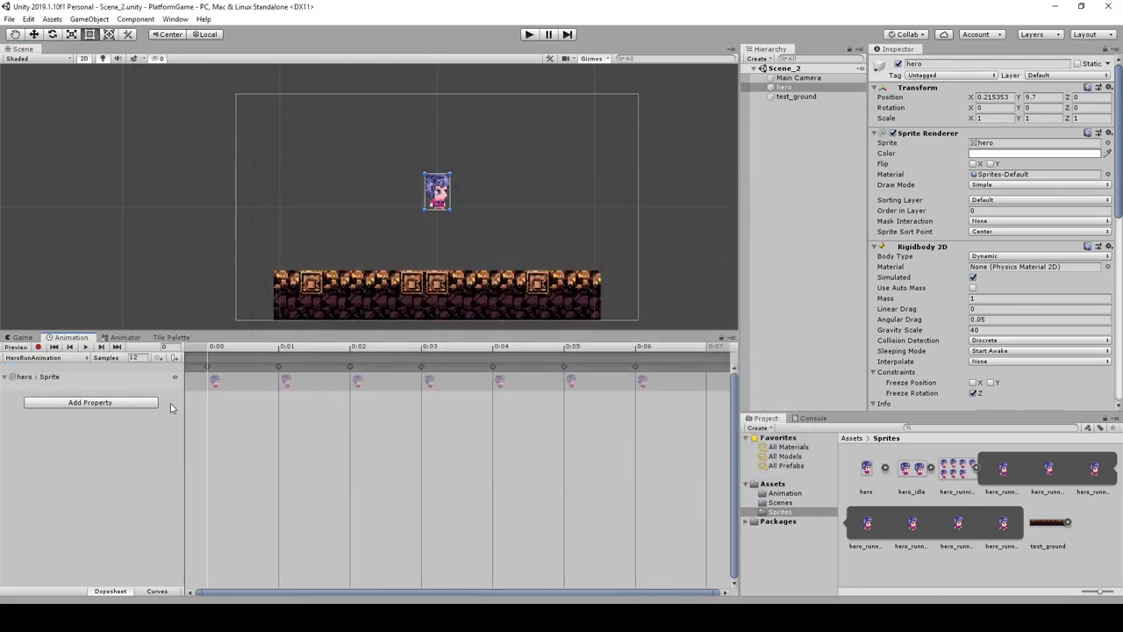
left_click(53, 357)
left_click(40, 386)
type("HeroIdleA")
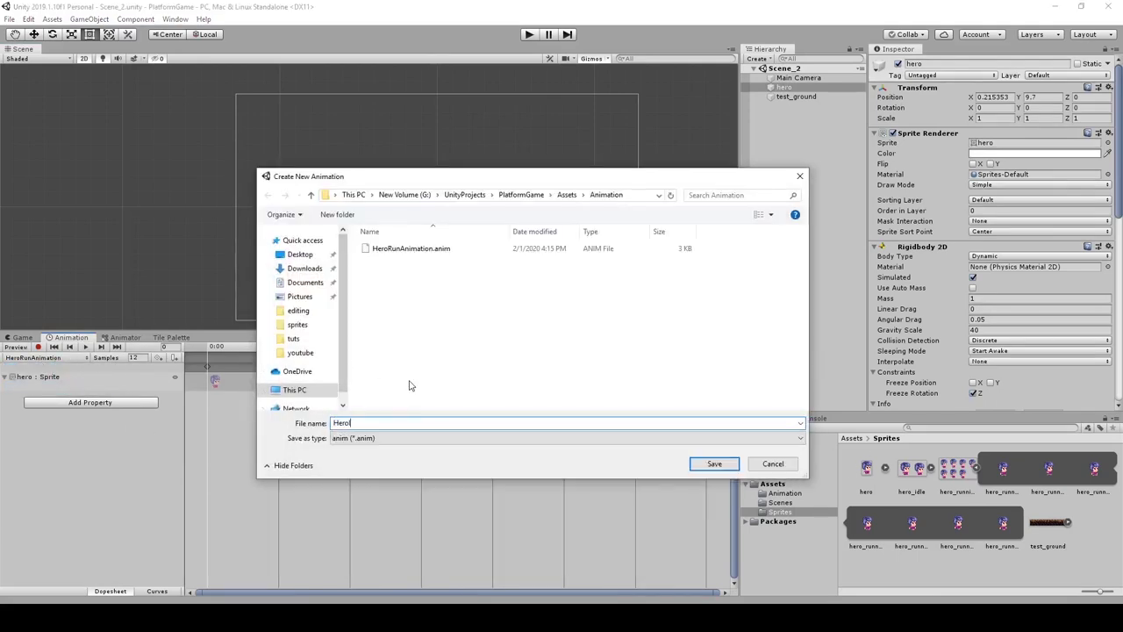
key("Return")
Add both hero_idle sprites as keyframes to the HeroIdleAnimation timeline and set its samples to 4.
left_click(931, 468)
left_click(976, 470)
left_click(1029, 471, "shift")
left_click_drag(1028, 470, 208, 381)
type("4")
key("Return")
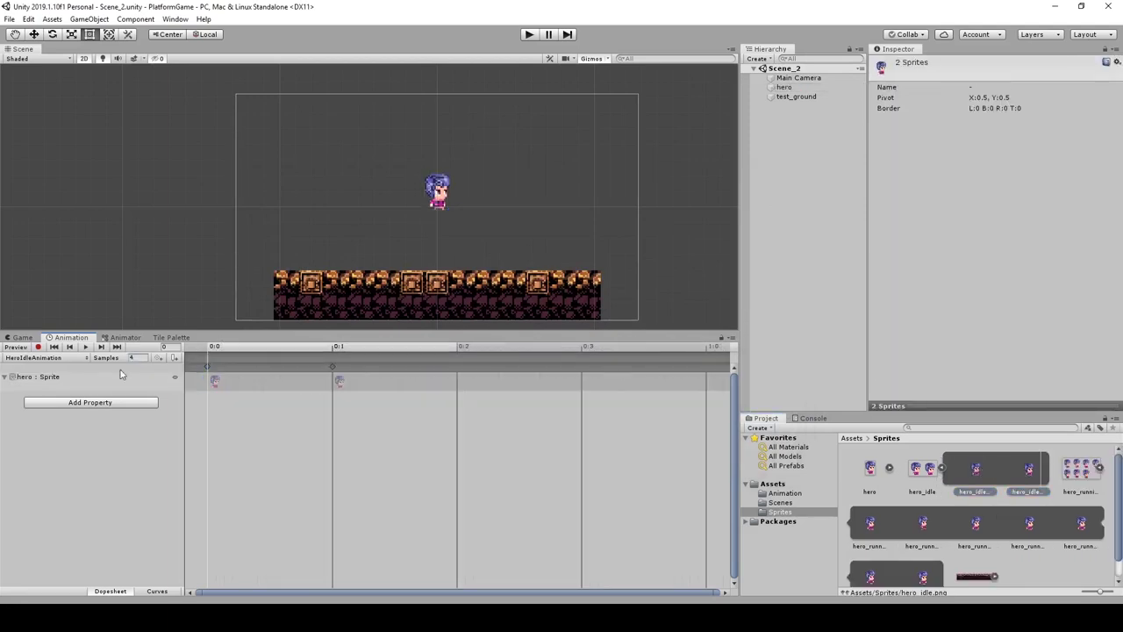
Make HeroIdleAnimation the default Animator state and arrange it and HeroRunAnimation on either side of Any State.
left_click(127, 338)
right_click(533, 454)
left_click_drag(327, 487, 315, 437)
left_click(572, 474)
left_click_drag(314, 462, 538, 433)
left_click_drag(315, 438, 314, 467)
right_click(496, 451)
middle_click_drag(362, 476, 436, 461)
scroll(477, 456, "up", 3)
left_click_drag(495, 447, 508, 447)
left_click_drag(585, 410, 613, 446)
Create transitions from Any State to HeroIdleAnimation and from Any State to HeroRunAnimation.
right_click(500, 446)
left_click(388, 444)
right_click(481, 445)
left_click(614, 445)
Set the transition duration to 0 and disable Can Transition To Self on both Any State transitions.
left_click(424, 442)
left_click(878, 164)
left_click(985, 196)
type("0")
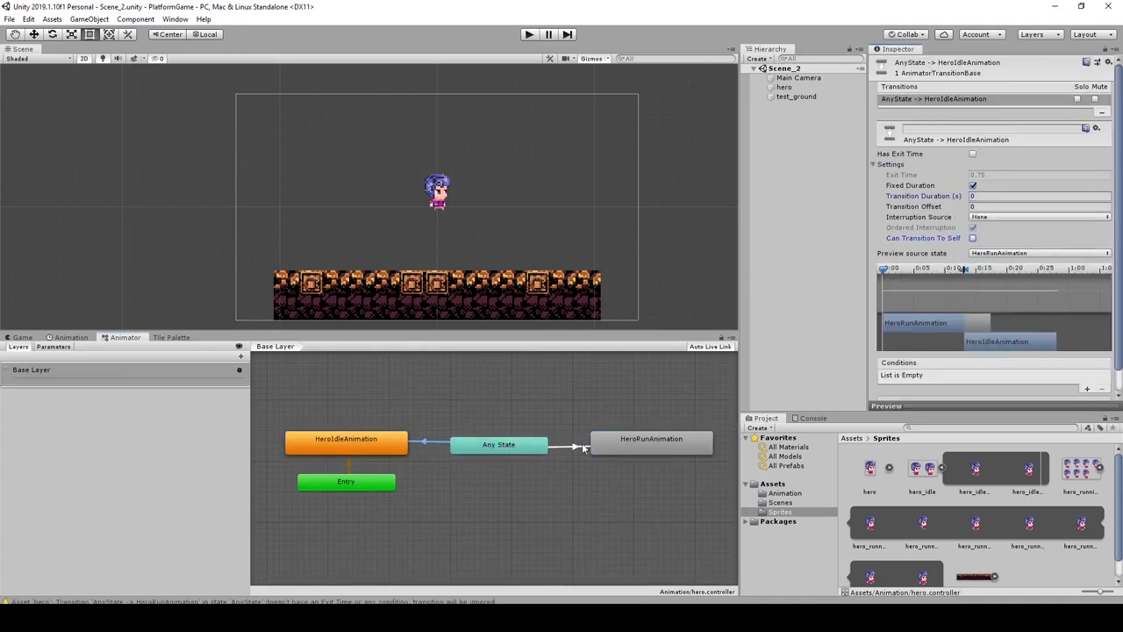
left_click(582, 444)
left_click(981, 195)
type("0")
left_click(973, 238)
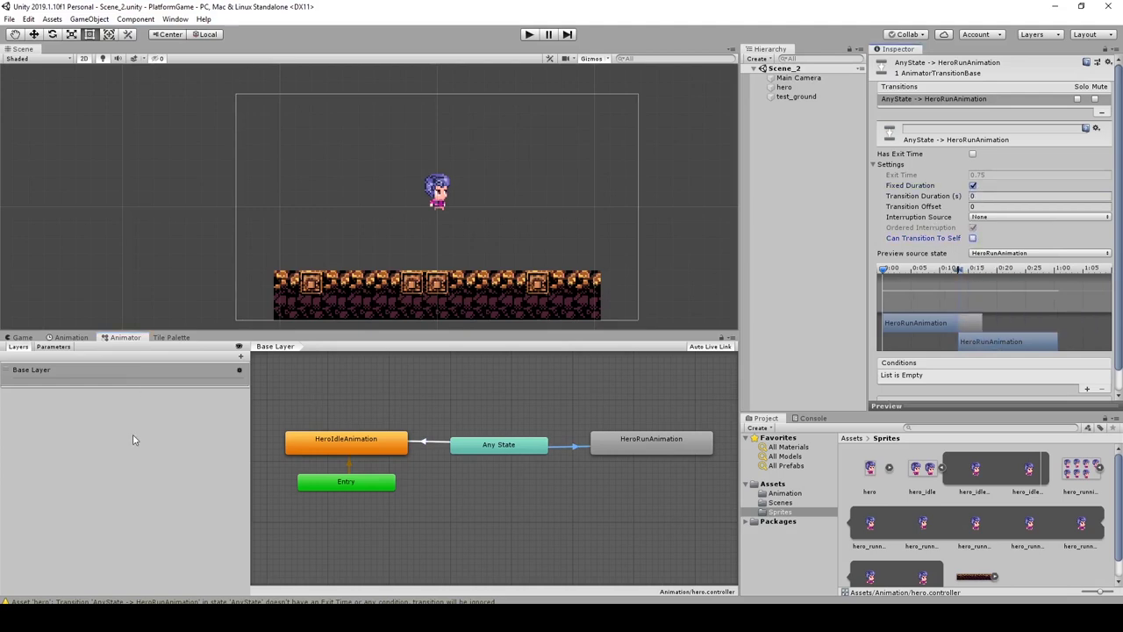
Add an integer parameter named AnimState to the hero's Animator.
left_click(134, 440)
left_click(241, 357)
key("ctrl+z")
left_click(53, 346)
left_click(240, 356)
left_click(261, 384)
type("AnimState")
key("Return")
Add an AnimState Equals condition to both Any State transitions, with the value 1 for HeroRunAnimation.
left_click(432, 441)
left_click(1096, 389)
left_click(1029, 376)
left_click(1026, 415)
left_click(576, 447)
left_click(1096, 389)
left_click(1045, 377)
left_click(1040, 415)
left_click(1081, 376)
type("1")
left_click(647, 383)
Play the game, move the hero right and left to test the idle animation, and stop playback.
left_click(435, 195)
left_click(530, 35)
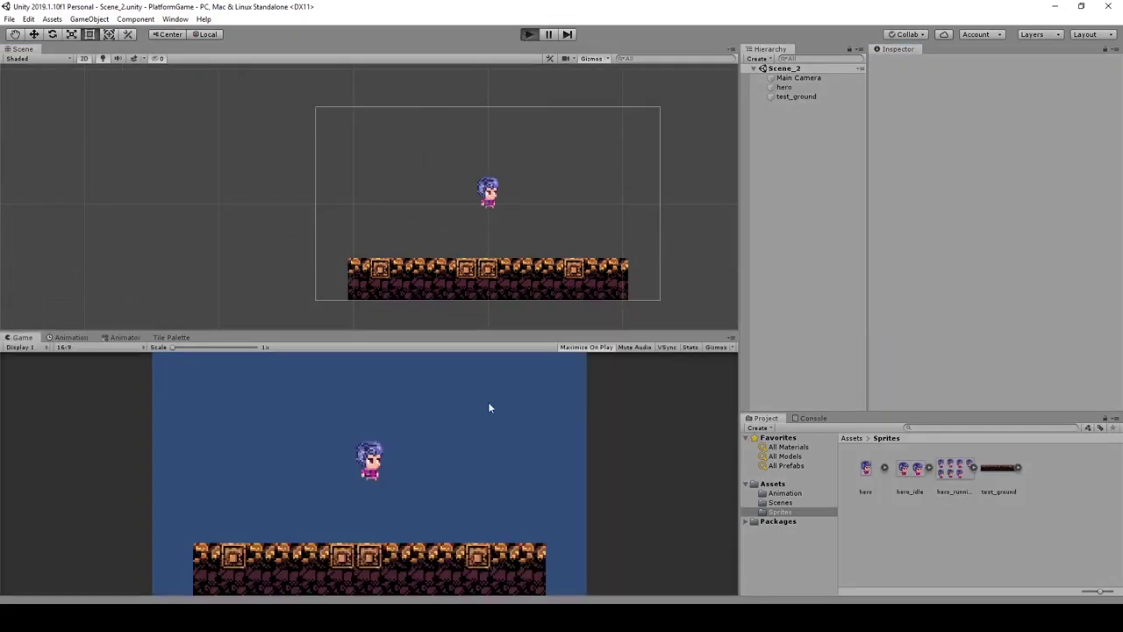
key("Right")
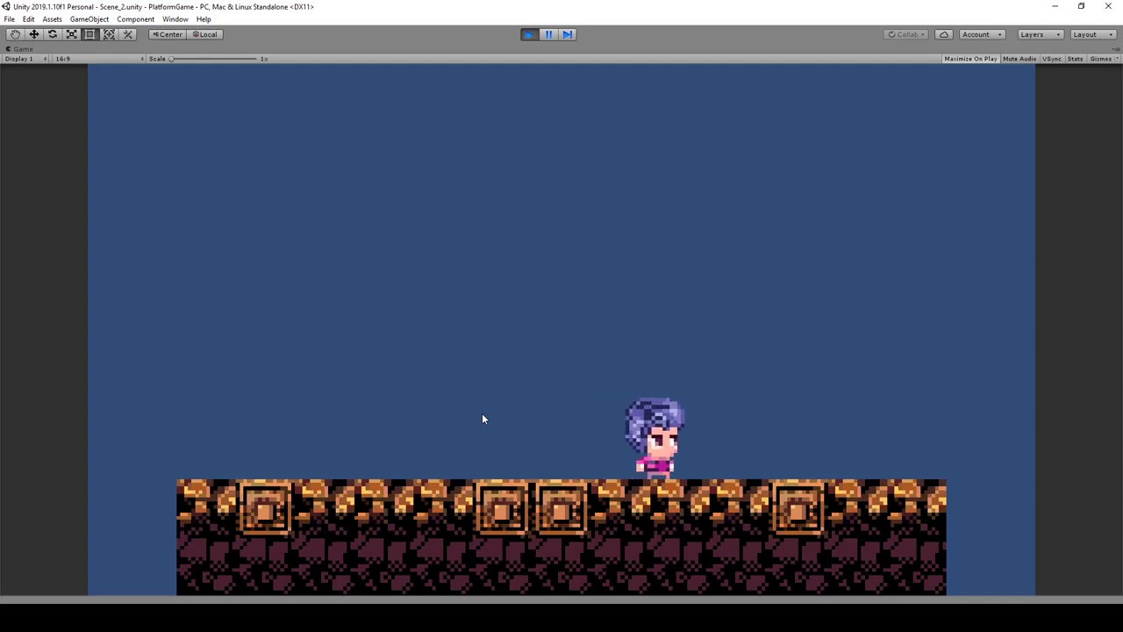
key("Left")
key("Left")
key("Right")
left_click(529, 34)
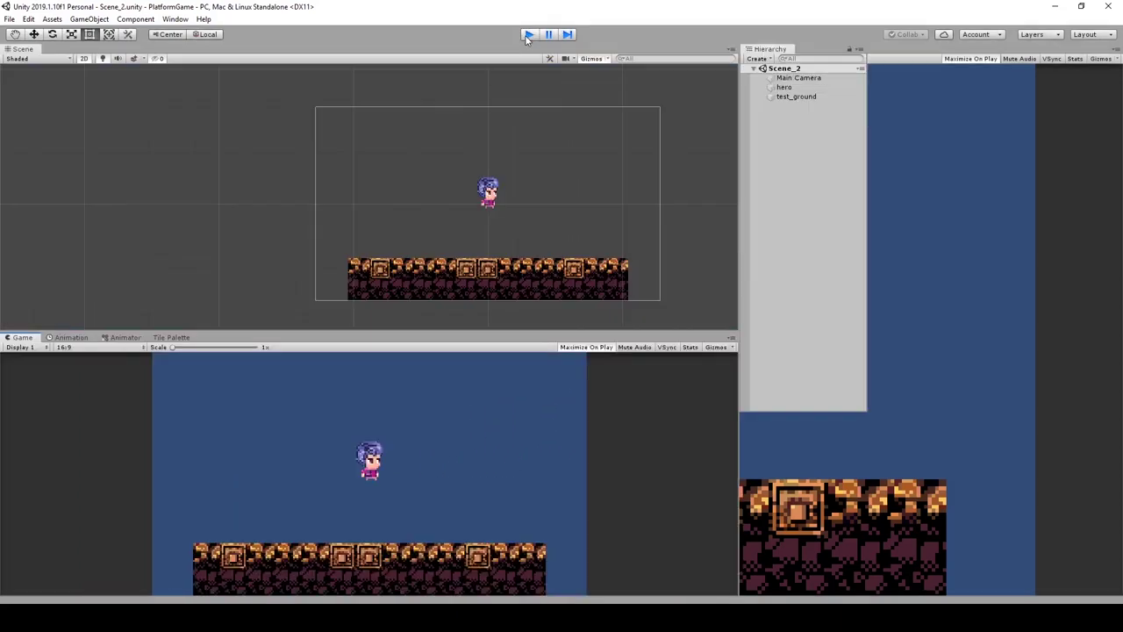
Open the hero's PlayerMovement script in Visual Studio Code, declare a private Animator variable named animator, and save.
left_click(783, 87)
scroll(918, 325, "down", 5)
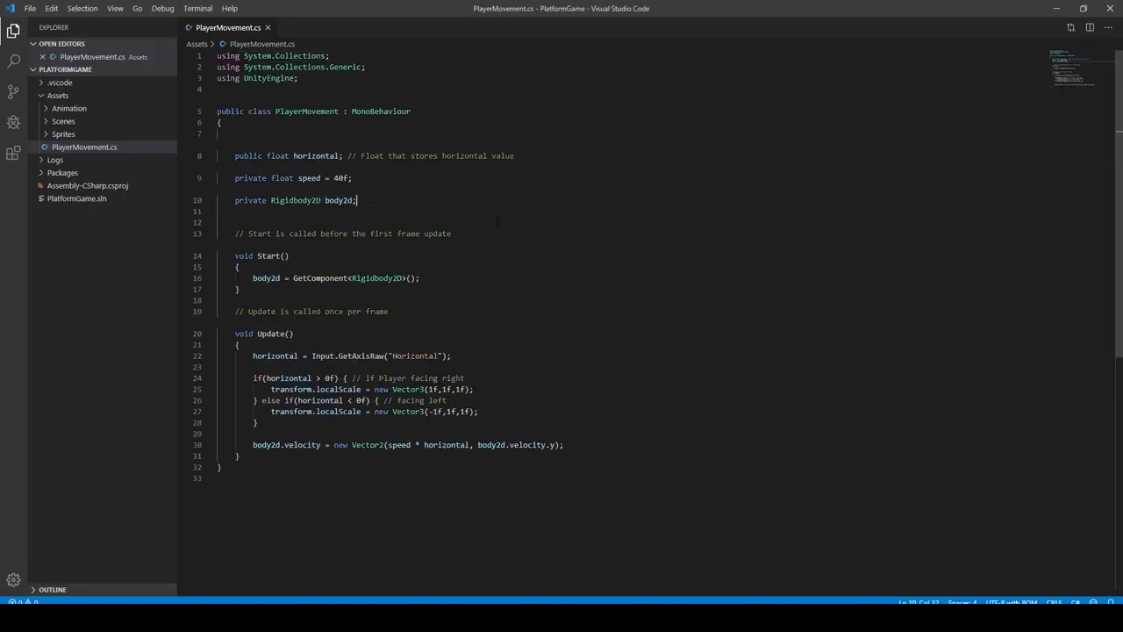
key("Return")
type("pri")
type("ivate ")
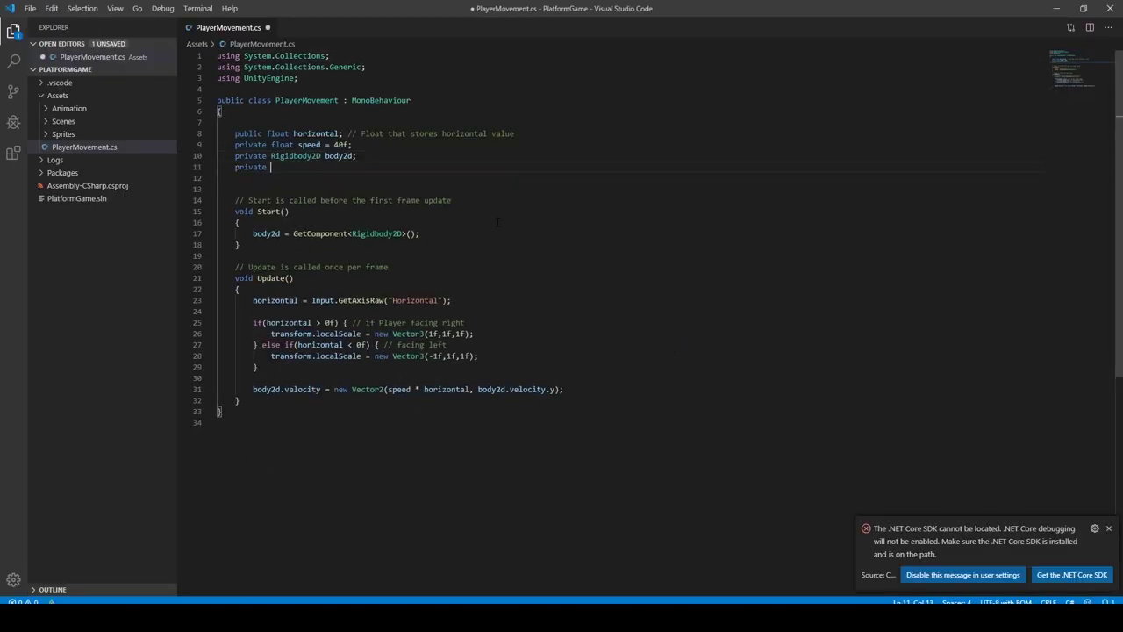
type("Animator animator;")
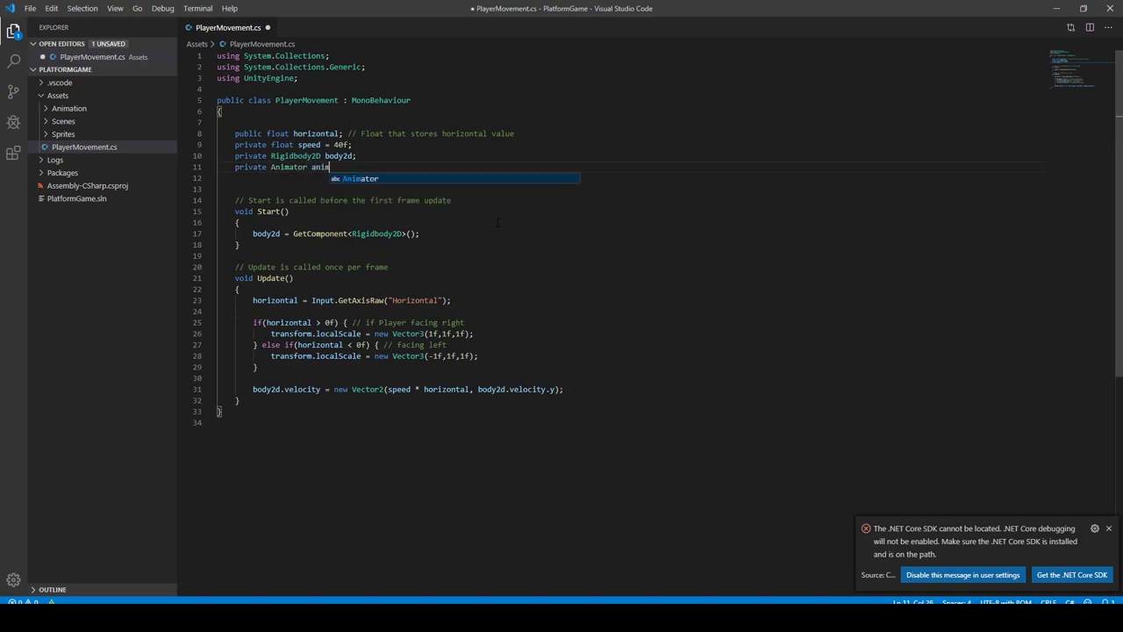
key("ctrl+s")
Assign GetComponent<Animator>() to animator in the Start method, save the script and dismiss the notification.
double_click(348, 168)
key("ctrl+c")
left_click(421, 233)
key("Return")
key("ctrl+v")
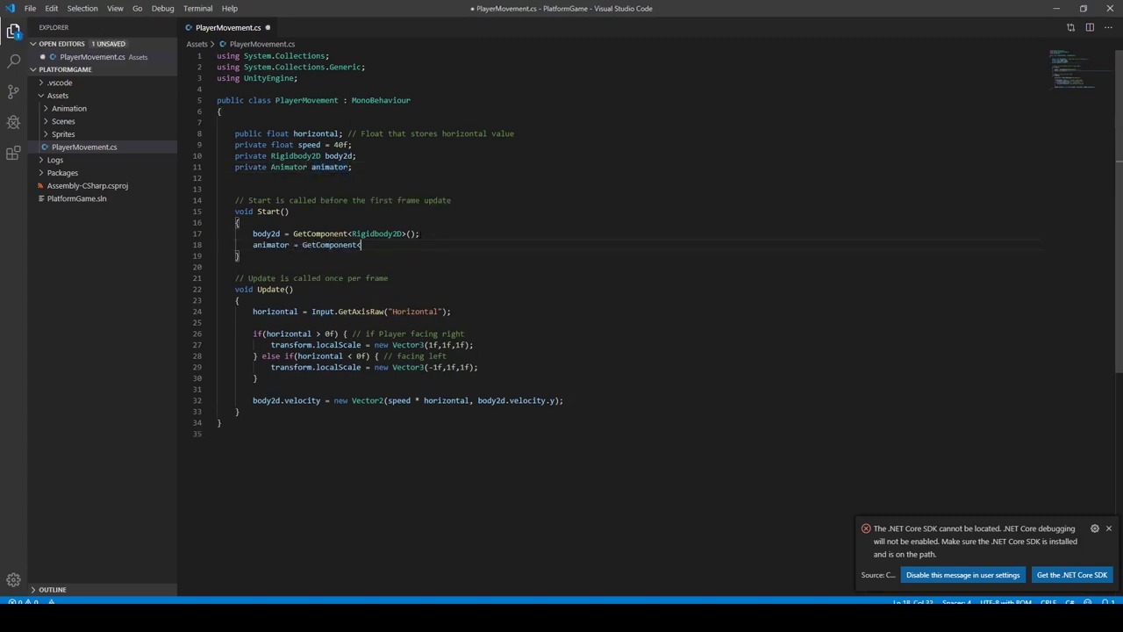
key("ctrl+s")
left_click(1109, 529)
left_click(1110, 539)
left_click(563, 358)
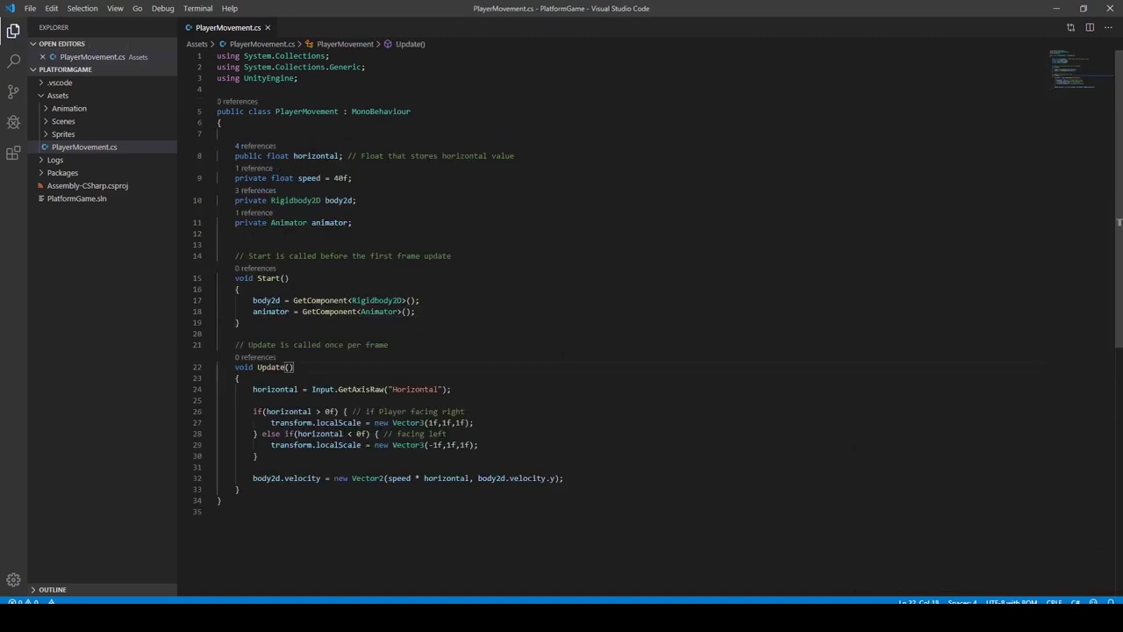
Replace "facing" with "moving" in the comments of the two direction conditions in Update.
double_click(271, 311)
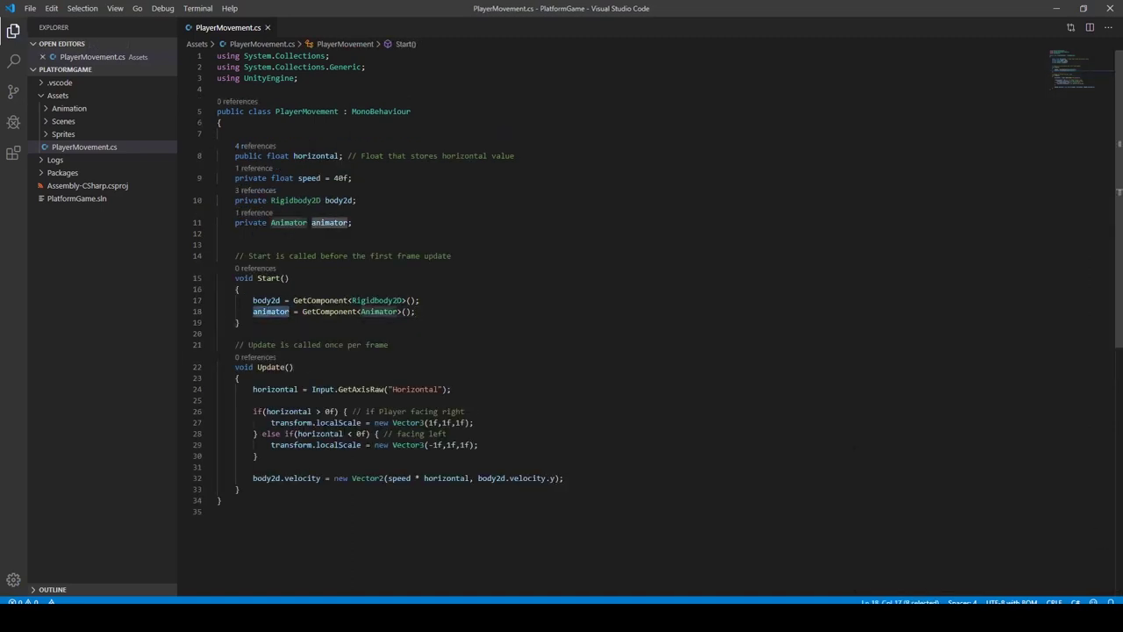
left_click(475, 423)
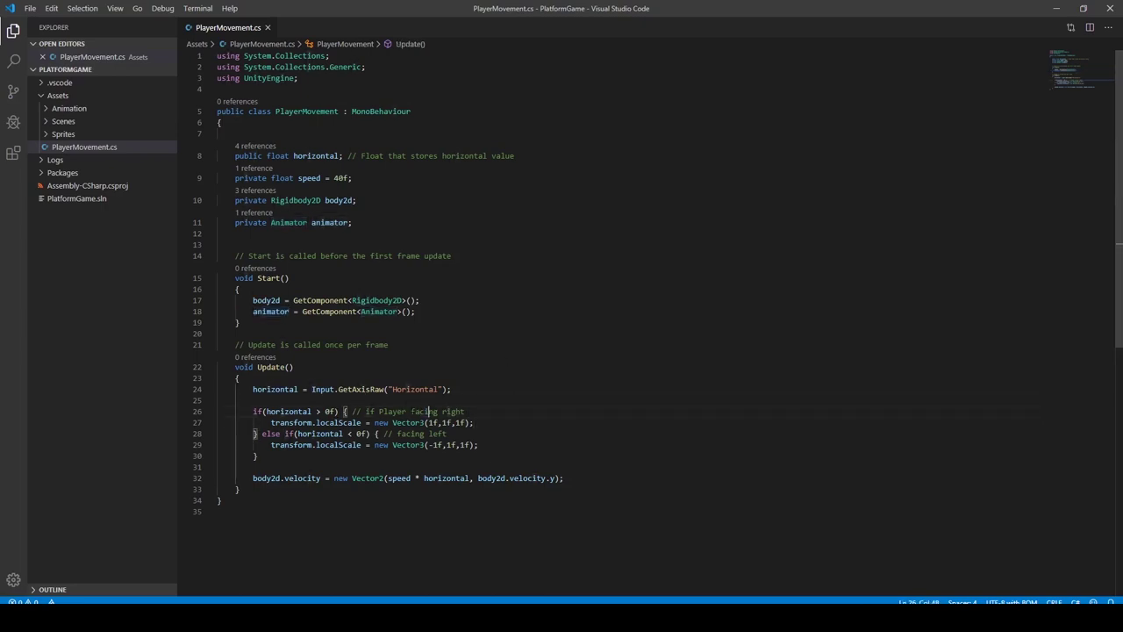
type("movin")
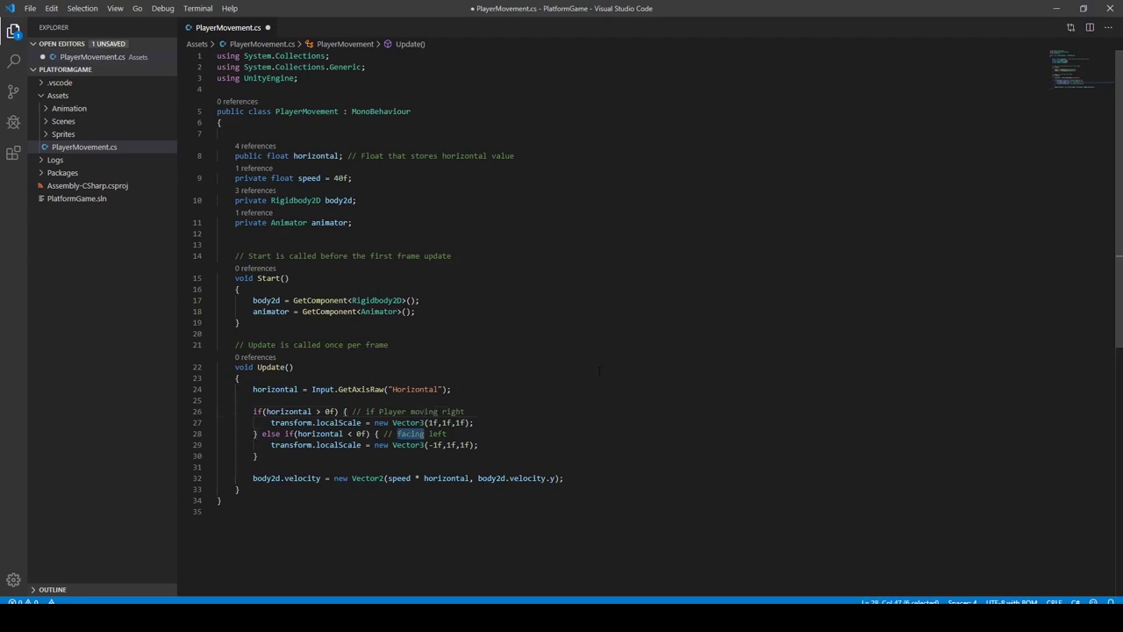
Add animator.SetInteger("AnimState", 1); below the localScale line in the moving-right branch.
key("Return")
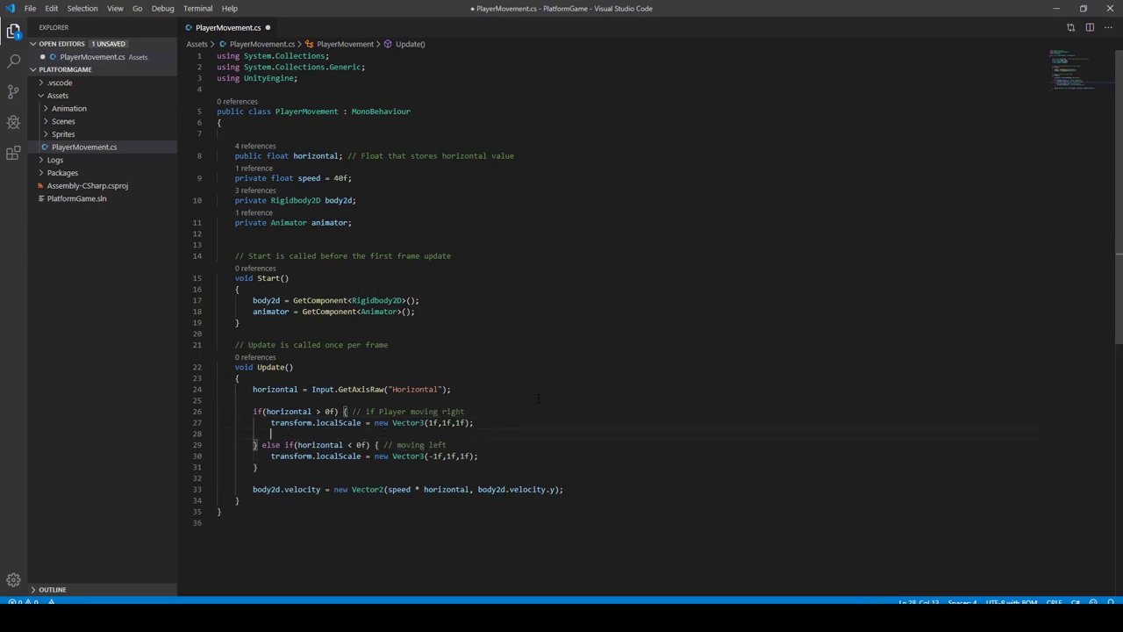
key("ctrl+z")
left_click(497, 457)
scroll(496, 420, "down", 1)
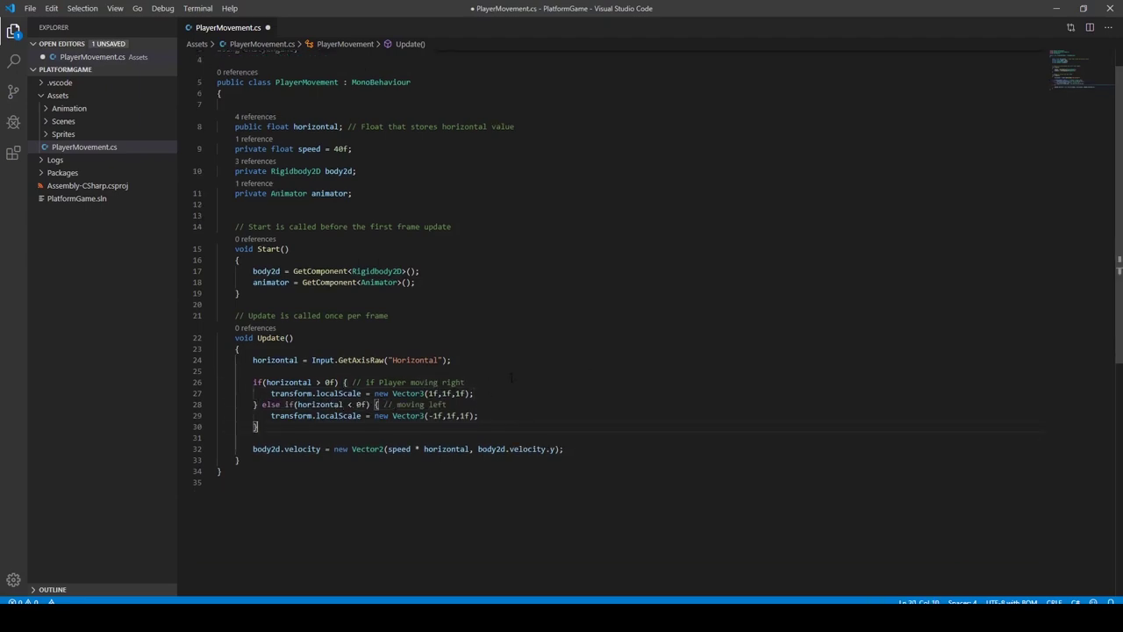
key("Return")
type("animator.S")
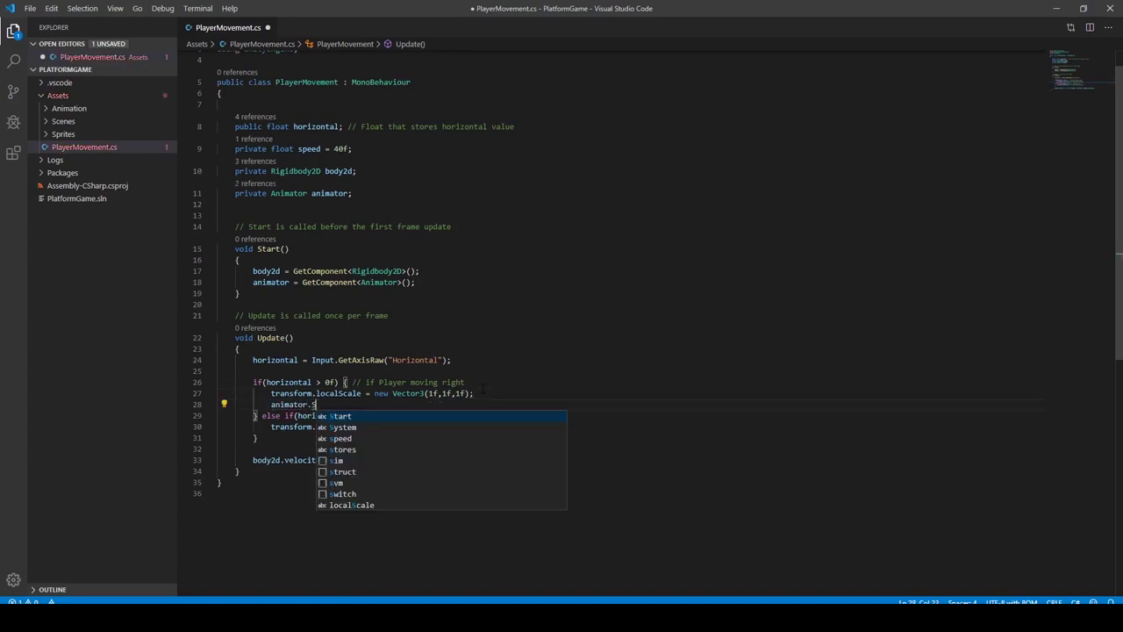
type("etInteger(\"AnimState\");")
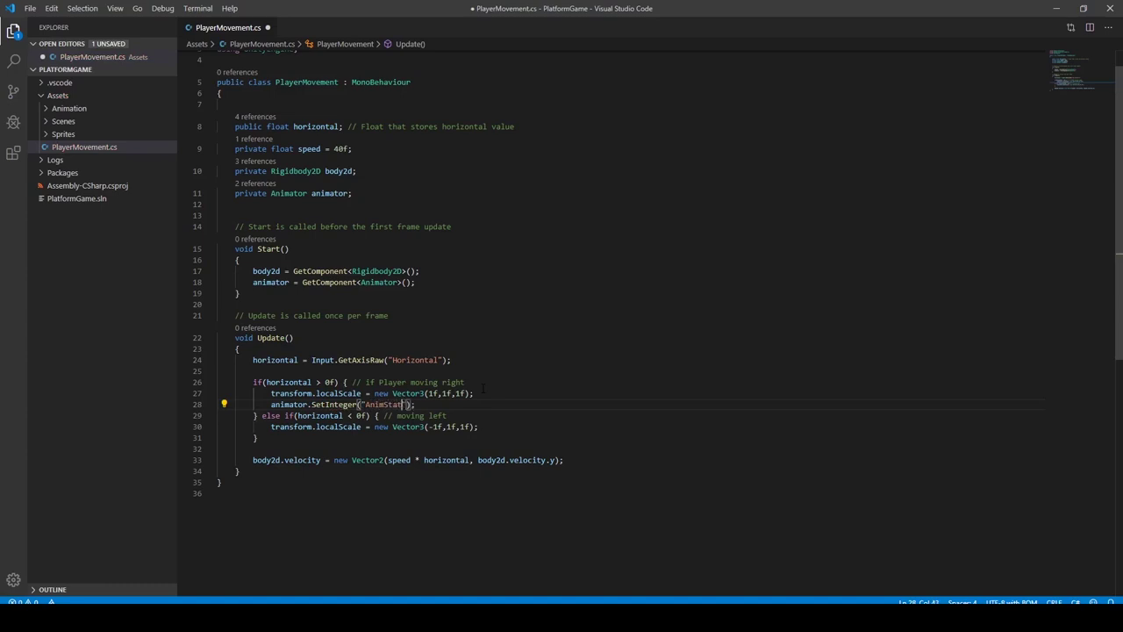
Copy the animator.SetInteger line into the moving-left branch below its localScale line.
left_click_drag(270, 405, 435, 405)
key("ctrl+c")
left_click(483, 426)
key("Return")
key("ctrl+v")
Add an else if branch for horizontal == 0 that sets the AnimState integer, and save the script.
key("Down")
type("else if(")
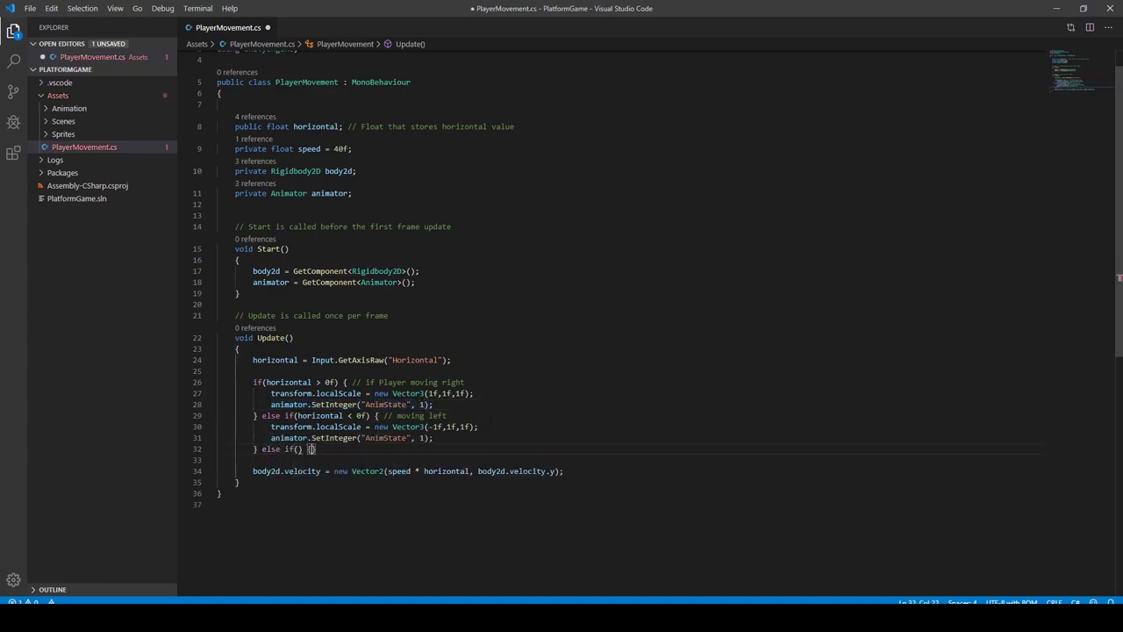
type(") {")
key("Return")
type("horizontal == 0")
key("ctrl+v")
key("ctrl+s")
Switch back to Unity and check the Console for script errors.
key("alt+Tab")
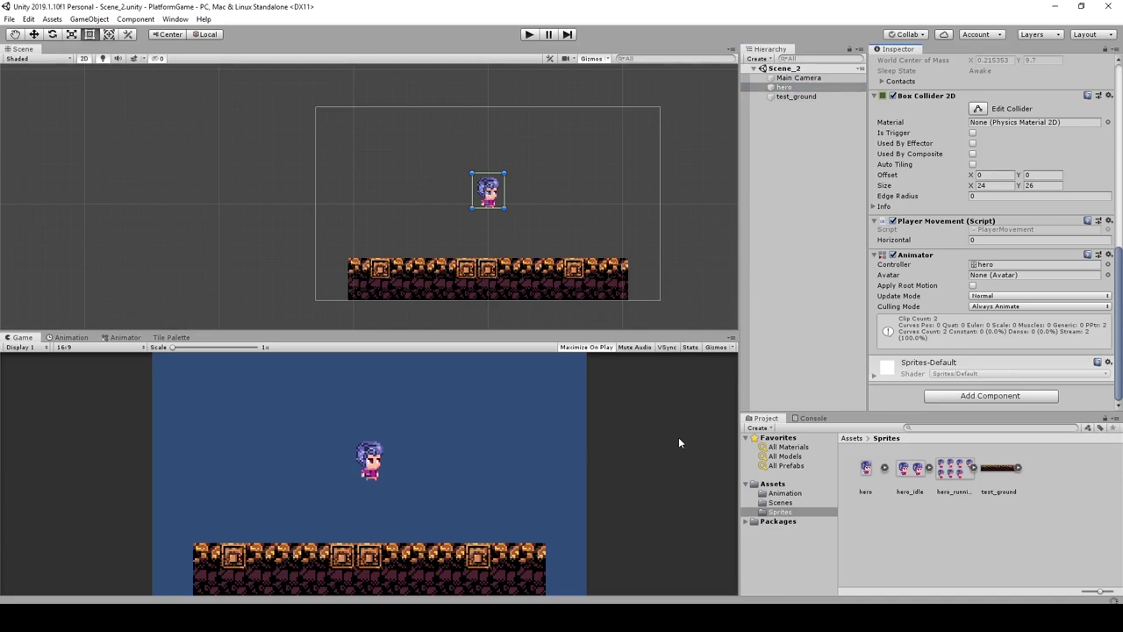
left_click(991, 532)
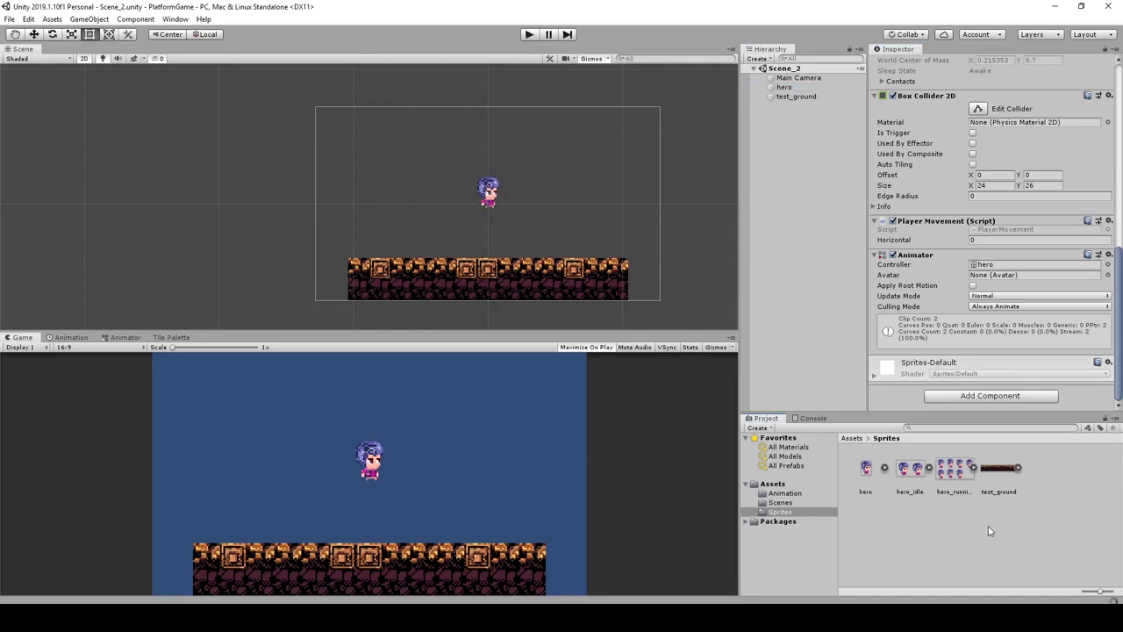
left_click(814, 418)
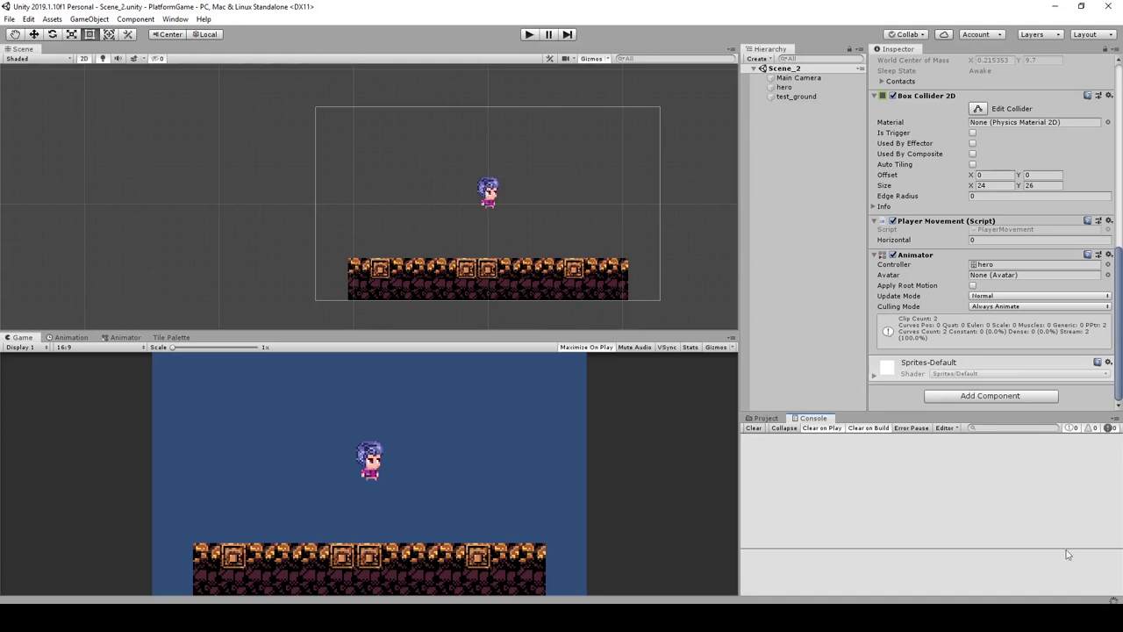
left_click(765, 419)
Play the game, run the hero right and left to test the animation switching, and stop playback.
left_click(530, 35)
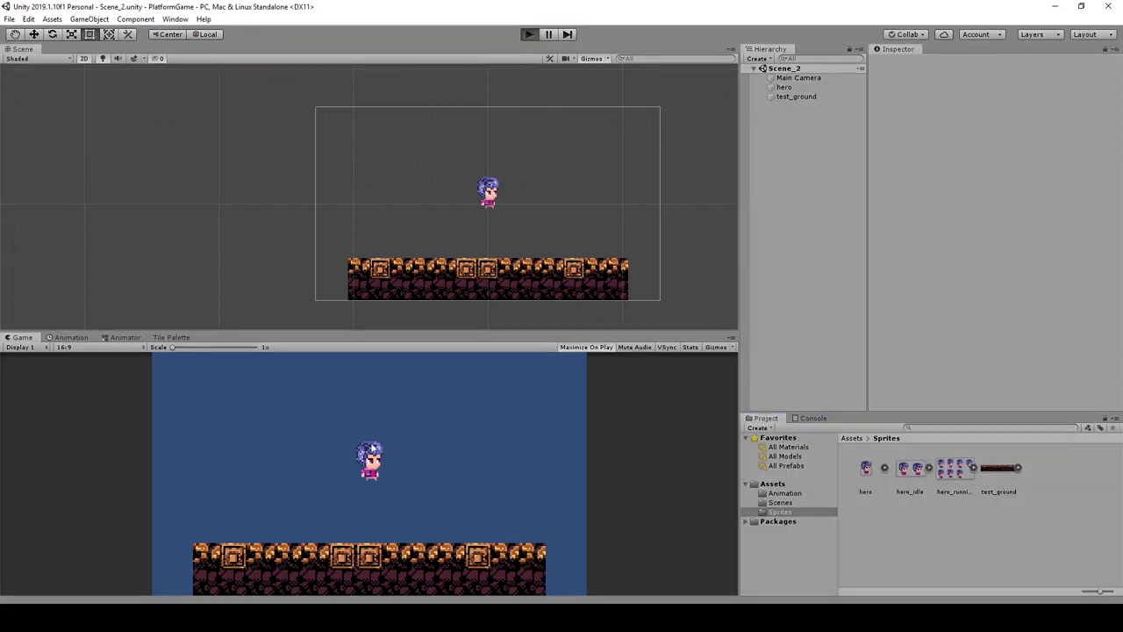
key("Right")
key("Left")
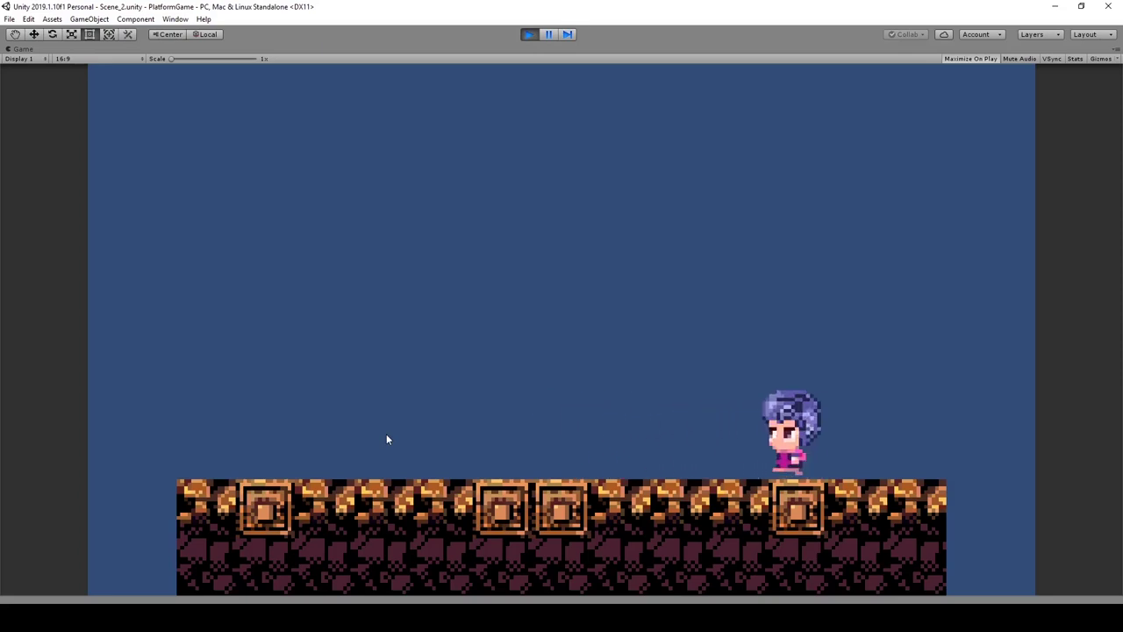
key("Right")
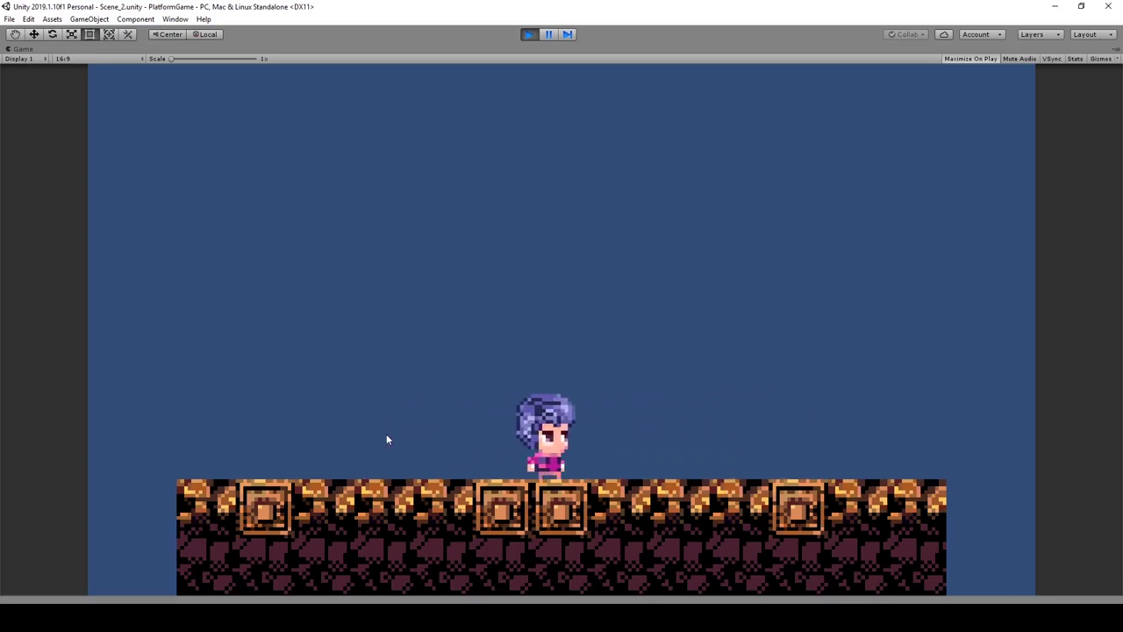
left_click(529, 34)
Select the hero and set the HeroRunAnimation clip's samples to 16.
left_click(492, 191)
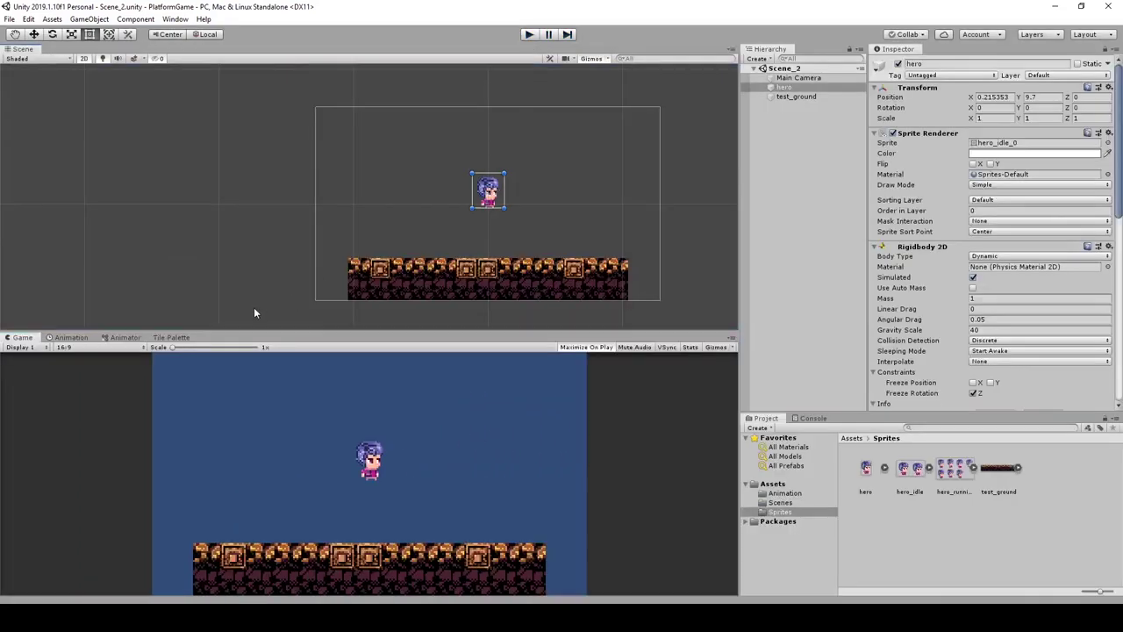
left_click(126, 337)
left_click(171, 337)
left_click(71, 337)
left_click(42, 359)
left_click(97, 378)
type("16")
key("Return")
Play the game and run the hero right and left to test the adjusted running speed.
left_click(530, 36)
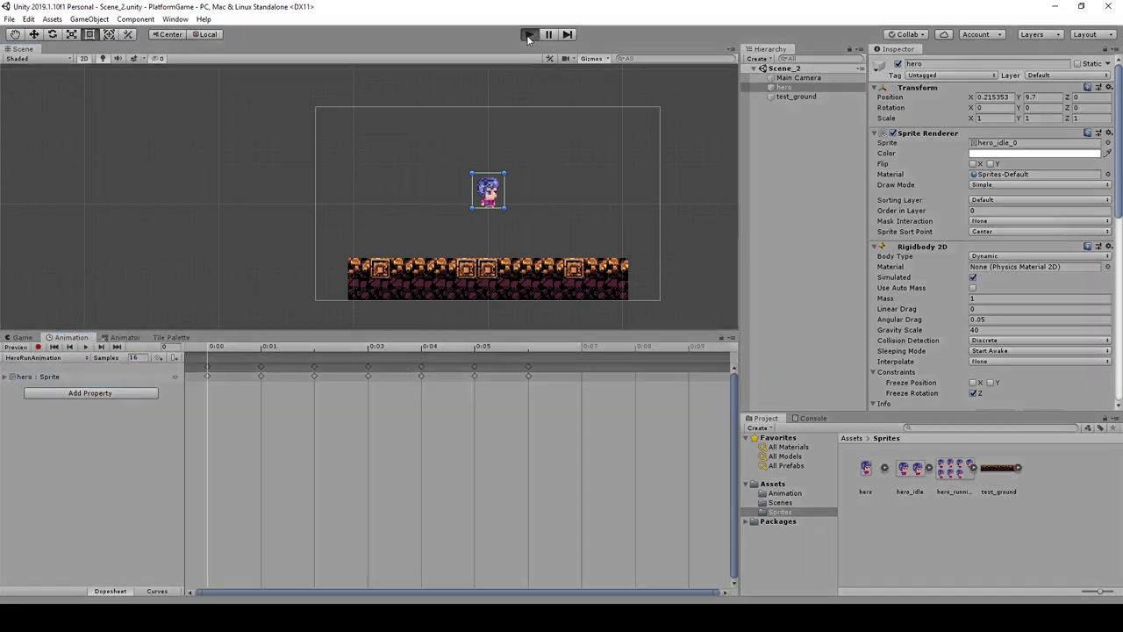
key("Right")
key("Left")
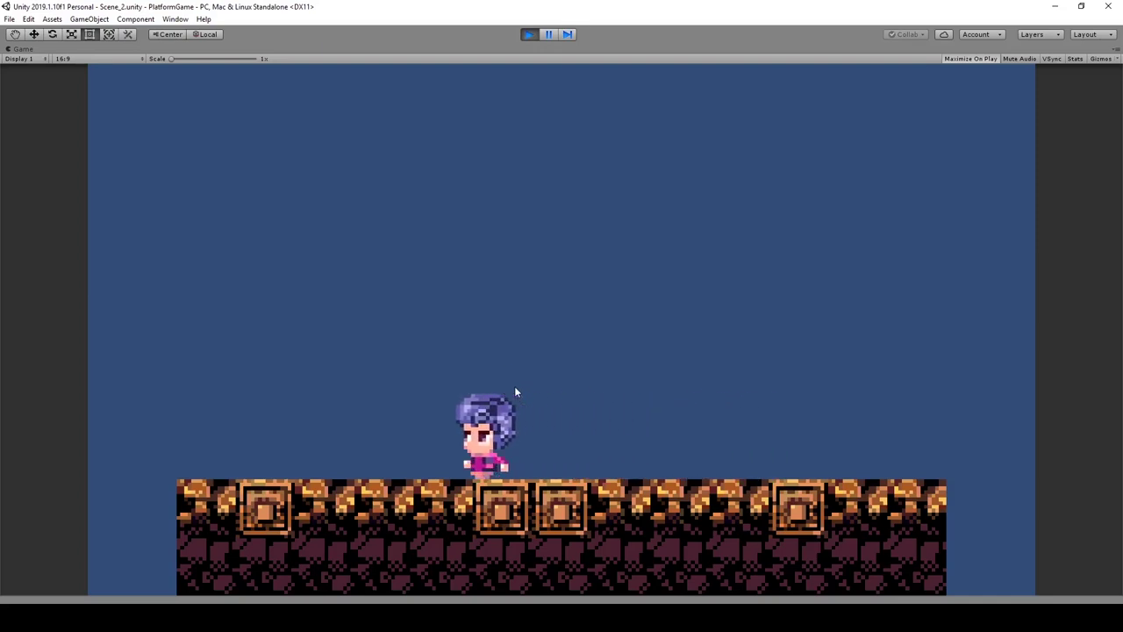